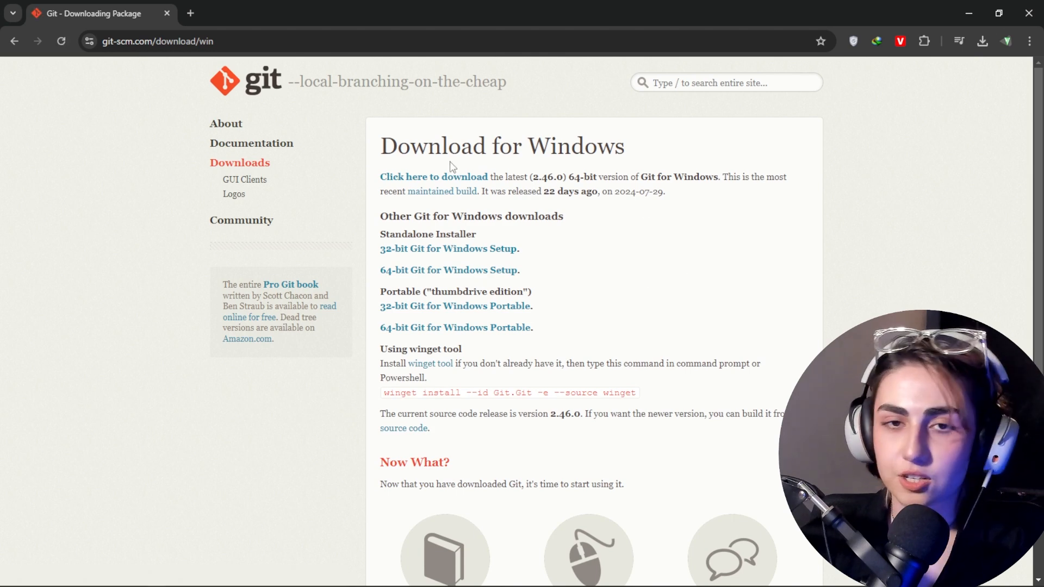
left_click(973, 16)
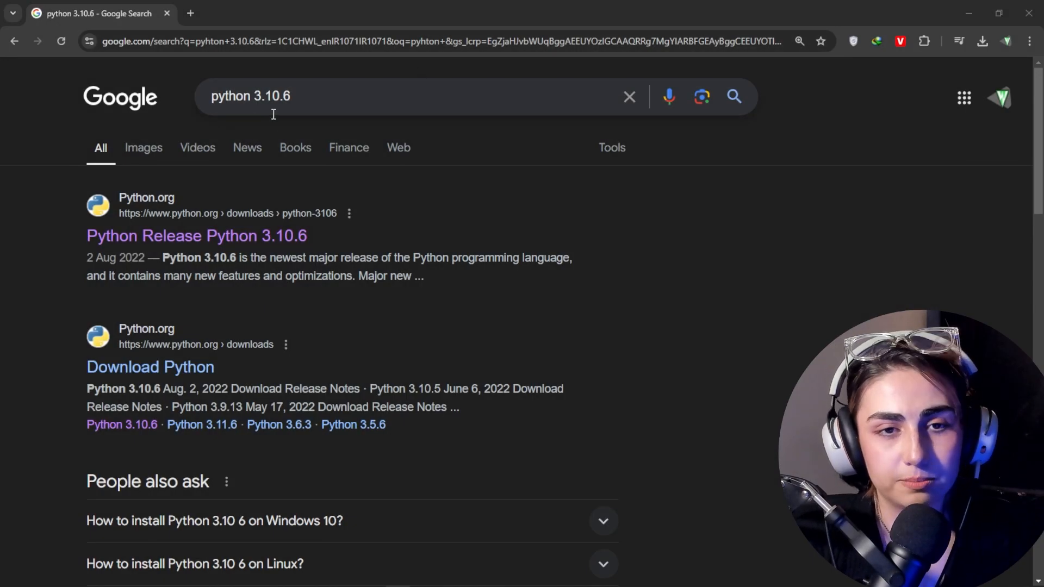
left_click(282, 97)
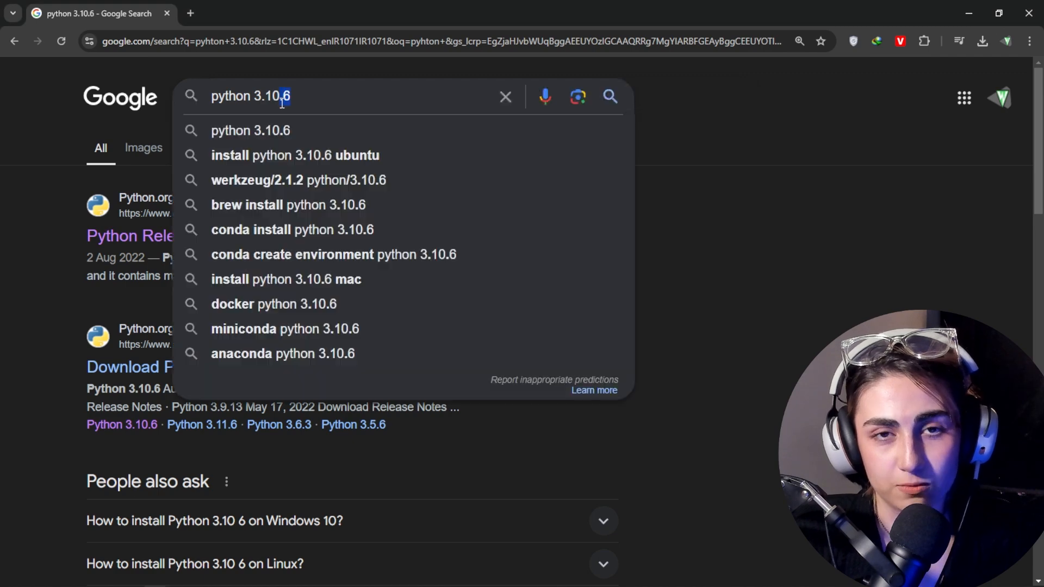
key("BackSpace")
key("BackSpace")
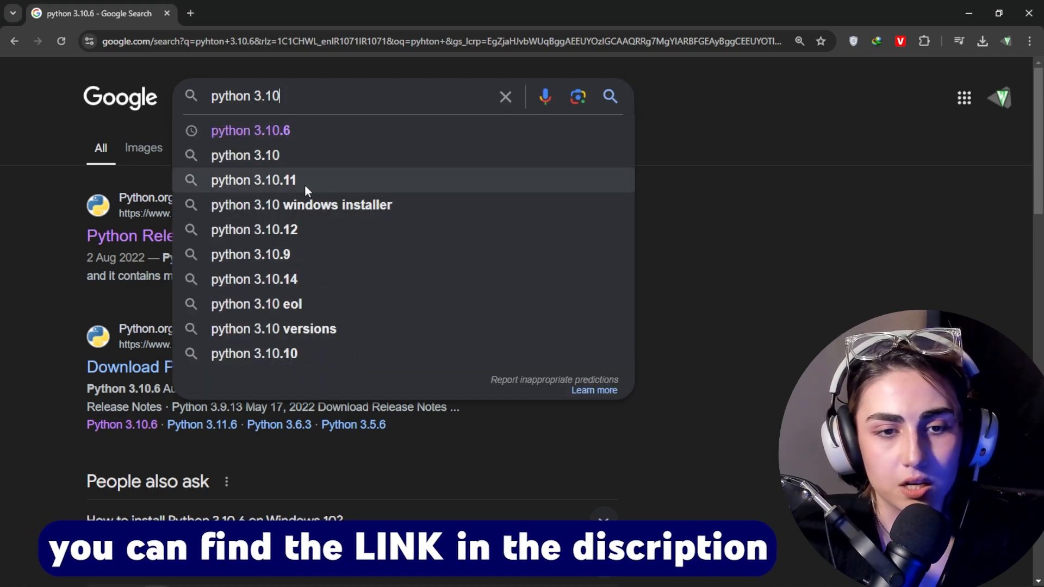
left_click(837, 259)
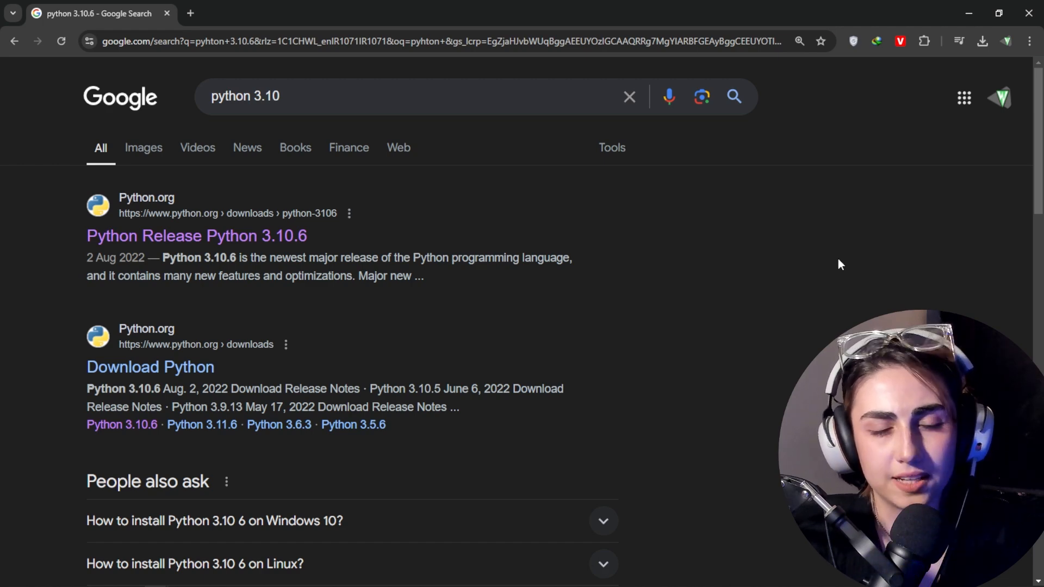
left_click(340, 96)
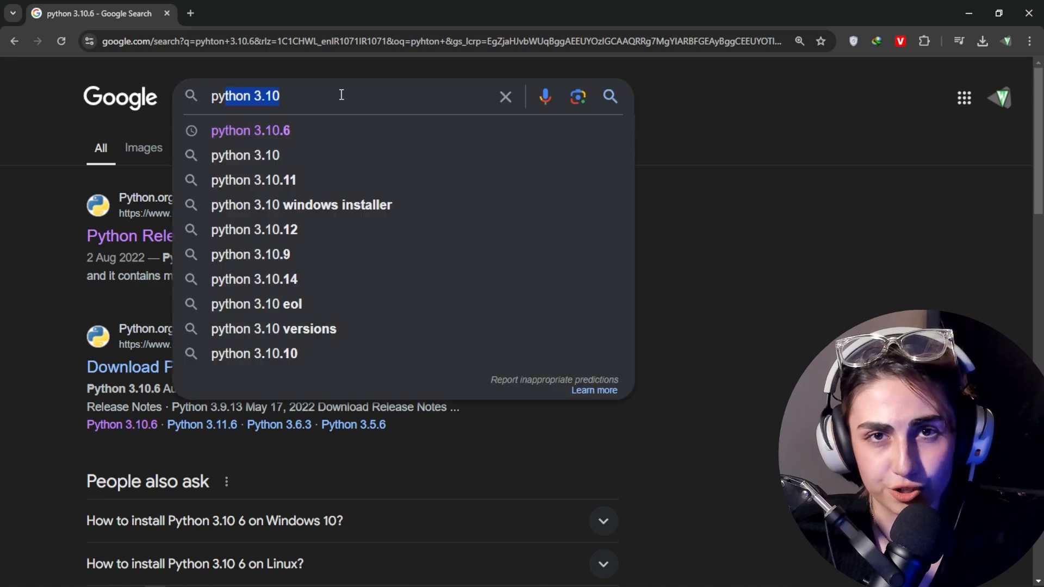
left_click(839, 168)
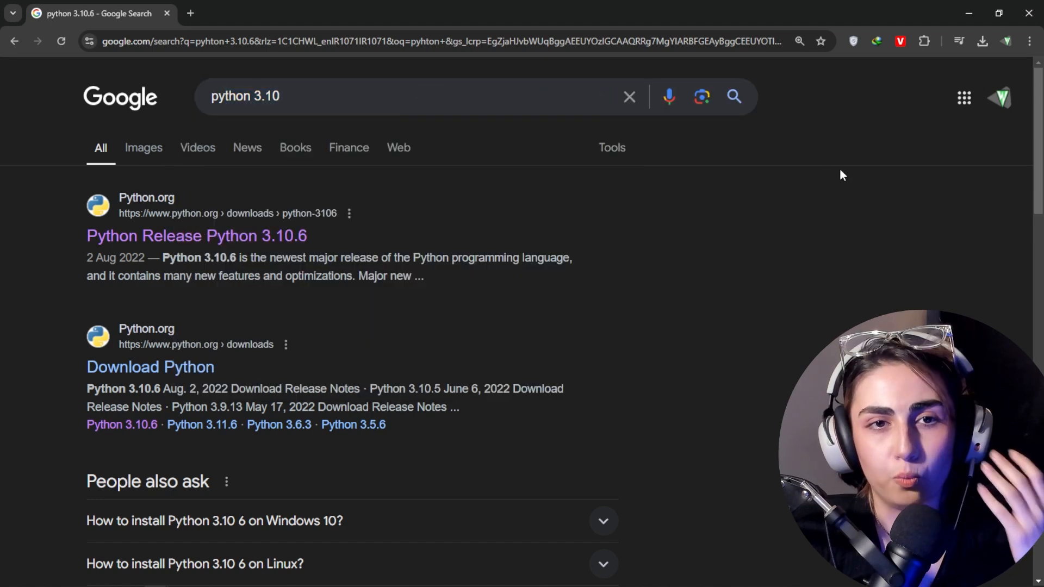
Step: Open the Python Release Python 3.10.6 search result and go to the Files list of installers
left_click(277, 236)
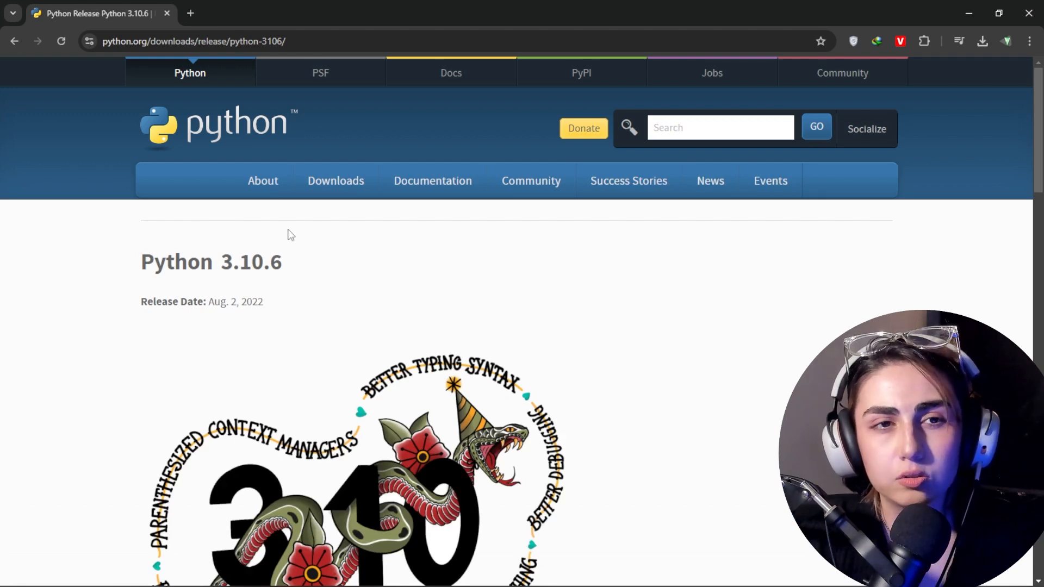
scroll(290, 234, "down", 15)
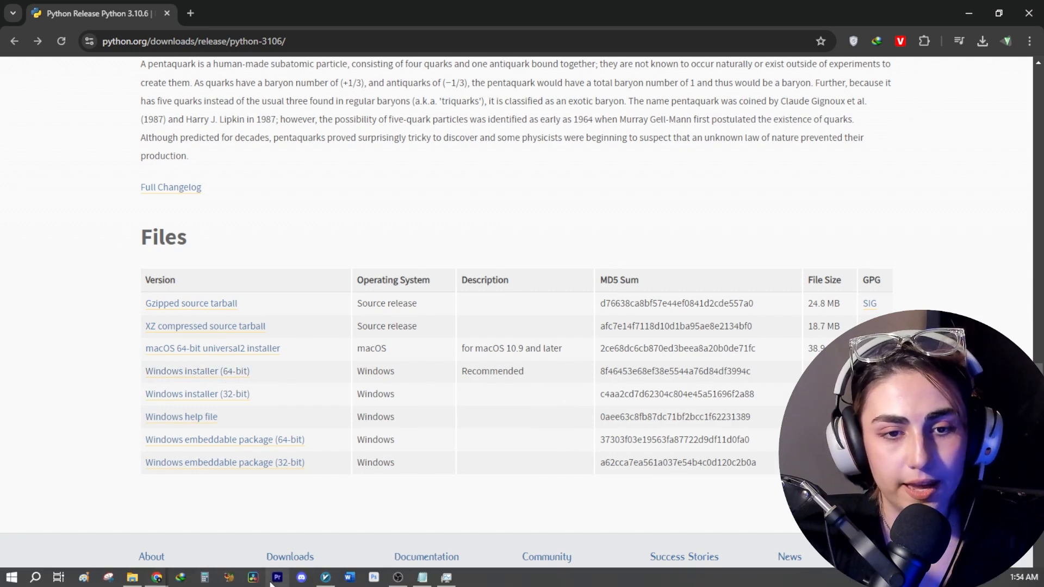
Step: Install Python 3.10.0 (64-bit) with the default settings and Python 3.10 added to PATH, and close the setup
left_click(184, 579)
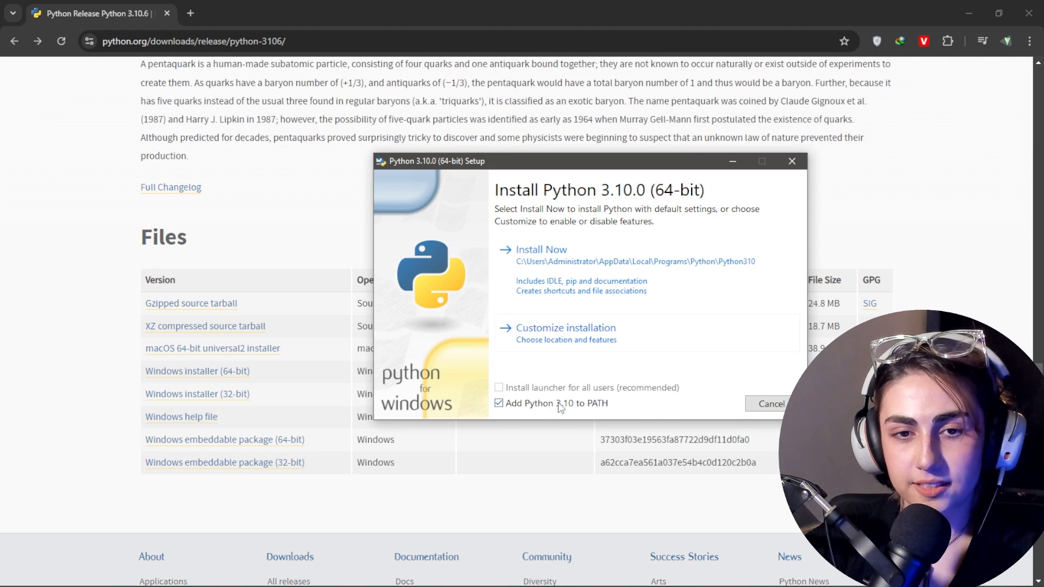
left_click(525, 264)
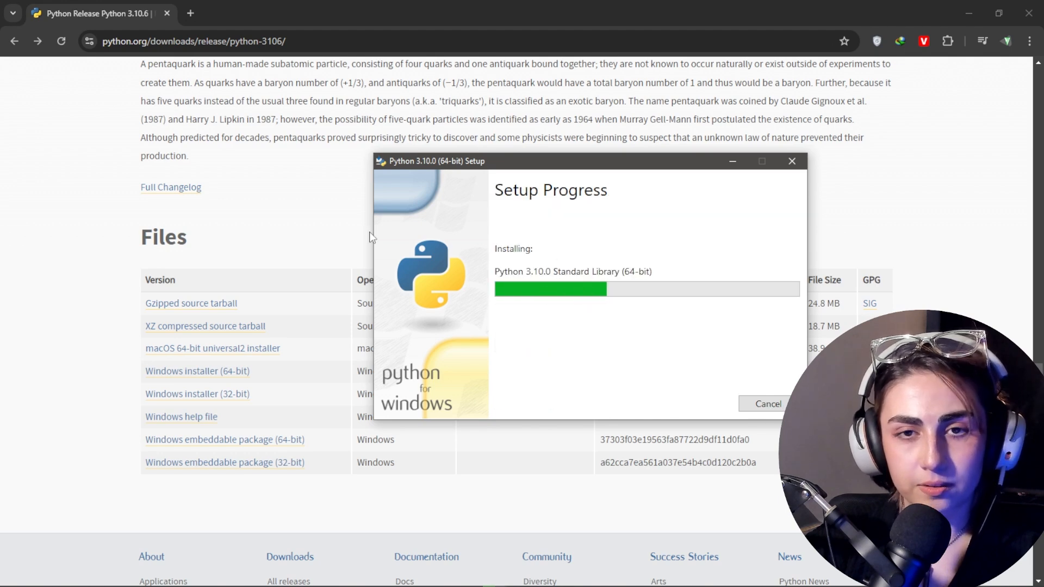
left_click_drag(667, 160, 573, 162)
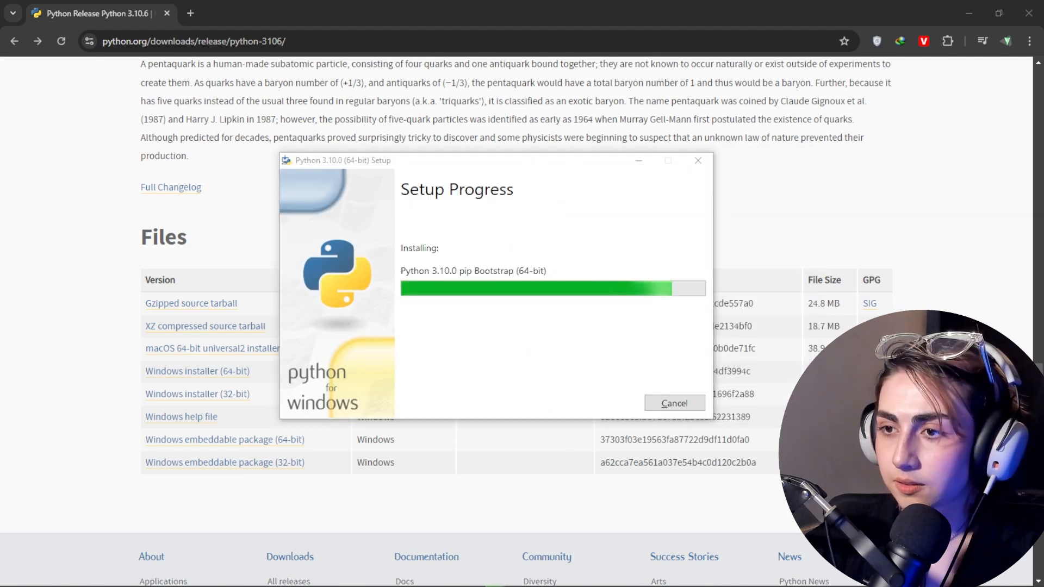
left_click(684, 408)
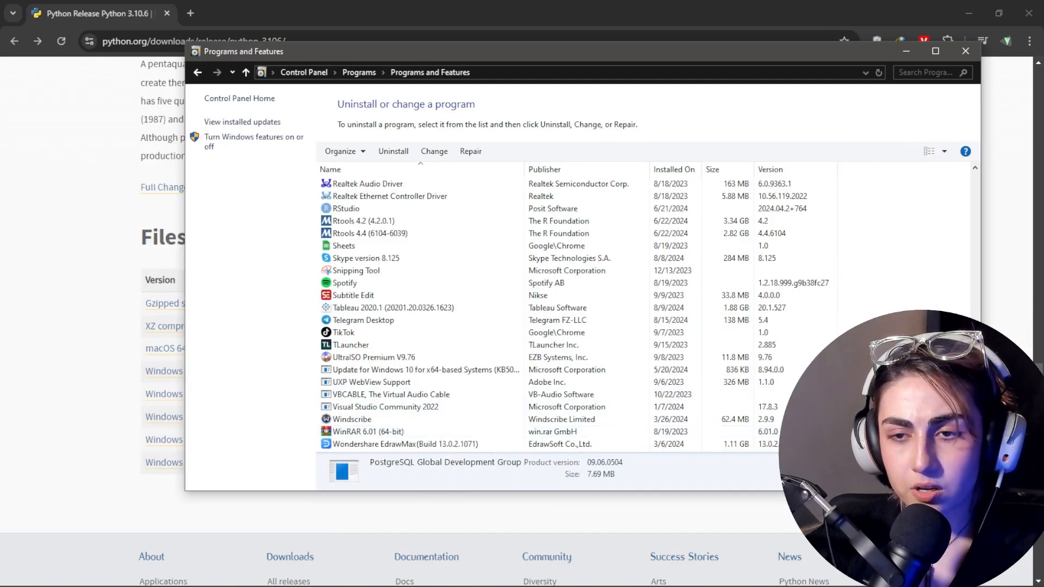
Step: Check for 7-Zip in the list of installed programs
scroll(880, 291, "up", 15)
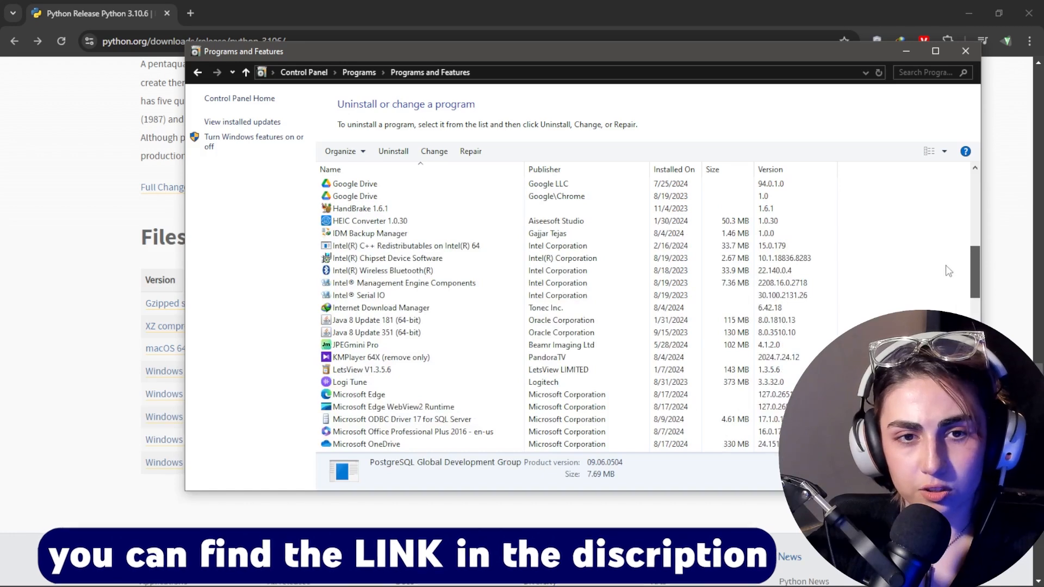
scroll(948, 272, "up", 15)
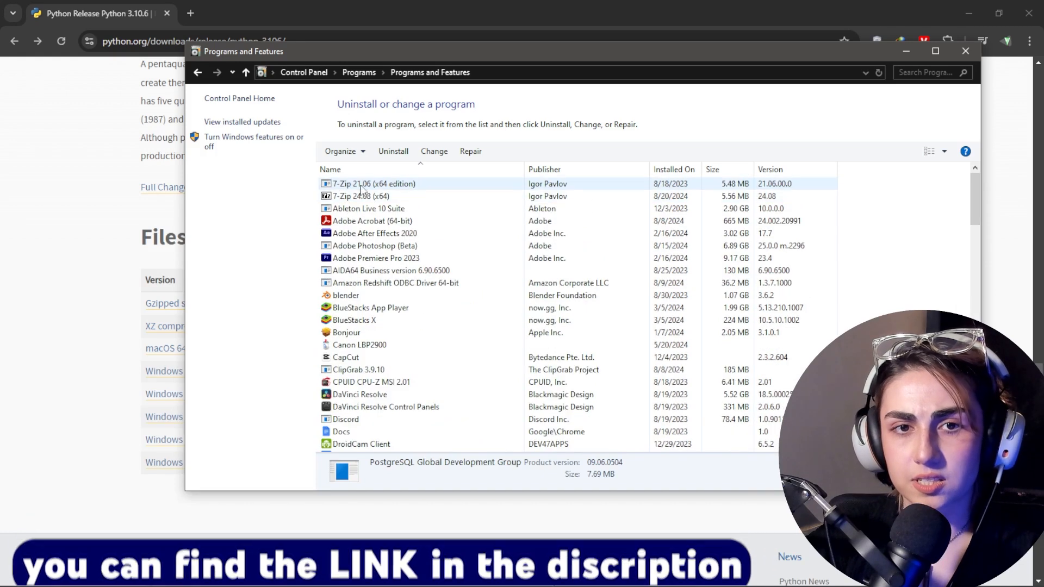
left_click(903, 53)
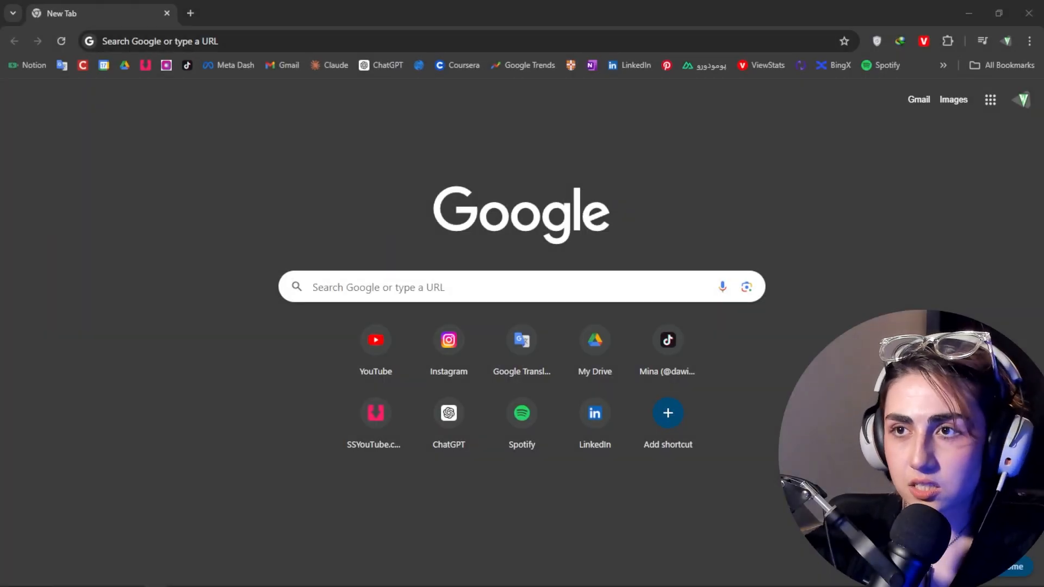
left_click(409, 285)
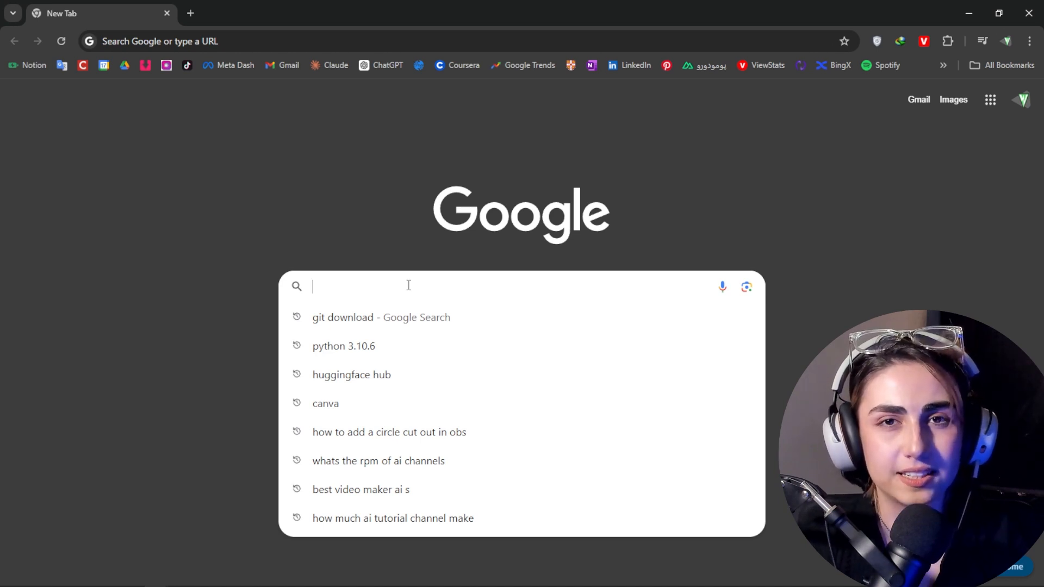
left_click(359, 5)
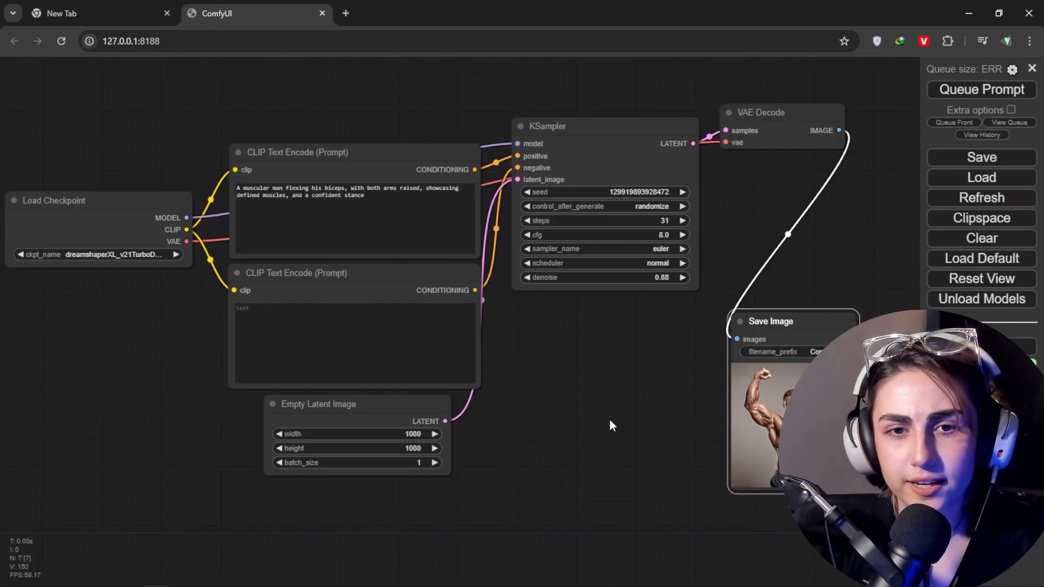
Step: Examine the example ComfyUI node workflow from Load Checkpoint to Save Image and close its browser tab
scroll(609, 421, "down", 2)
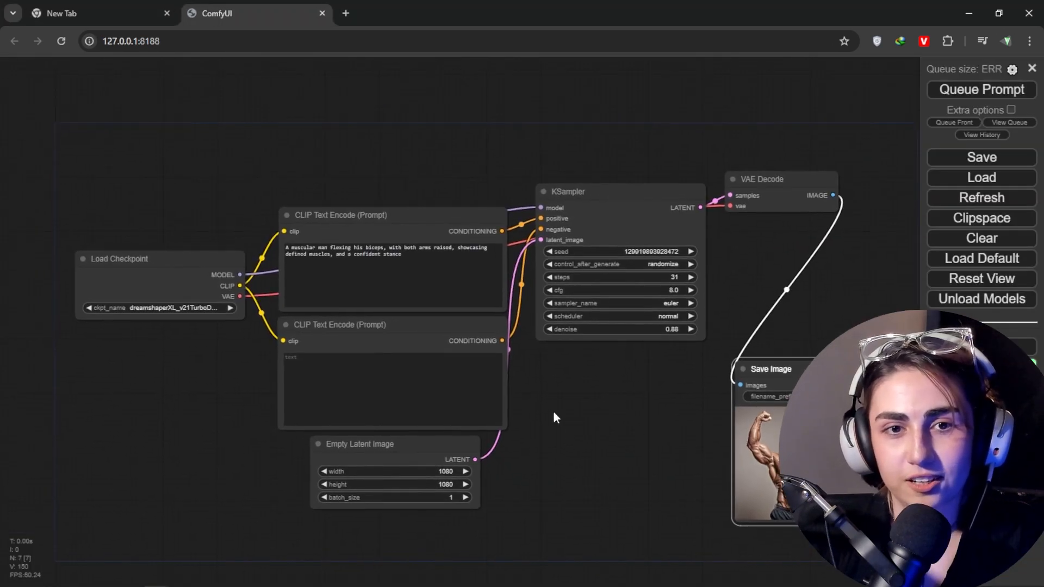
scroll(580, 438, "down", 2)
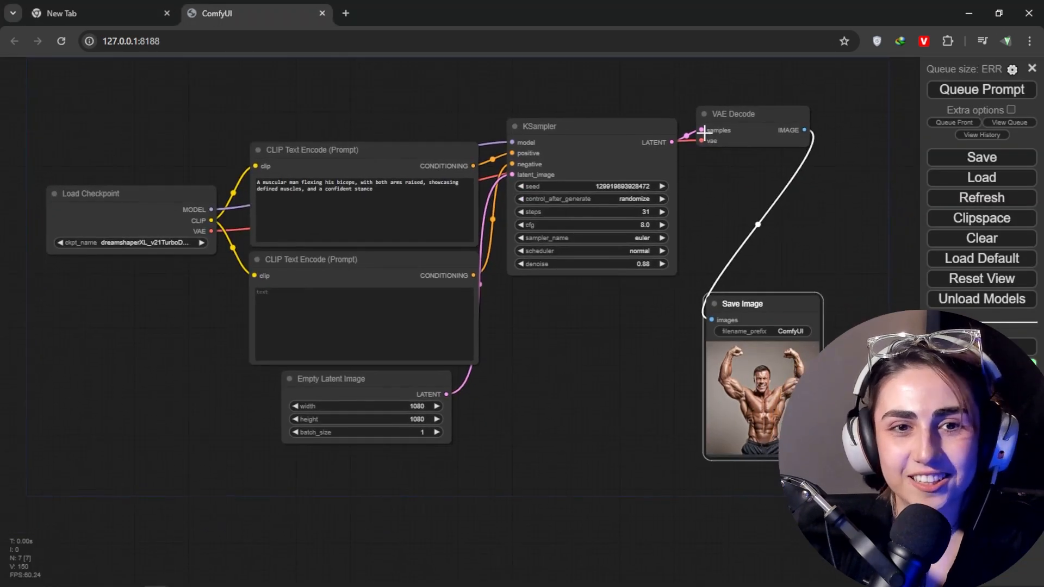
scroll(582, 376, "up", 2)
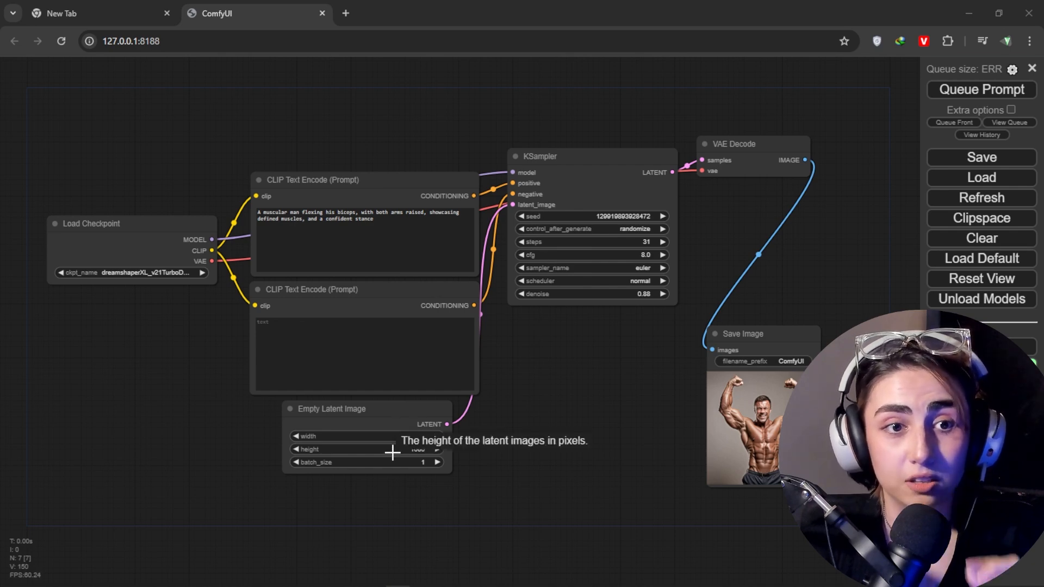
left_click(756, 431)
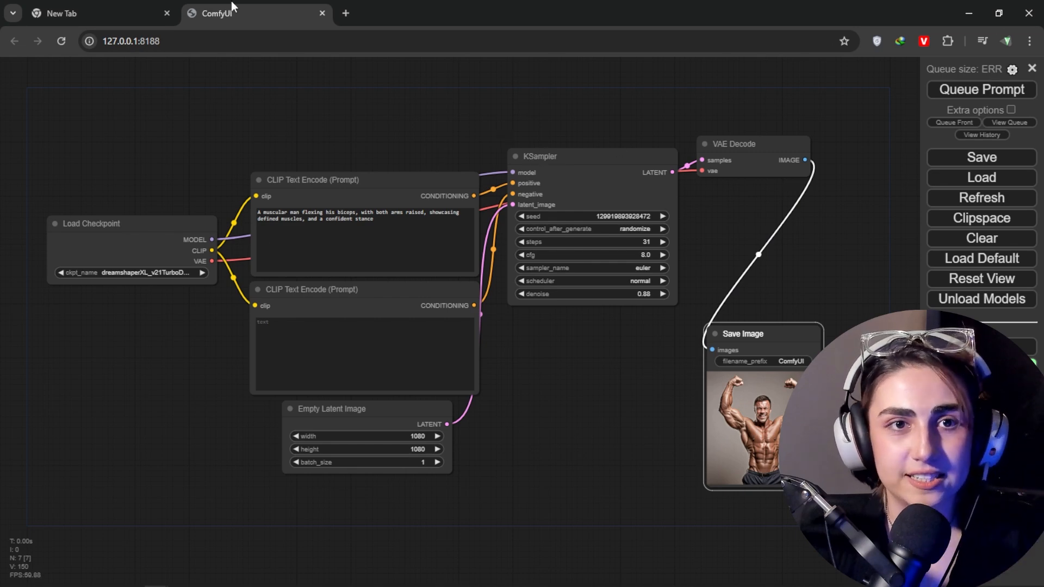
left_click(322, 13)
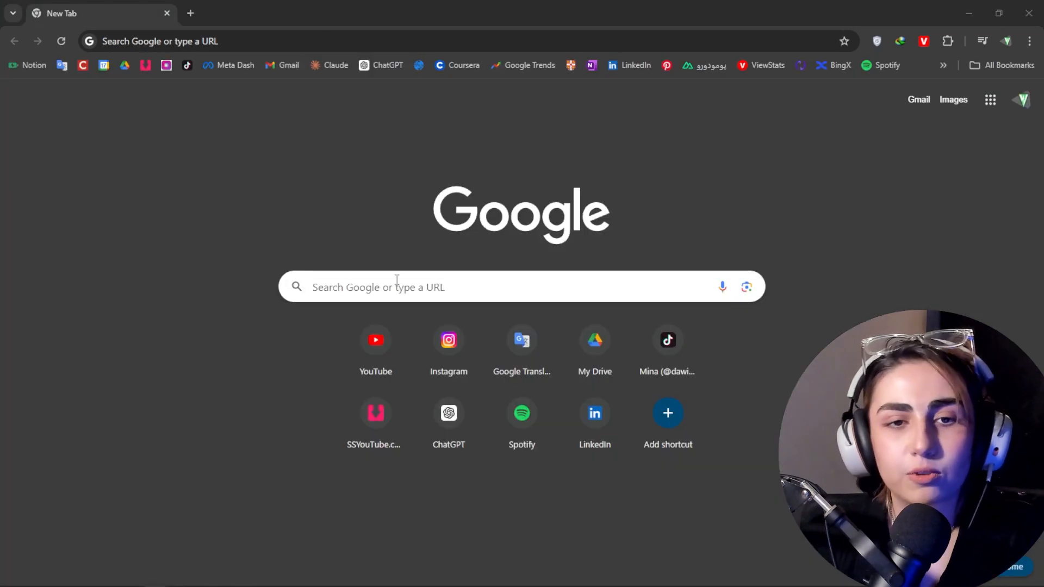
Step: Search Google for "comfy ui github" and open the comfyanonymous/ComfyUI repository on GitHub
left_click(411, 286)
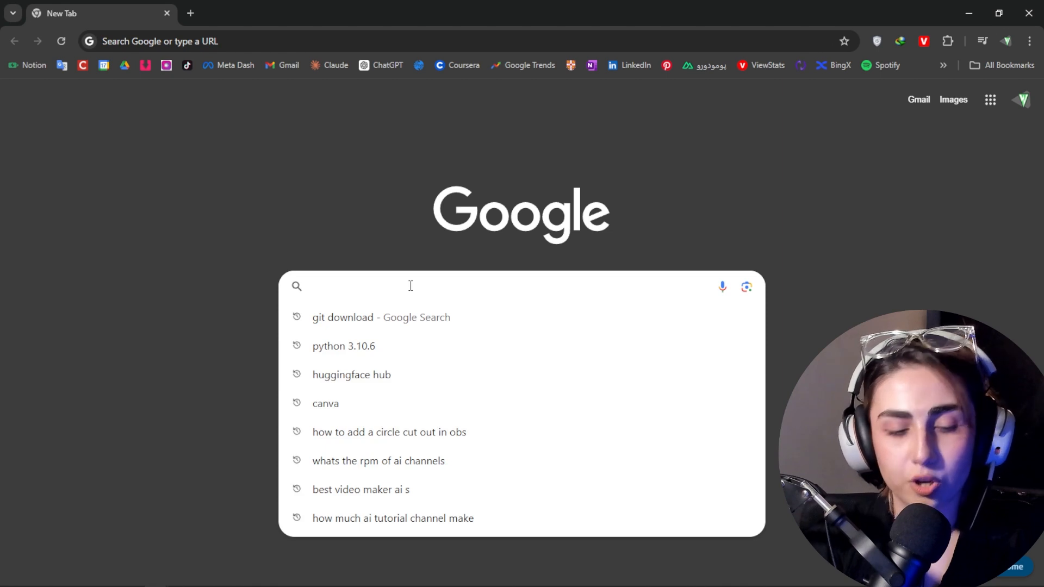
type("comfy")
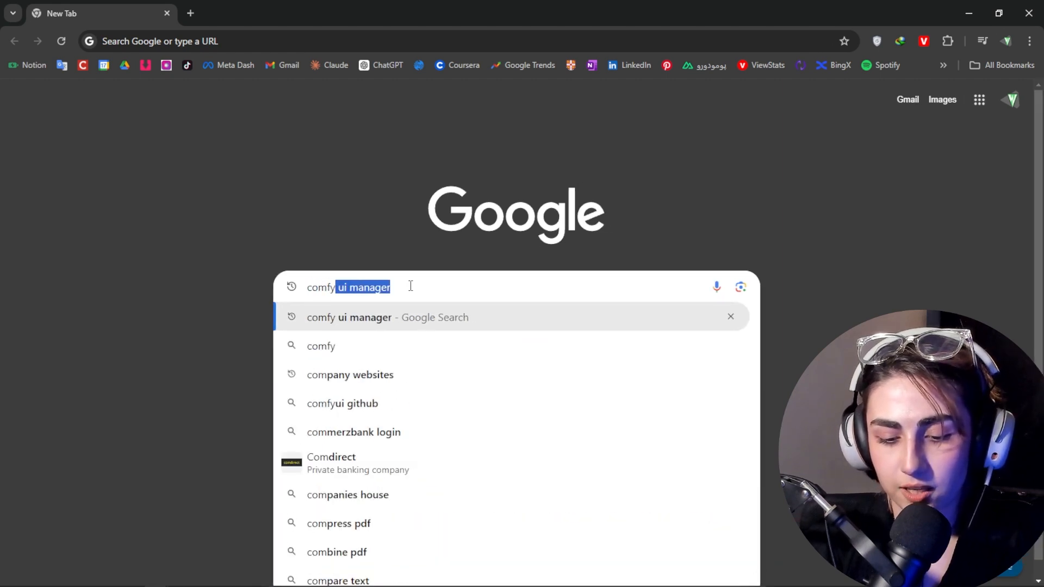
type(" ui")
key("Return")
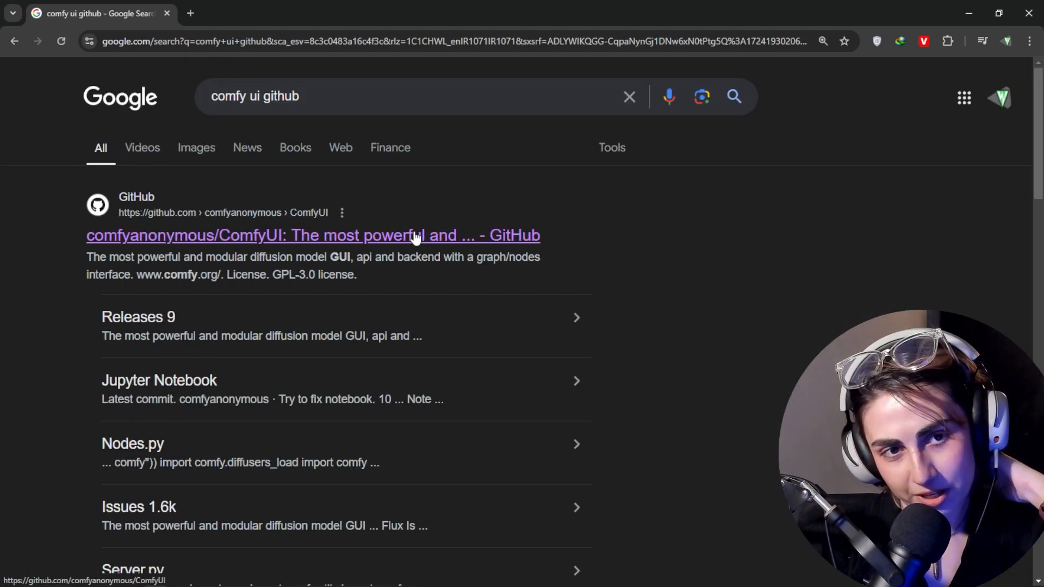
left_click(416, 237)
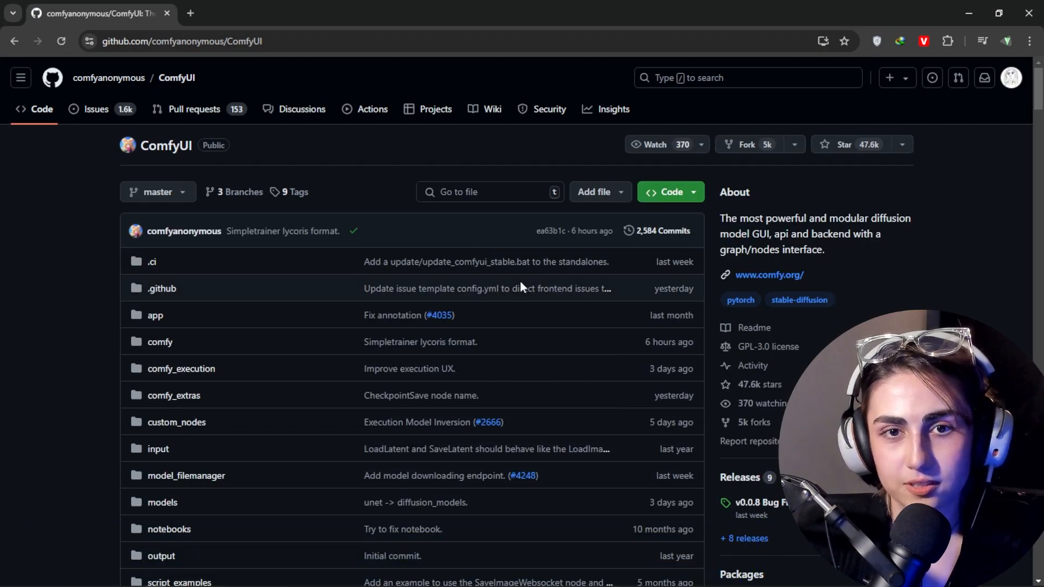
Step: Review the README's Windows and manual installation instructions, including the stable pytorch install command for NVIDIA users
left_click_drag(1036, 87, 1007, 319)
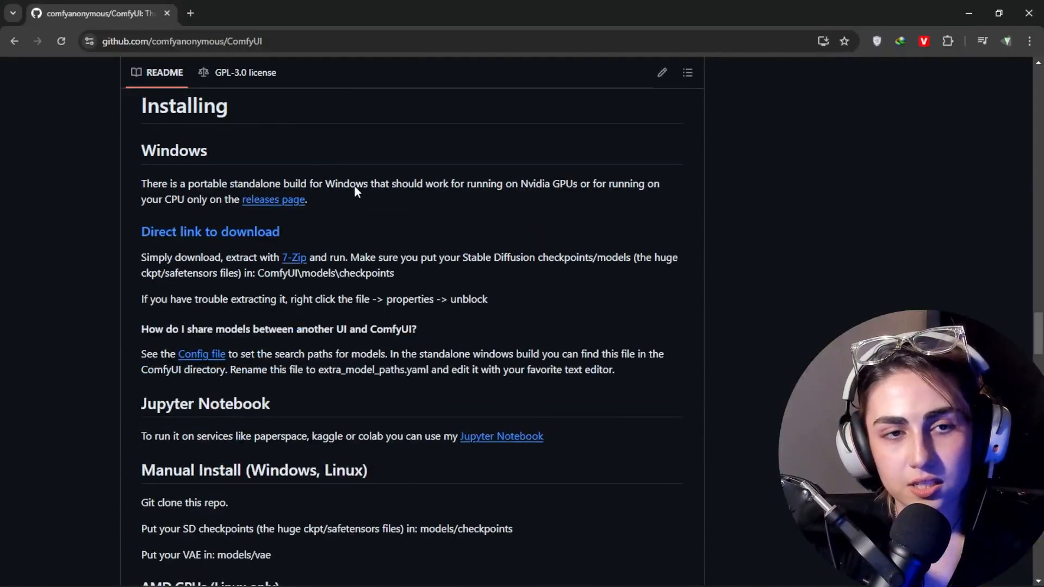
left_click_drag(148, 106, 233, 116)
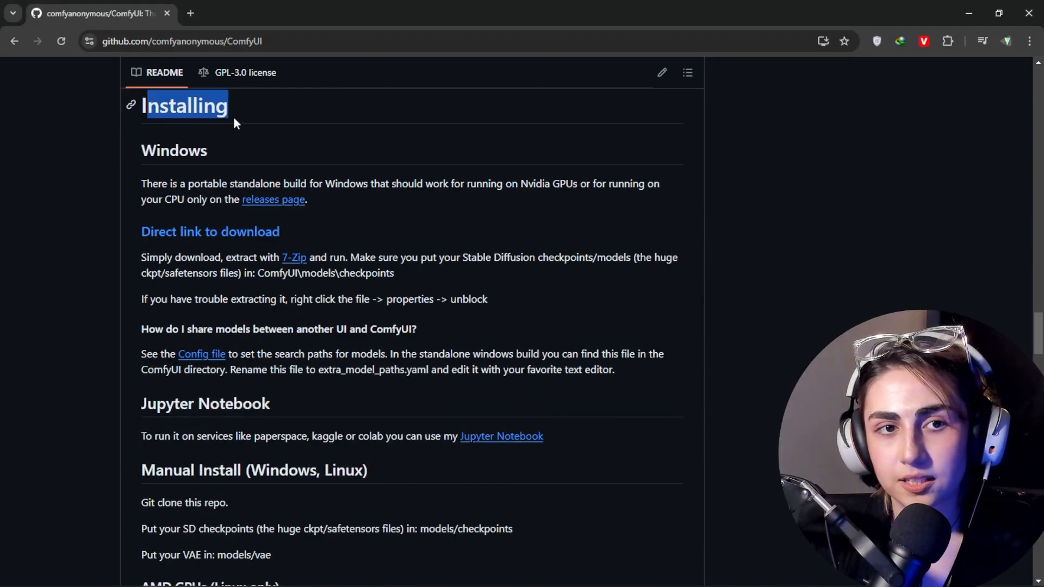
left_click(288, 156)
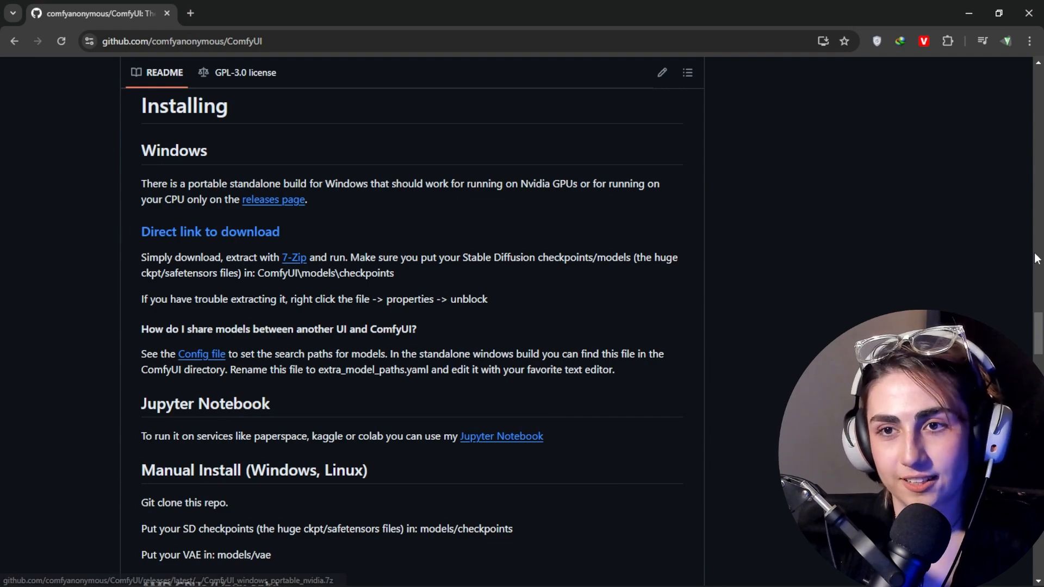
mouse_move(1038, 338)
left_mouse_down()
mouse_move(1037, 394)
mouse_move(1026, 334)
left_mouse_up()
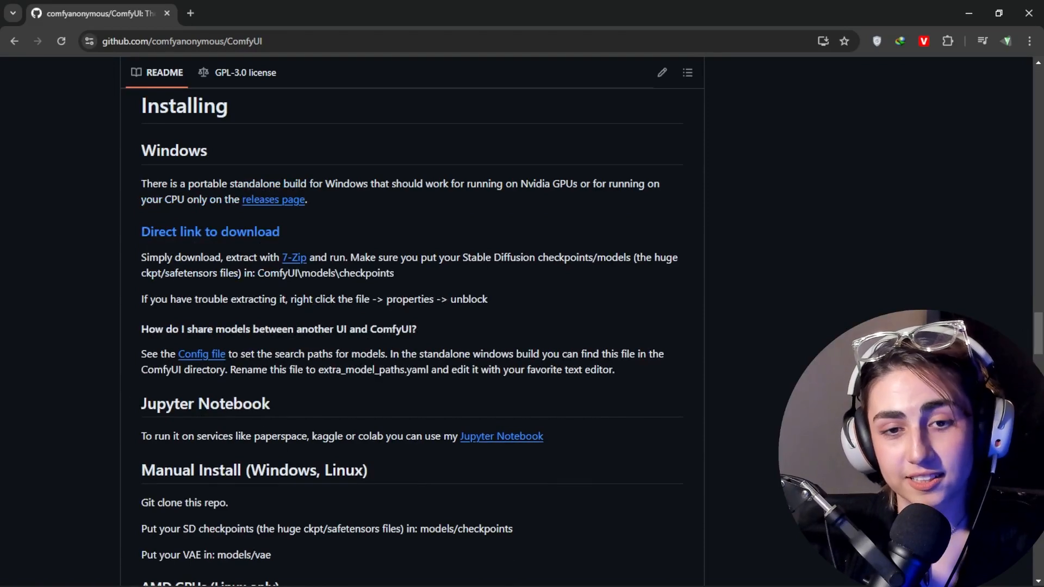
left_click_drag(1038, 334, 1038, 360)
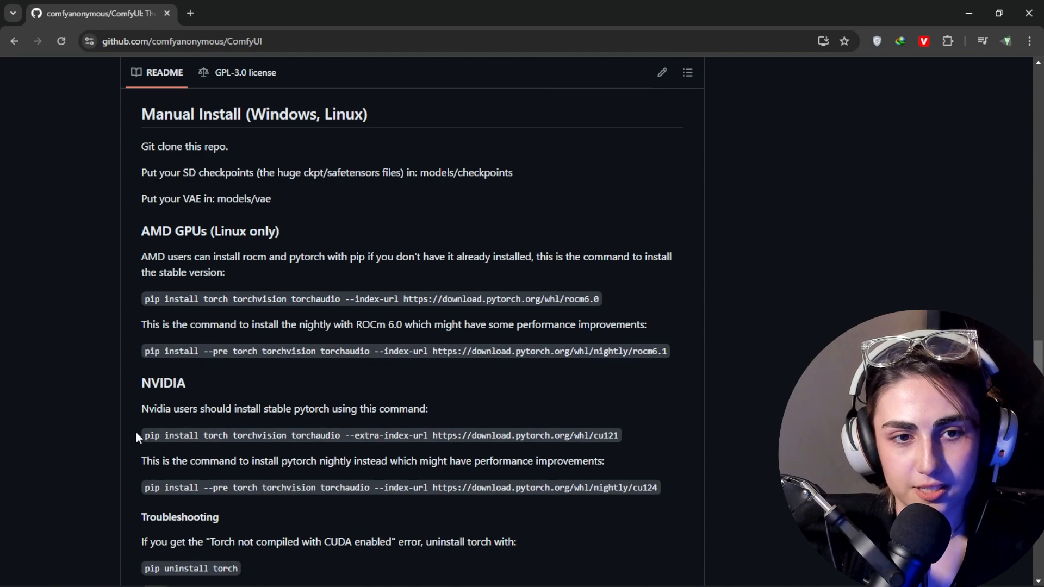
left_click_drag(137, 437, 647, 436)
left_click_drag(100, 431, 656, 428)
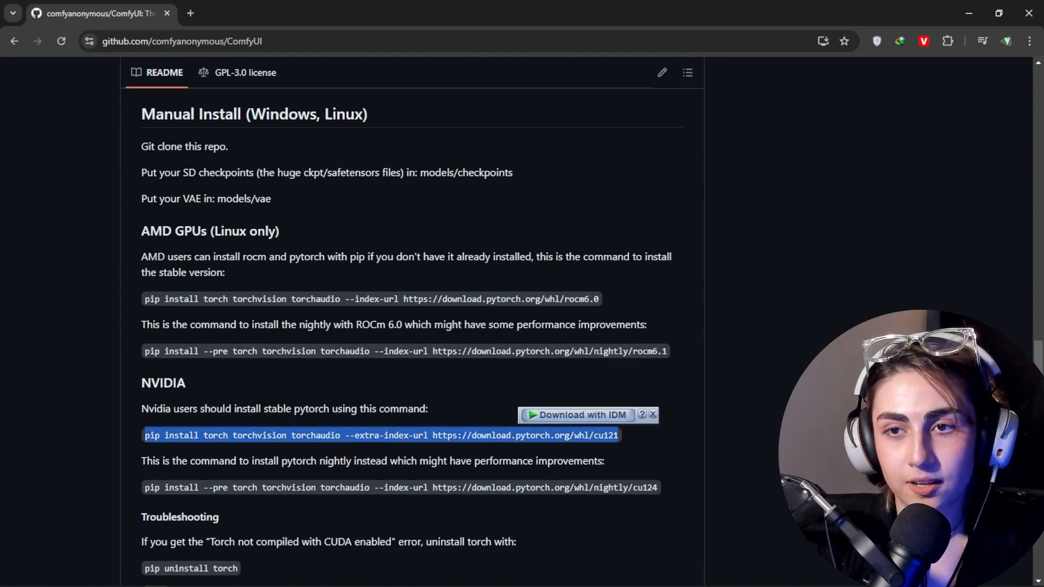
Step: Request ComfyUI_windows_portable_nvidia.7z through the README's direct download link and open the choice of save location
scroll(1040, 355, "up", 10)
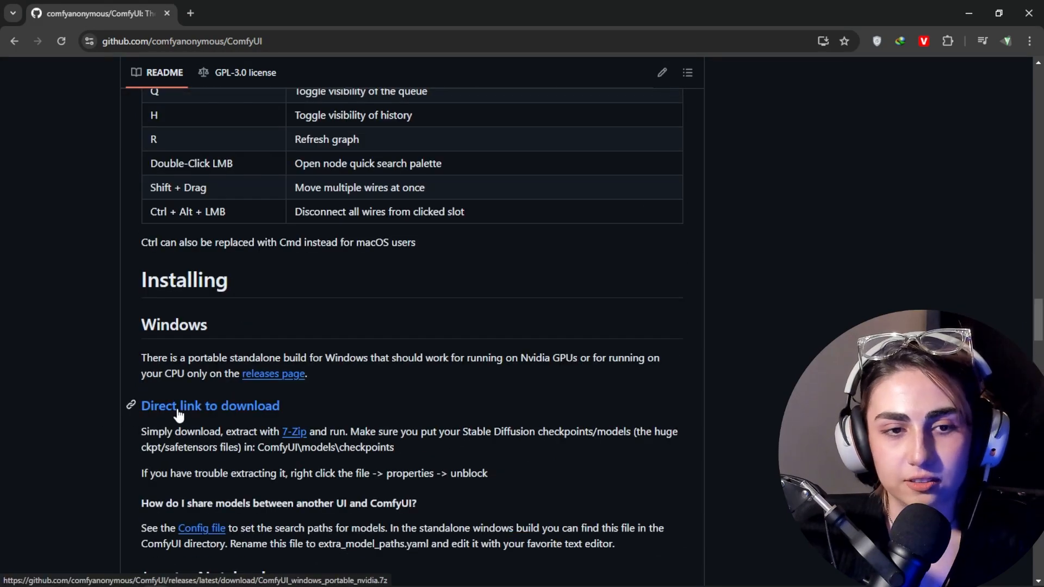
left_click(234, 411)
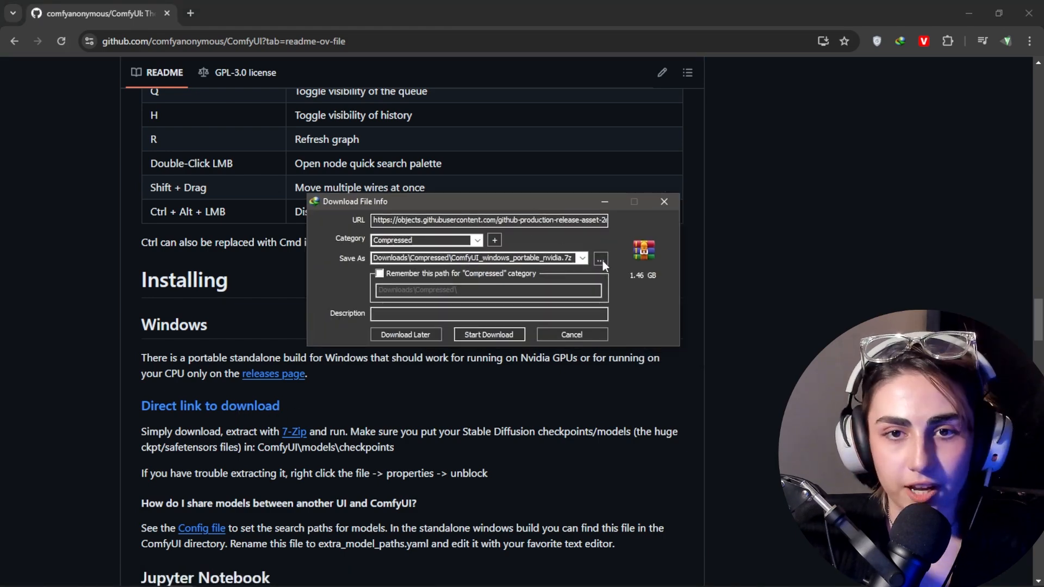
left_click(601, 261)
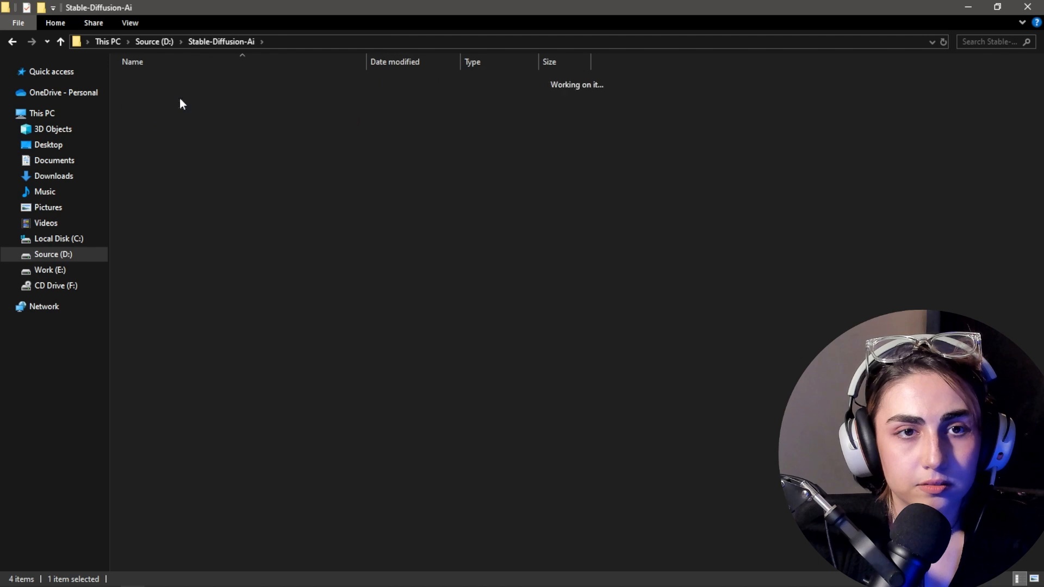
Step: Extract ComfyUI_windows_portable_nvidia.7z into the downloads folder with 7-Zip
double_click(179, 98)
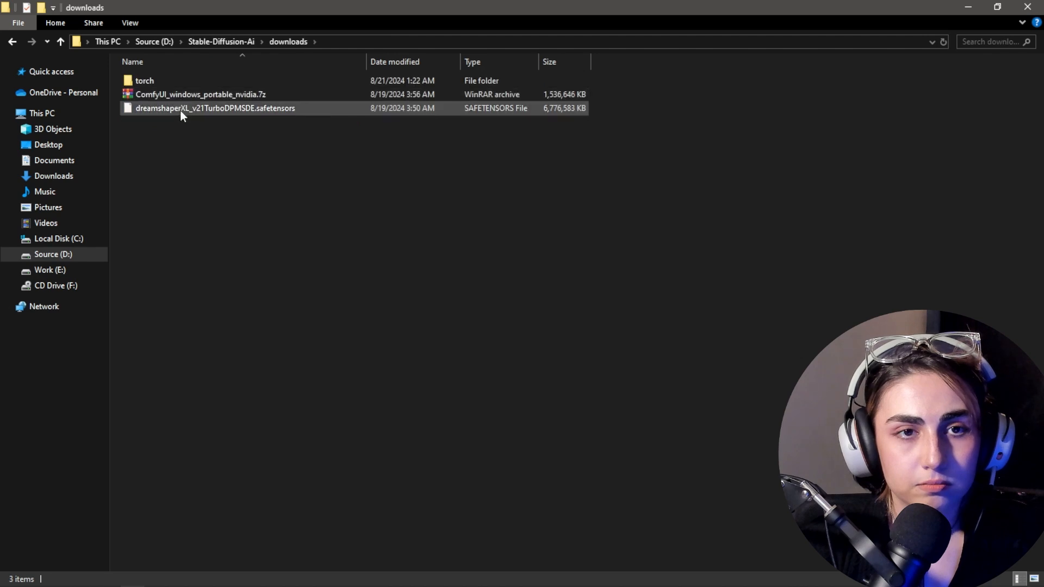
left_click(195, 93)
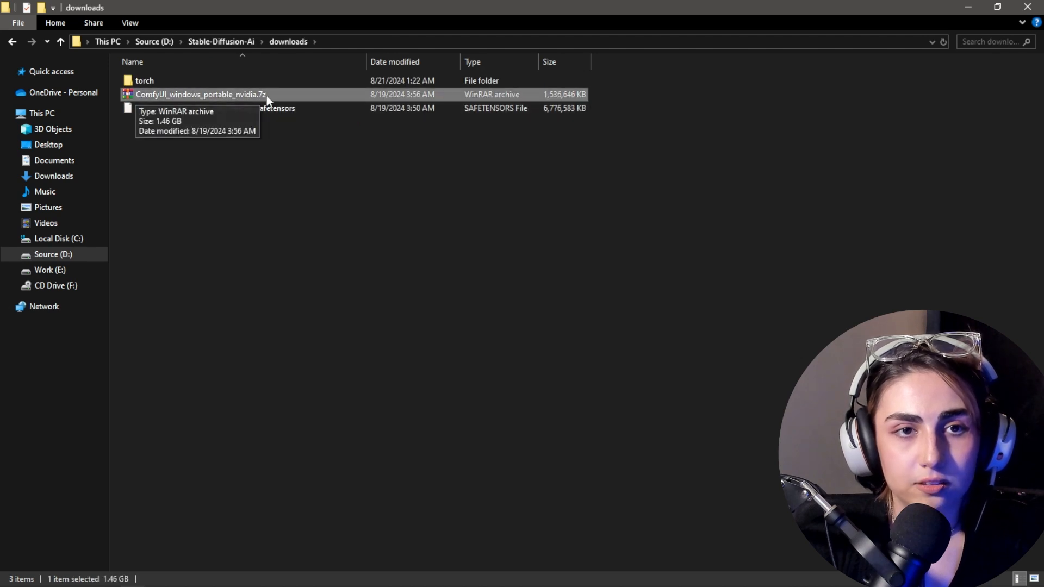
right_click(250, 94)
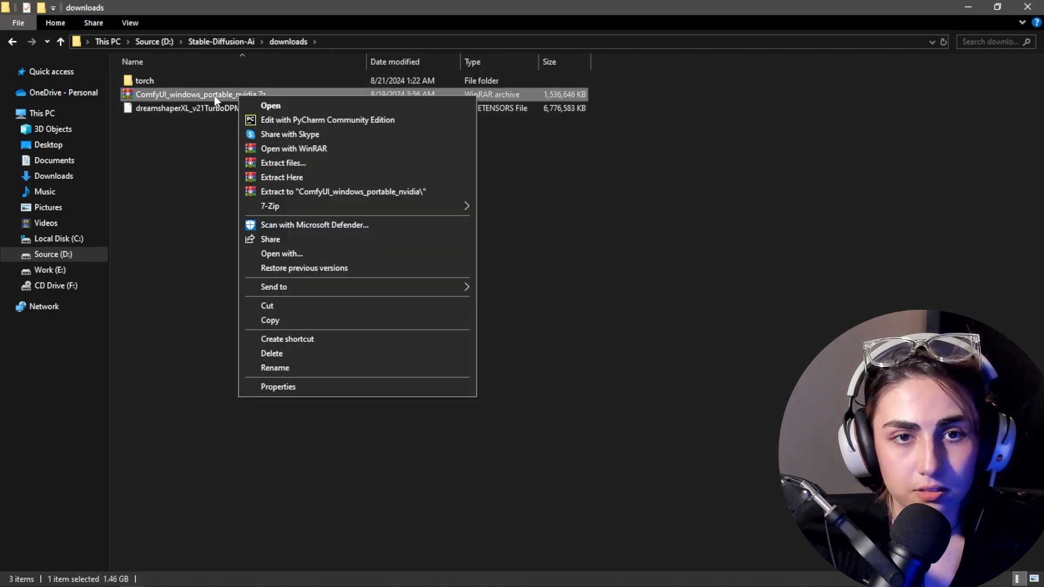
mouse_move(266, 208)
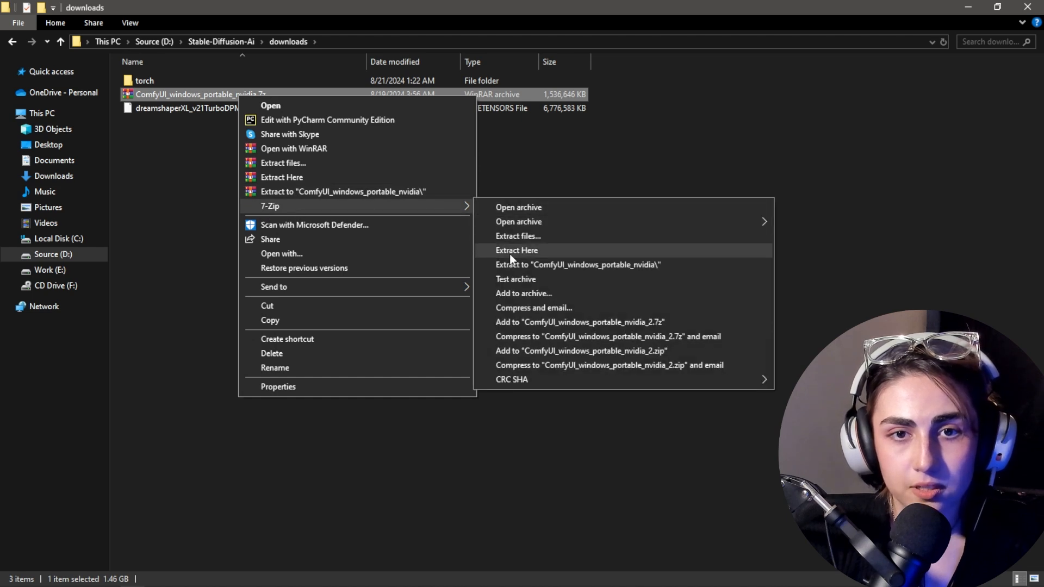
left_click(535, 251)
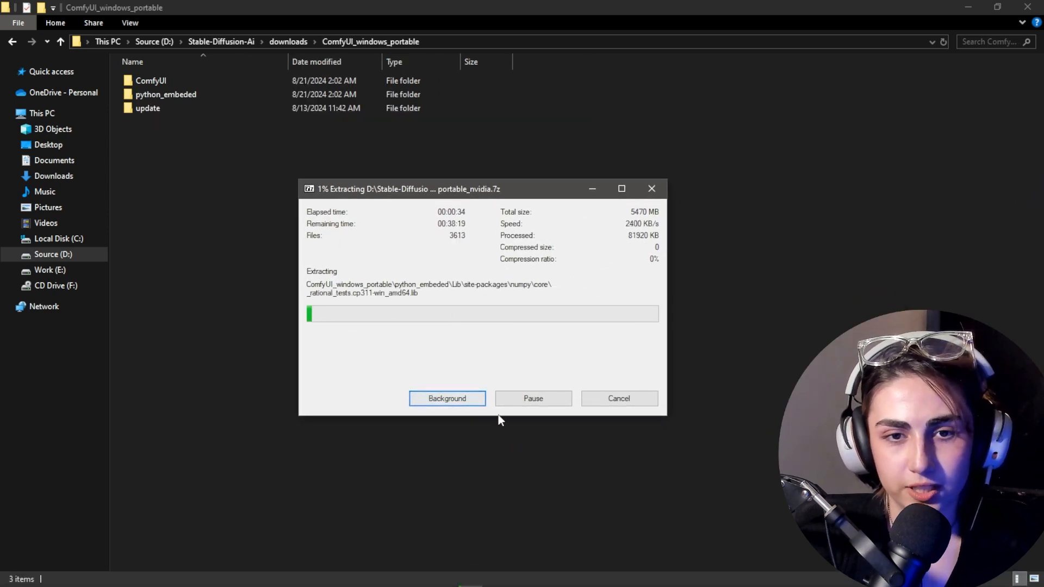
Step: Cancel the running extraction and return to the Stable-Diffusion-Ai folder
left_click(615, 399)
left_click(479, 338)
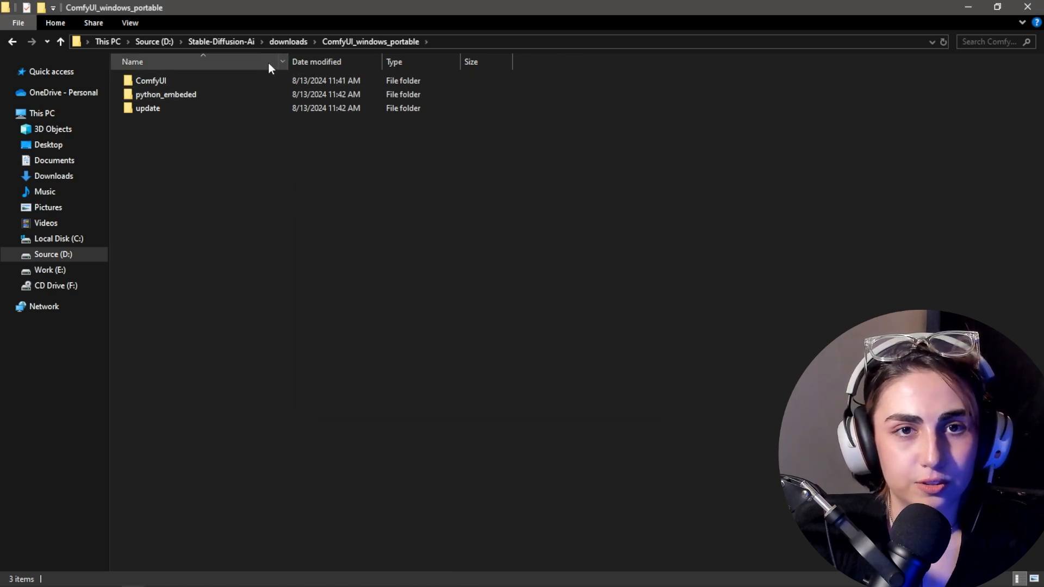
left_click(286, 39)
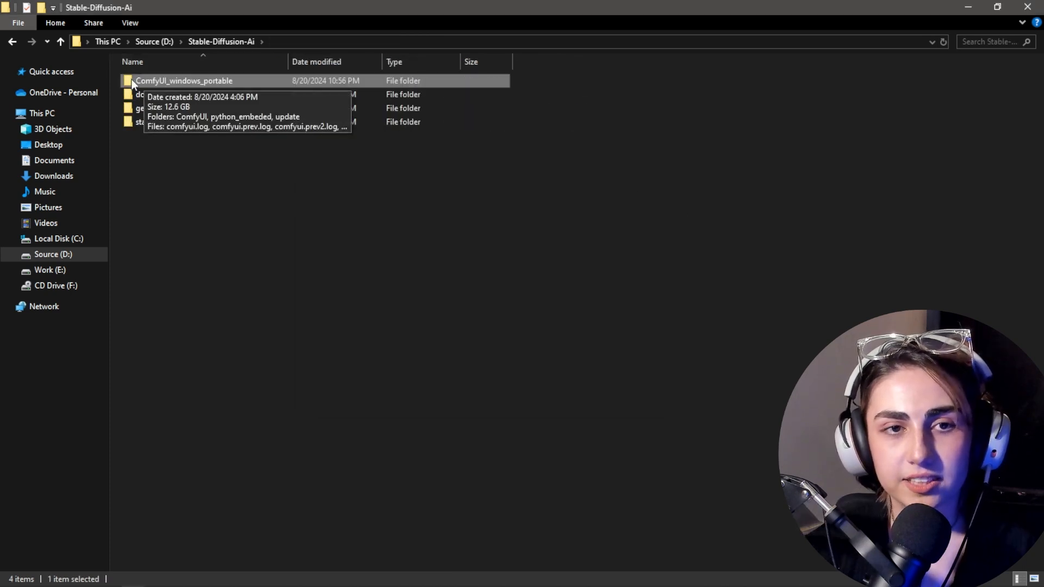
left_click(360, 197)
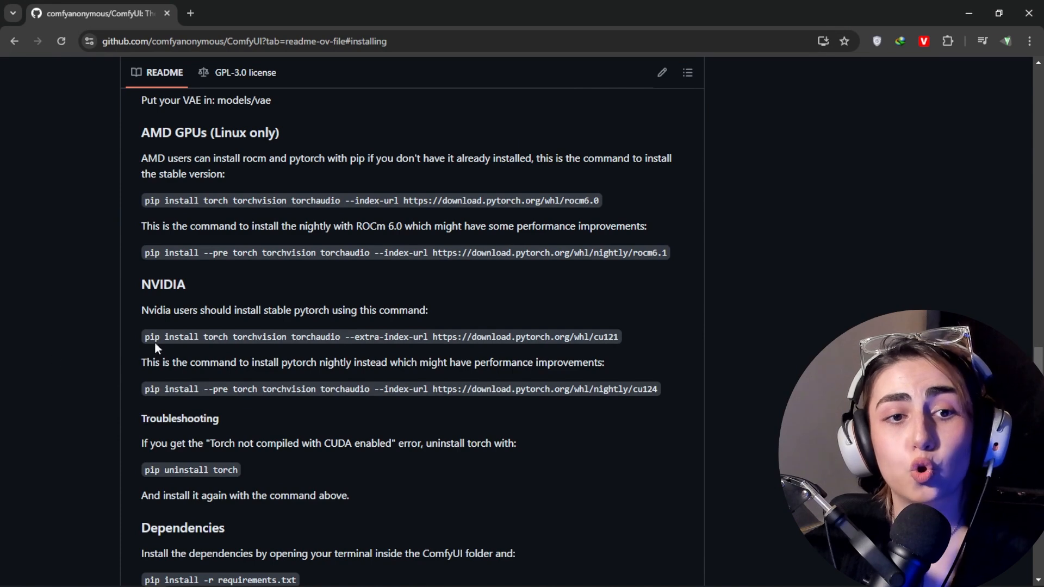
Step: Copy the stable pytorch install command for NVIDIA users, ending in whl/cu121, from the ComfyUI README in the browser
left_click_drag(203, 337, 227, 338)
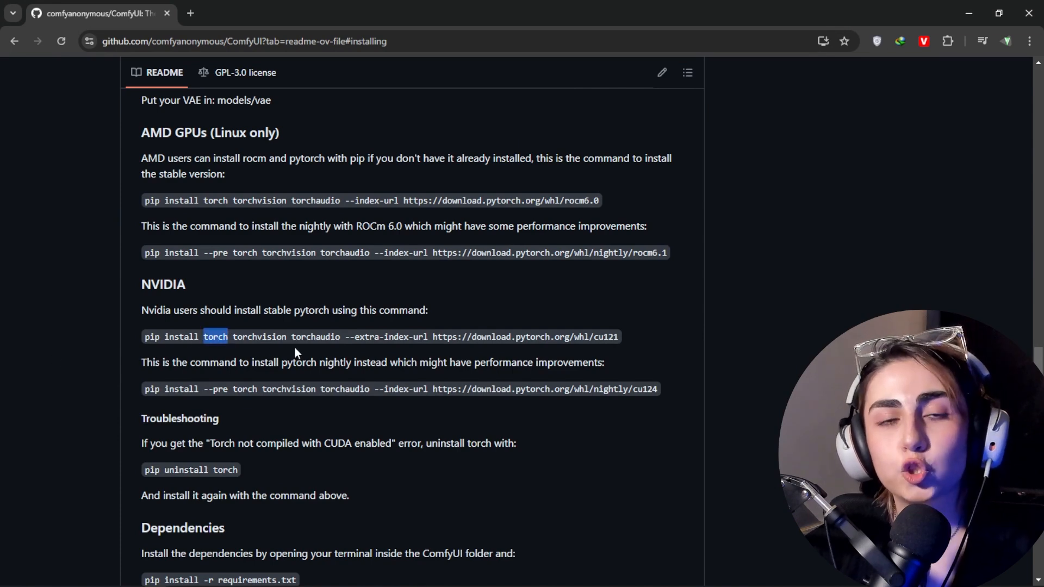
left_click_drag(200, 337, 257, 347)
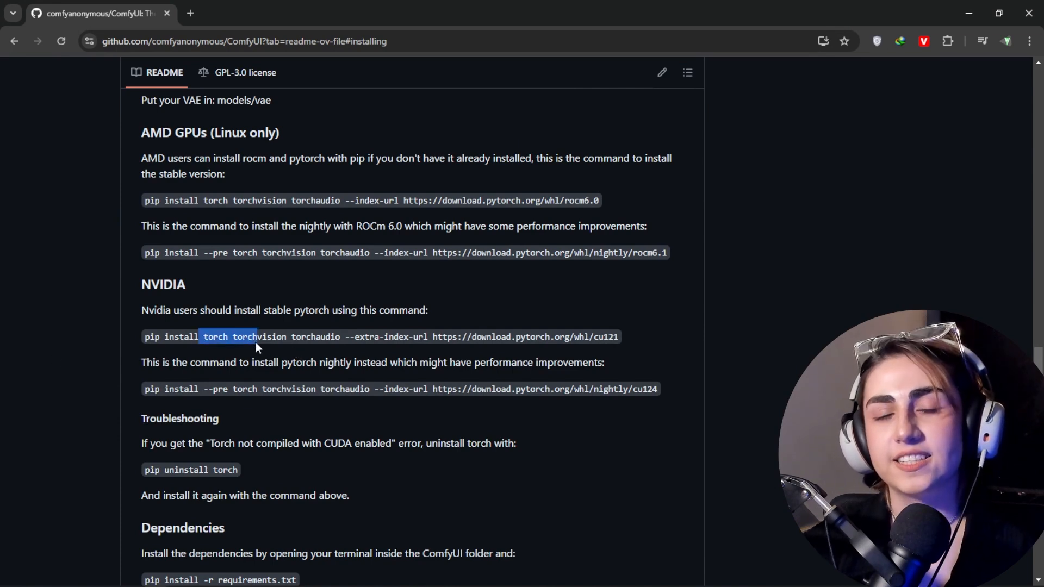
left_click_drag(143, 337, 619, 342)
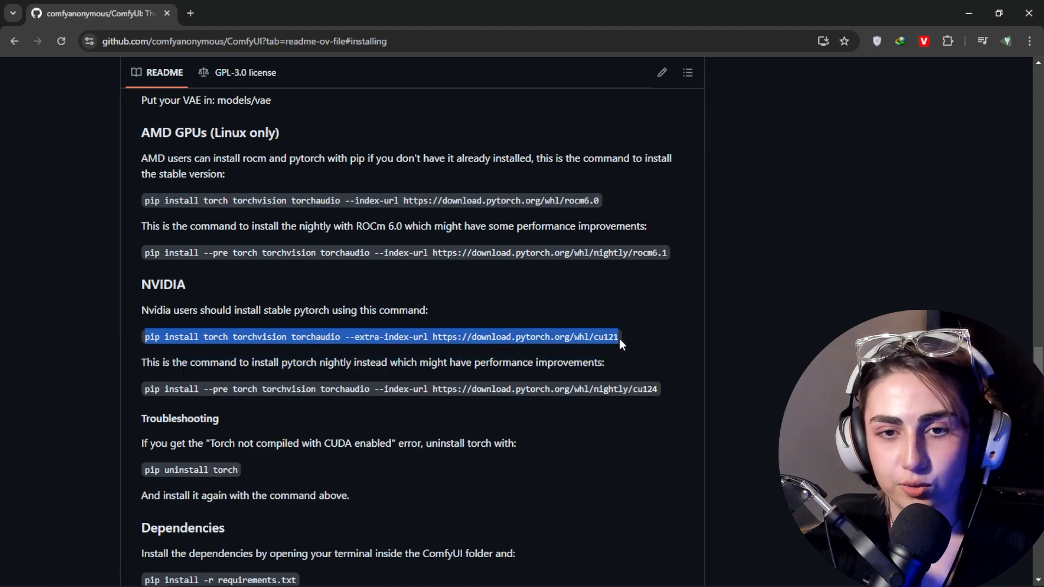
right_click(454, 337)
left_click(475, 350)
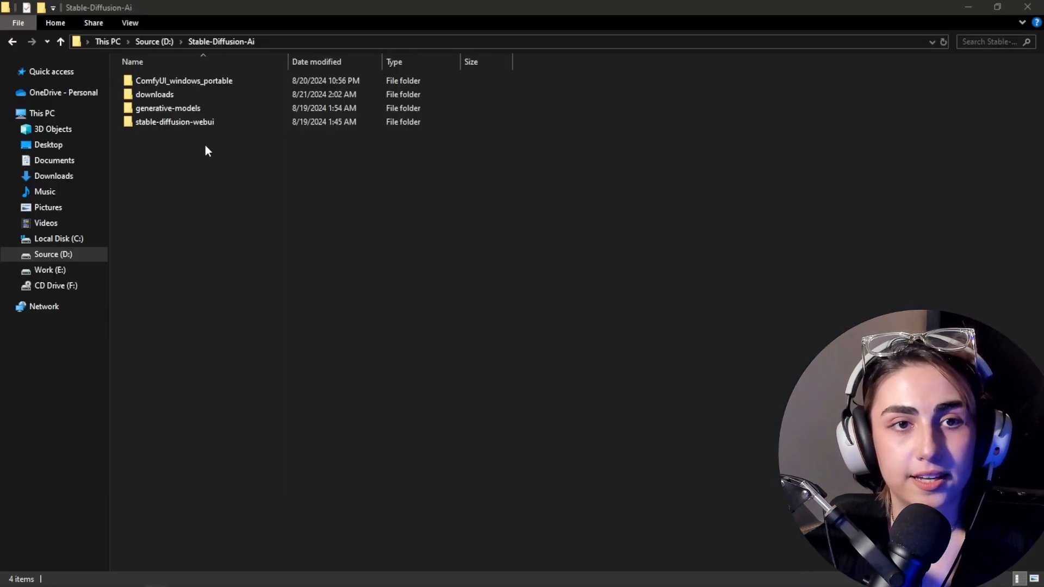
Step: Open a command prompt in the ComfyUI folder inside ComfyUI_windows_portable and bring its window into view
double_click(213, 84)
double_click(217, 81)
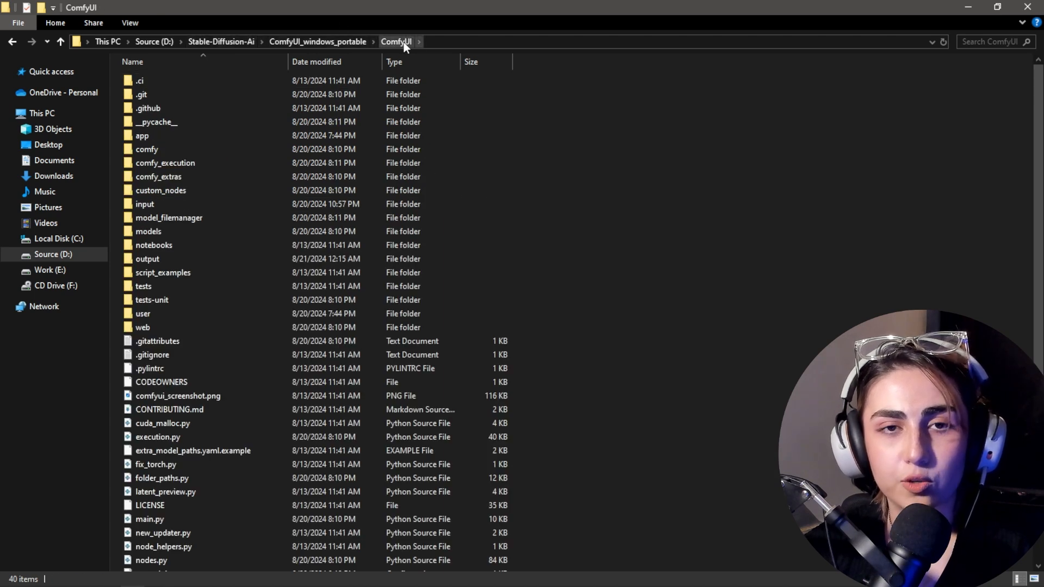
left_click(440, 41)
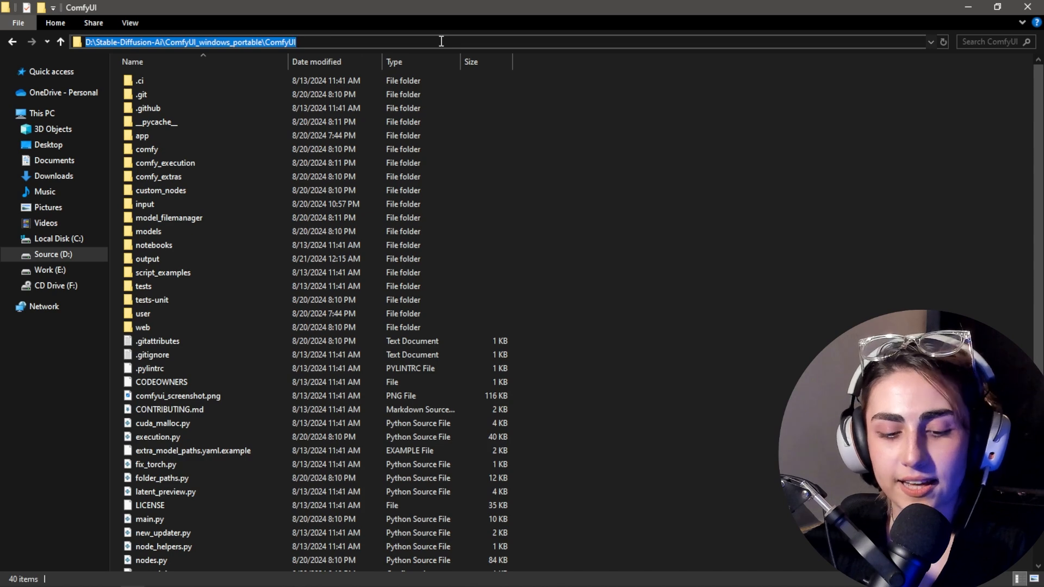
key("BackSpace")
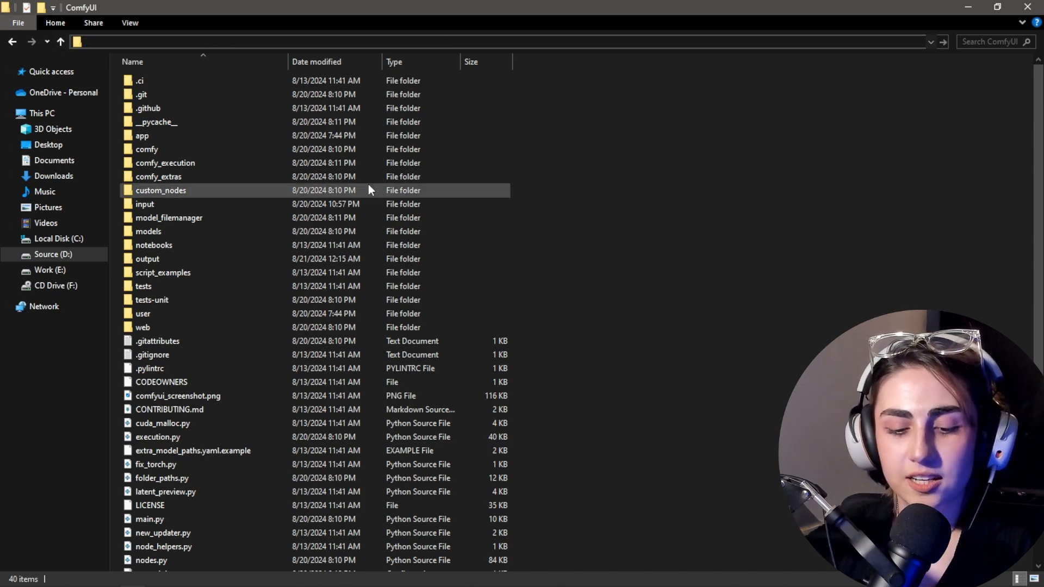
type("cmd")
key("Return")
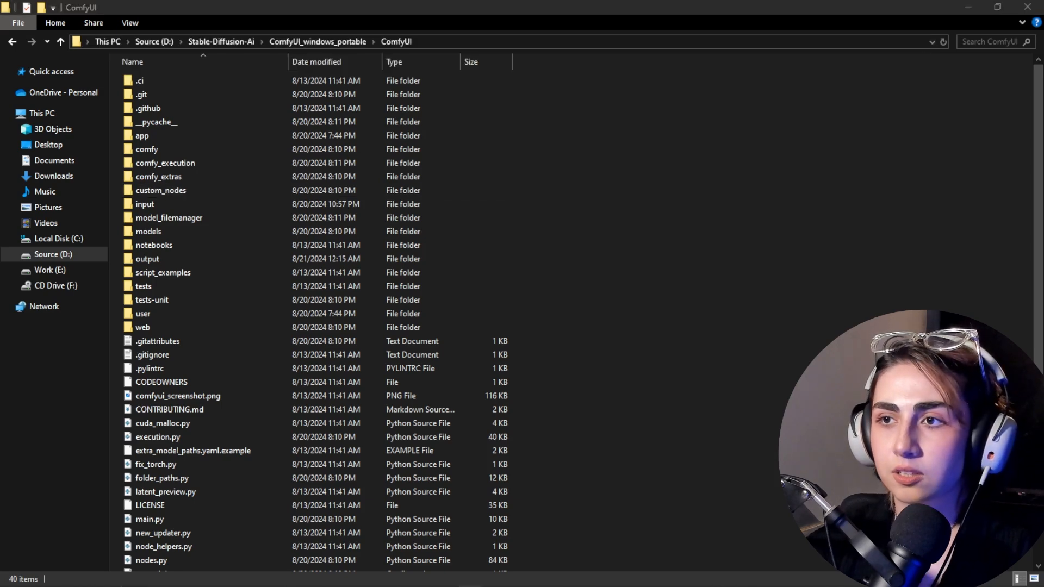
left_click_drag(1043, 131, 505, 114)
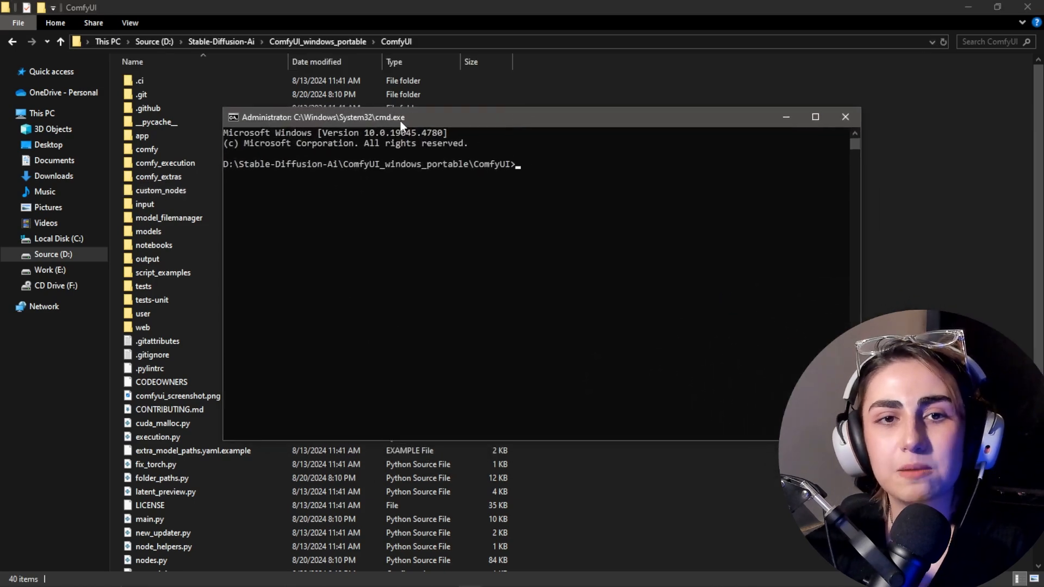
left_click_drag(413, 120, 386, 121)
left_click_drag(197, 165, 483, 165)
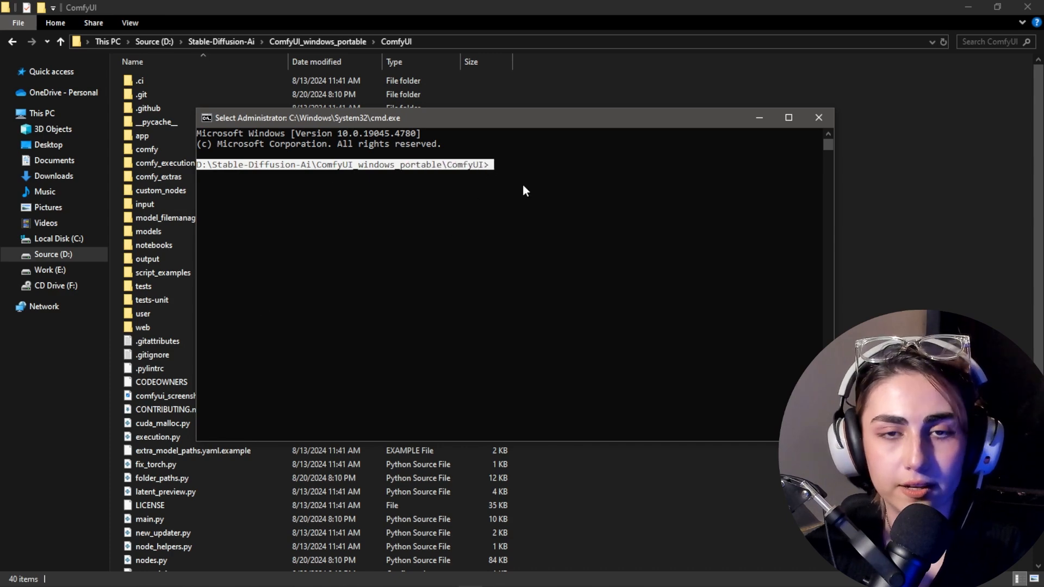
type("pip install torch torchvision torchaudio --extra-index-url https://download.pytorch.org/whl/cu121")
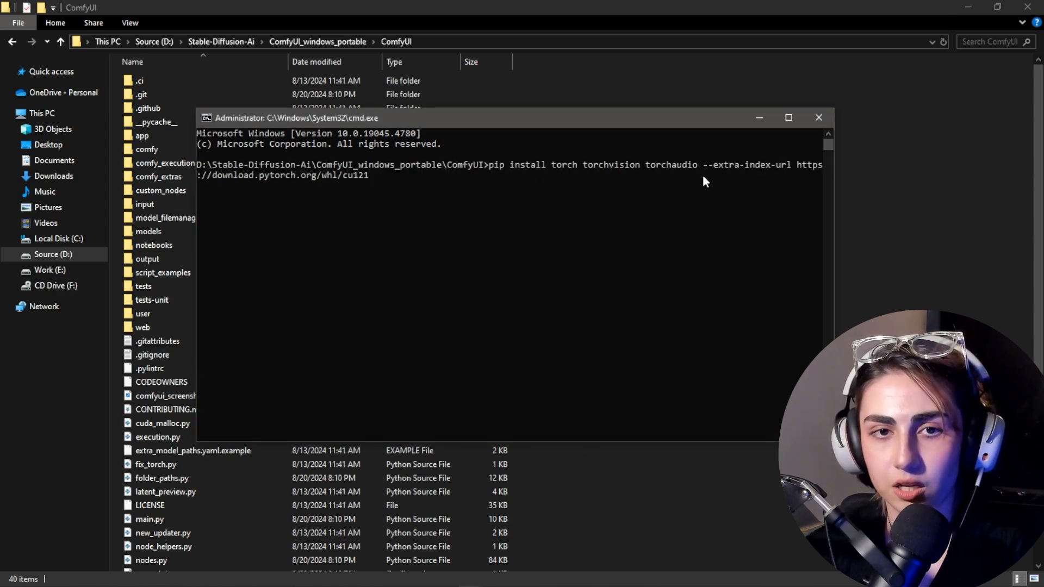
key("Return")
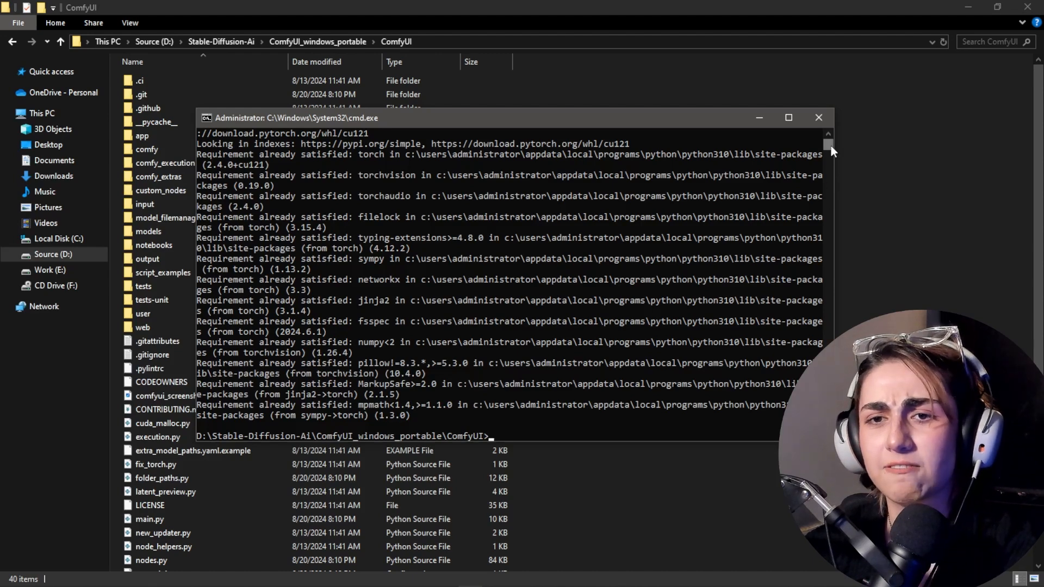
scroll(830, 145, "up", 2)
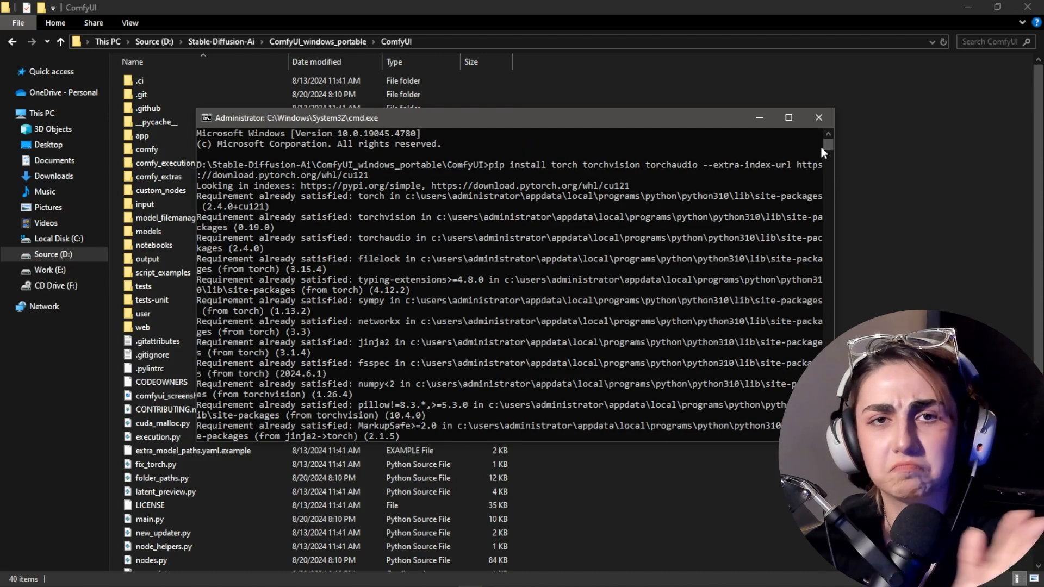
left_click(314, 175)
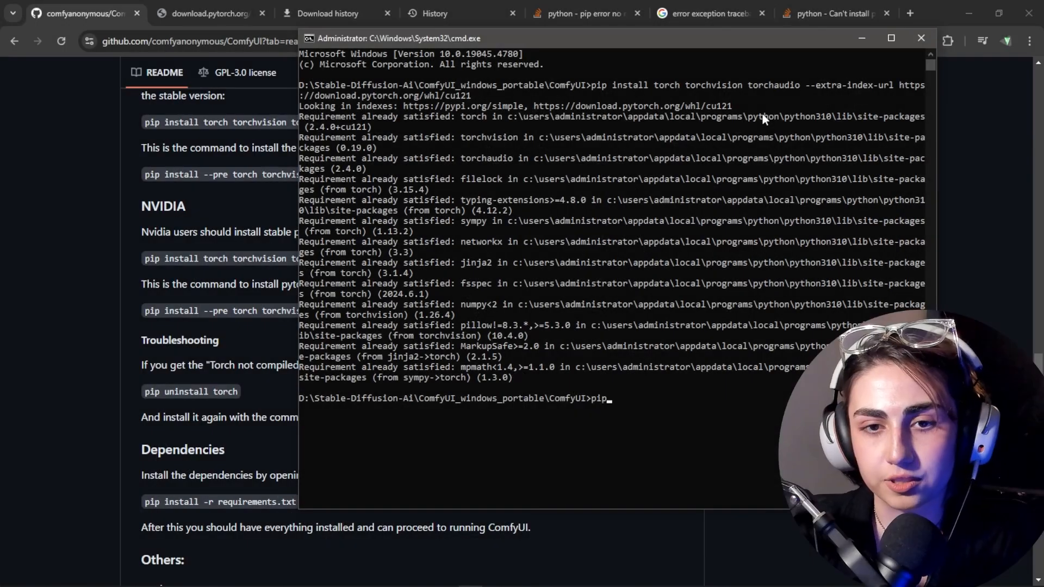
type("i")
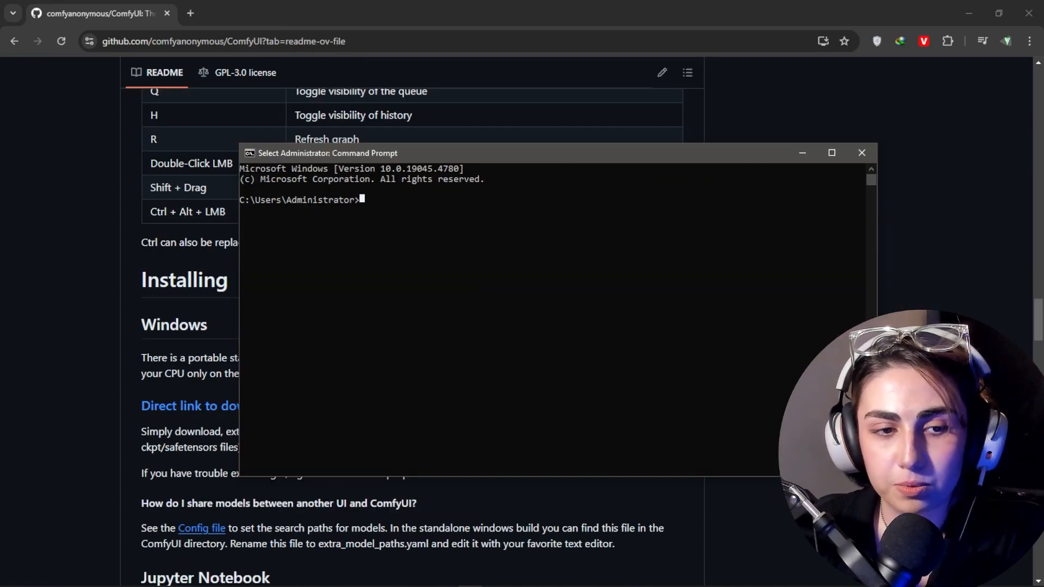
Step: Search Windows for "cmd" and run Command Prompt as administrator
left_click(35, 577)
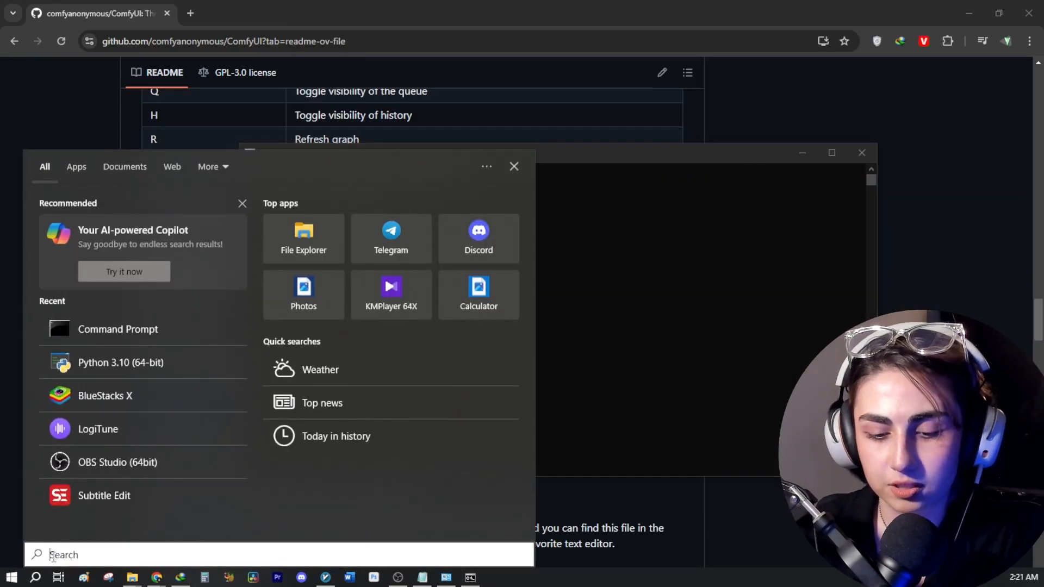
type("cmd")
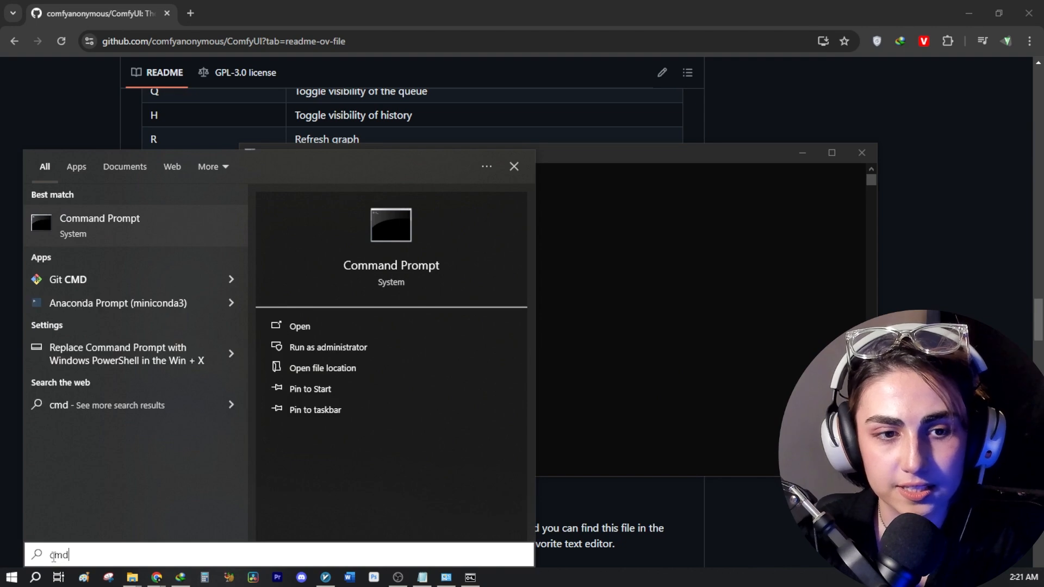
left_click(309, 345)
left_click(334, 350)
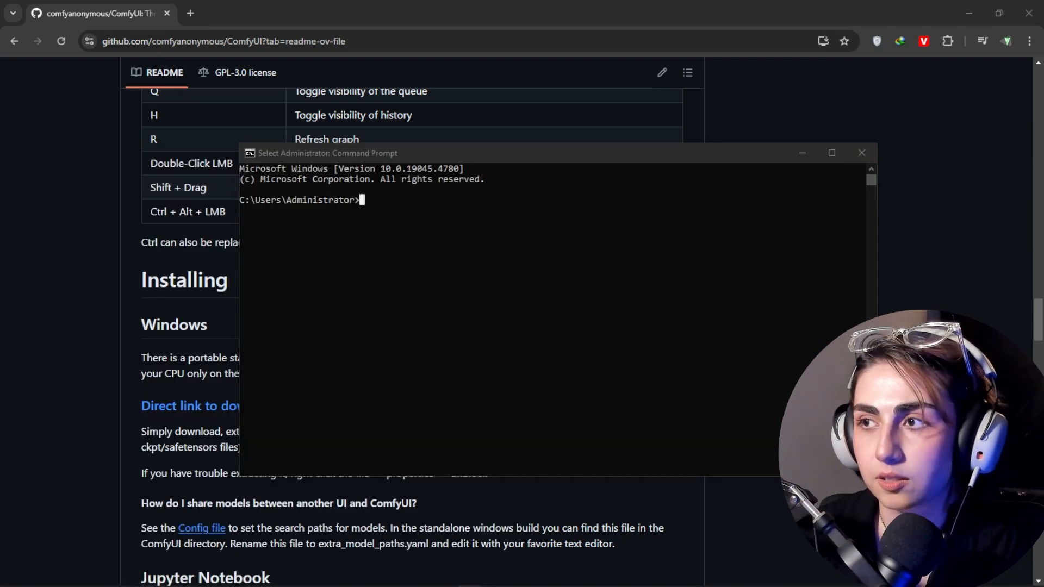
left_click(742, 214)
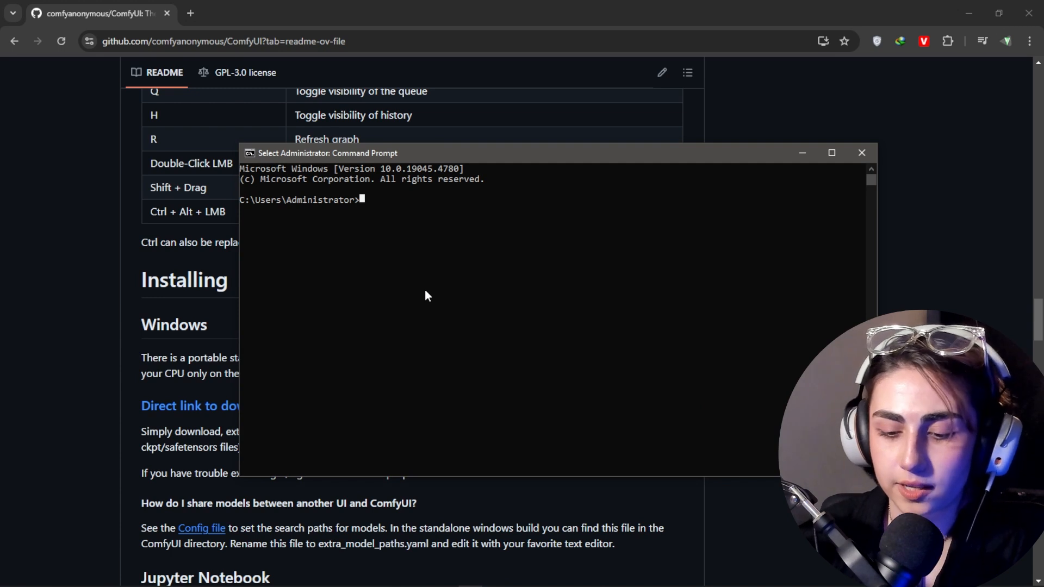
Step: Upgrade pip by running python -m pip install --upgrade pip in the administrator command prompt
type("python")
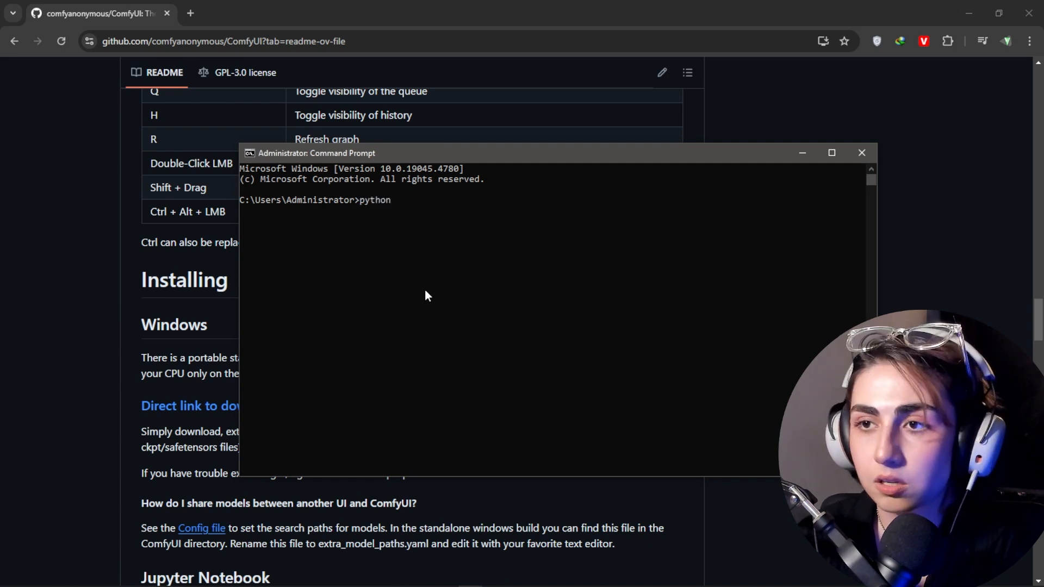
type(" -")
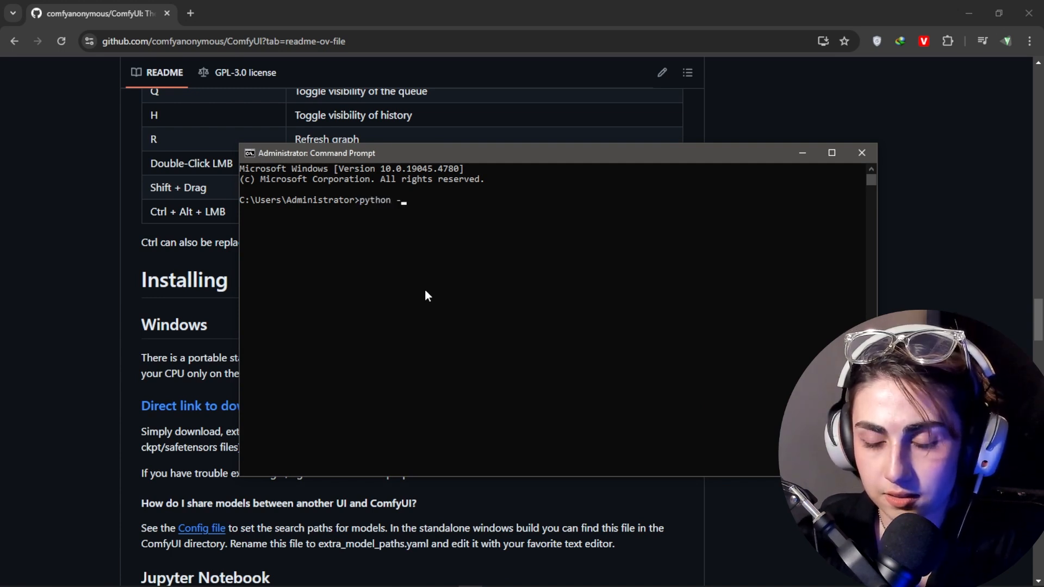
type("m pip")
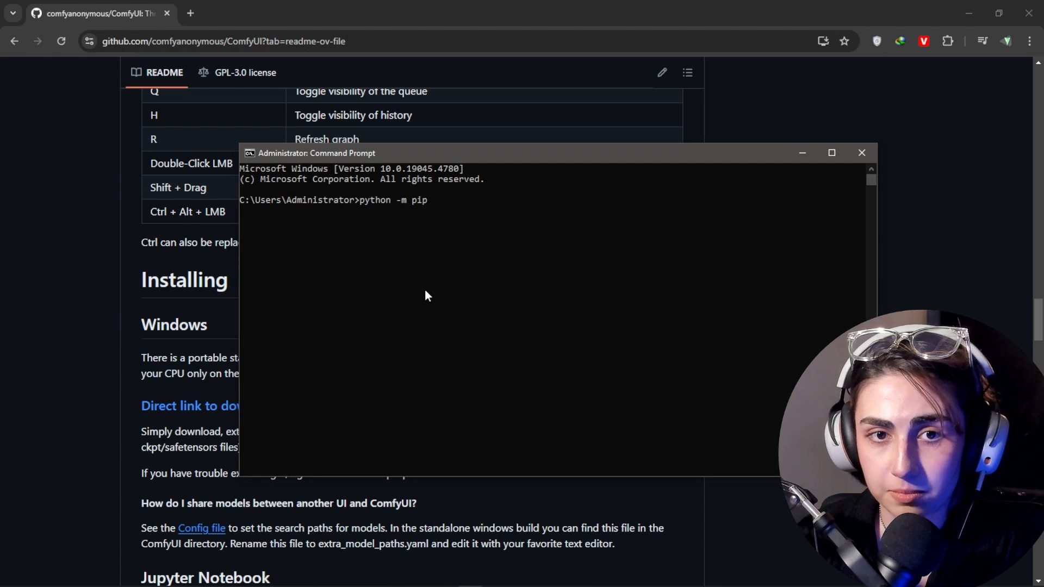
type(" install")
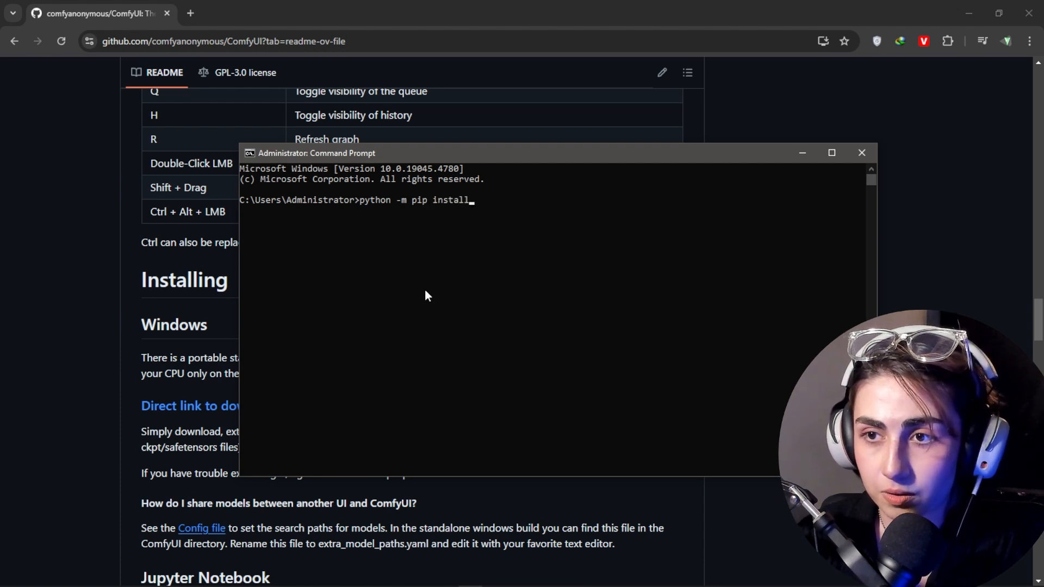
type(" --")
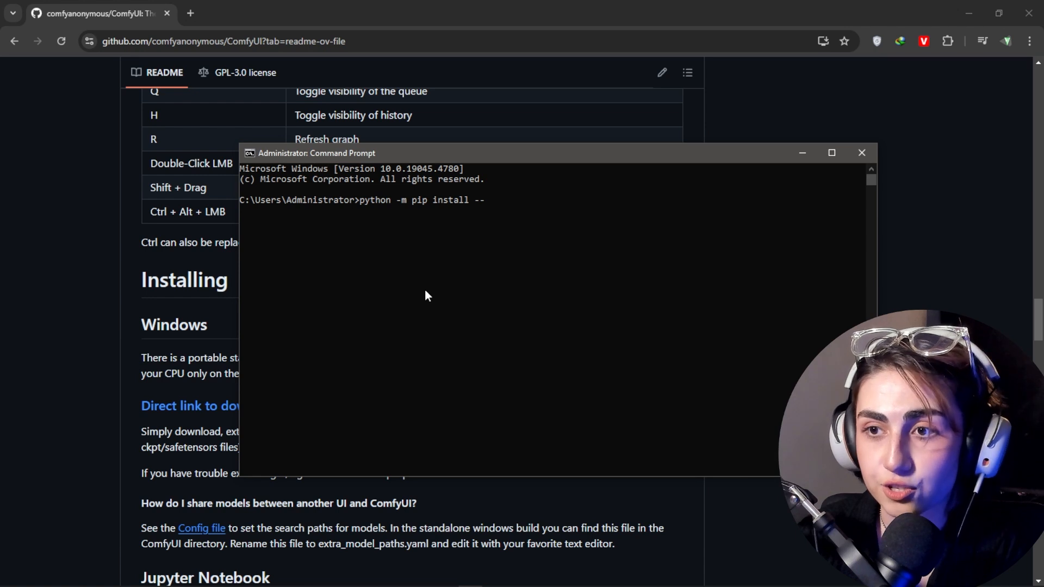
type("upgrad")
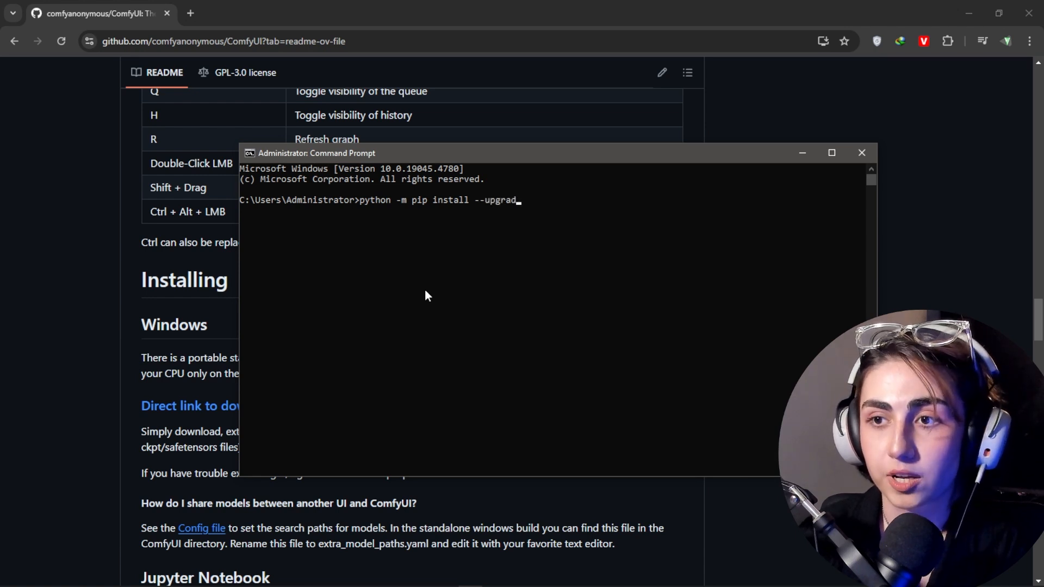
type("e pip")
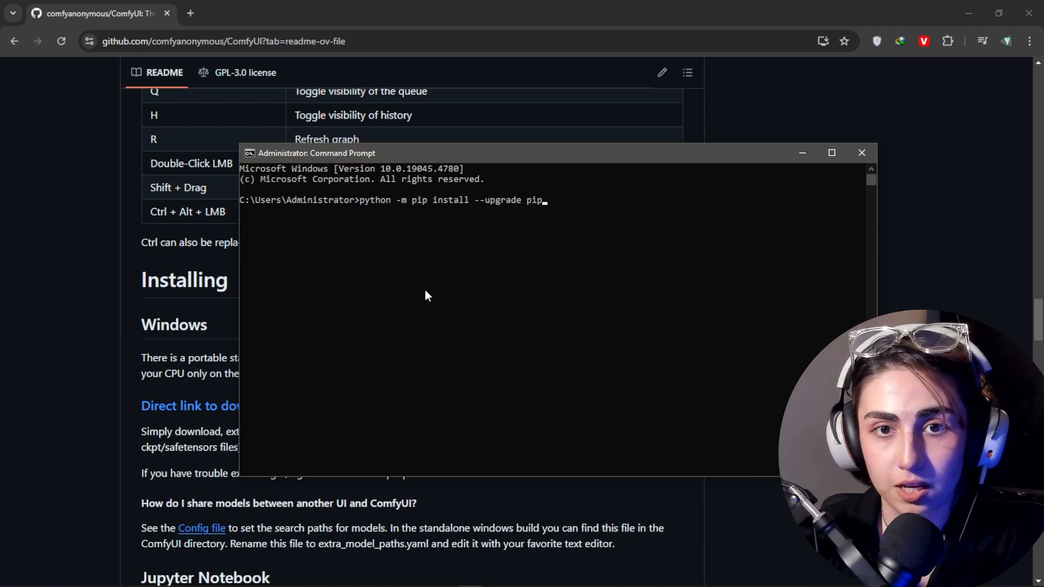
key("Return")
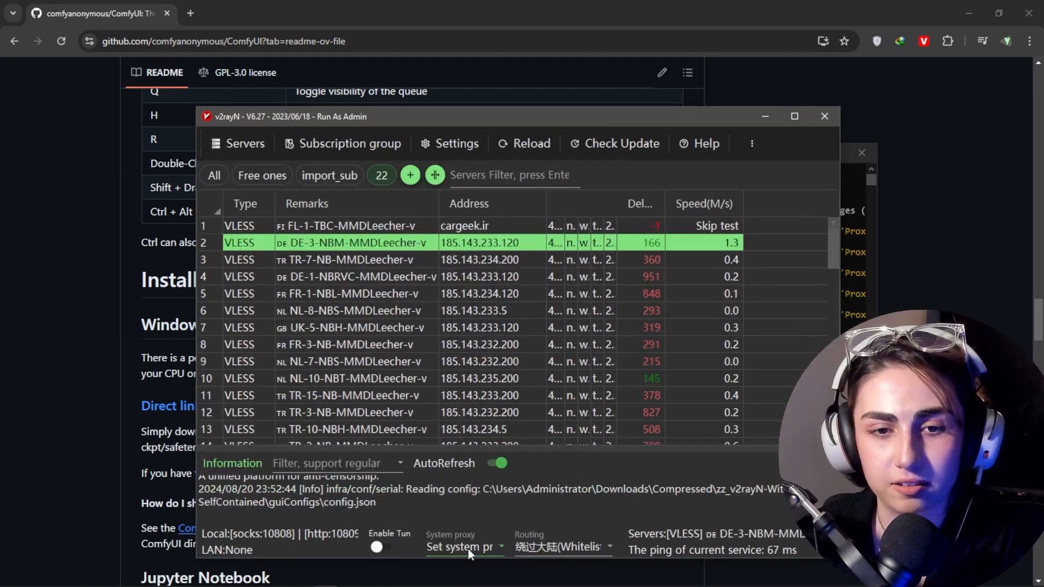
Step: Change the system proxy mode in v2rayN and rerun python -m pip install --upgrade pip in the administrator command prompt
left_click(467, 549)
left_click(469, 435)
left_click(765, 115)
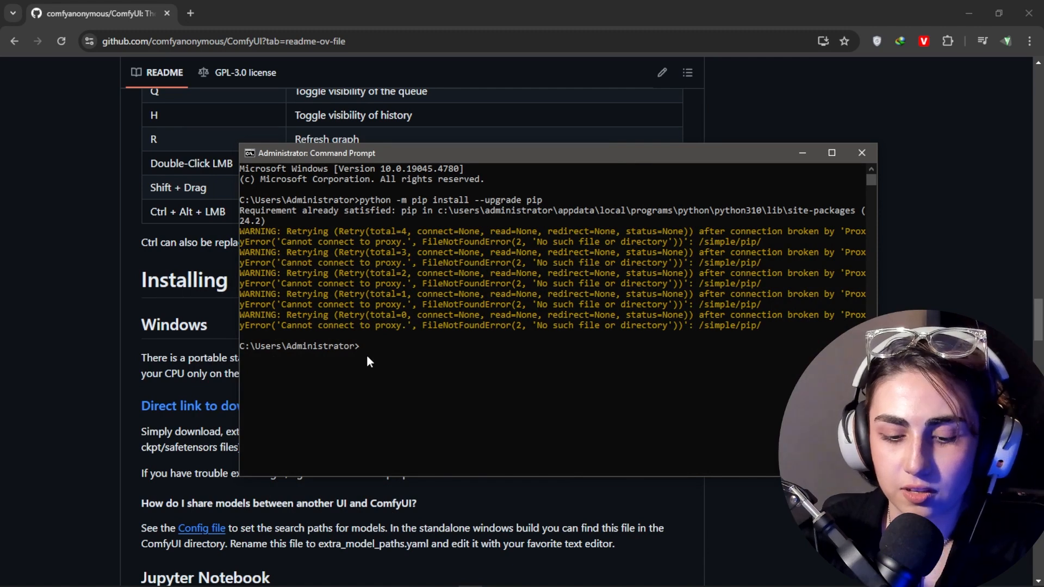
key("Up")
key("Return")
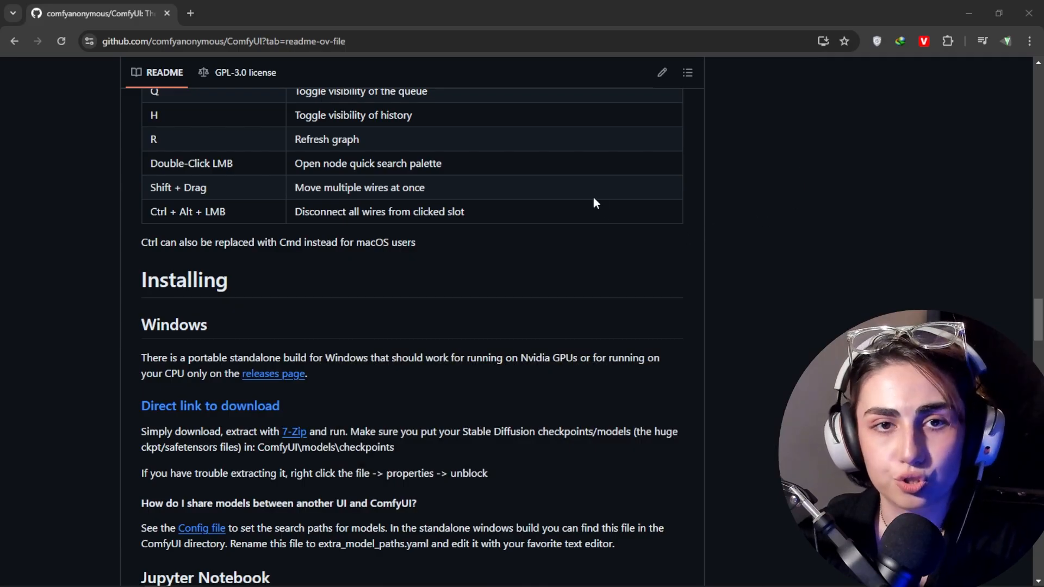
key("alt+Tab")
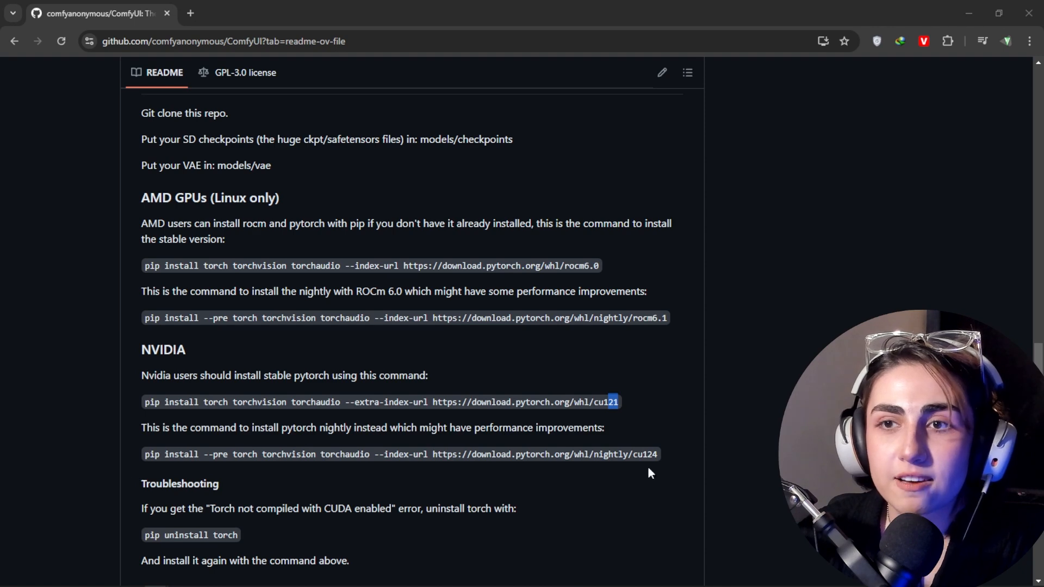
left_click_drag(433, 402, 622, 406)
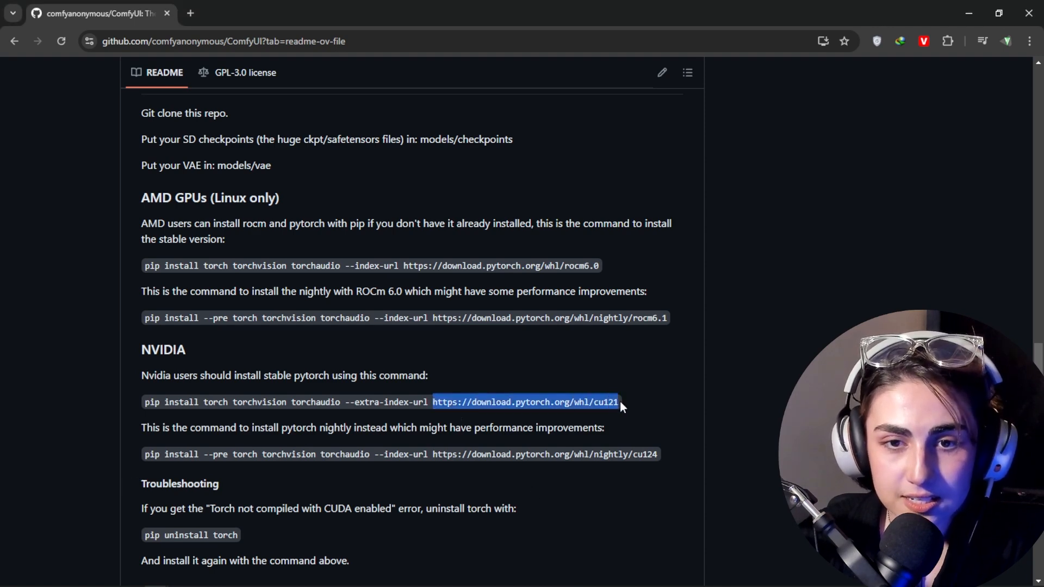
key("ctrl+t")
type("https://download.pytorch.org/whl/cu121")
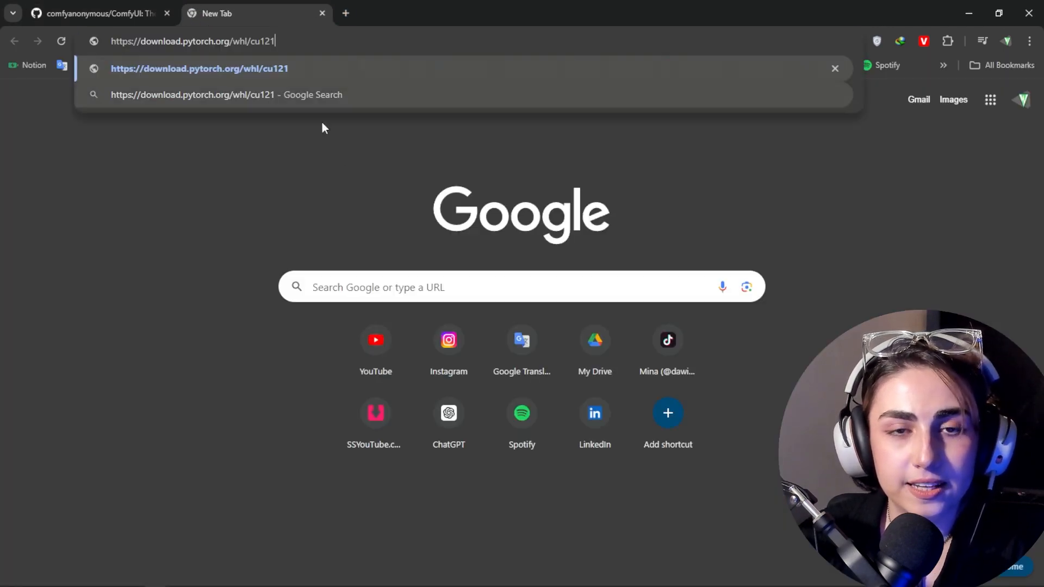
key("Return")
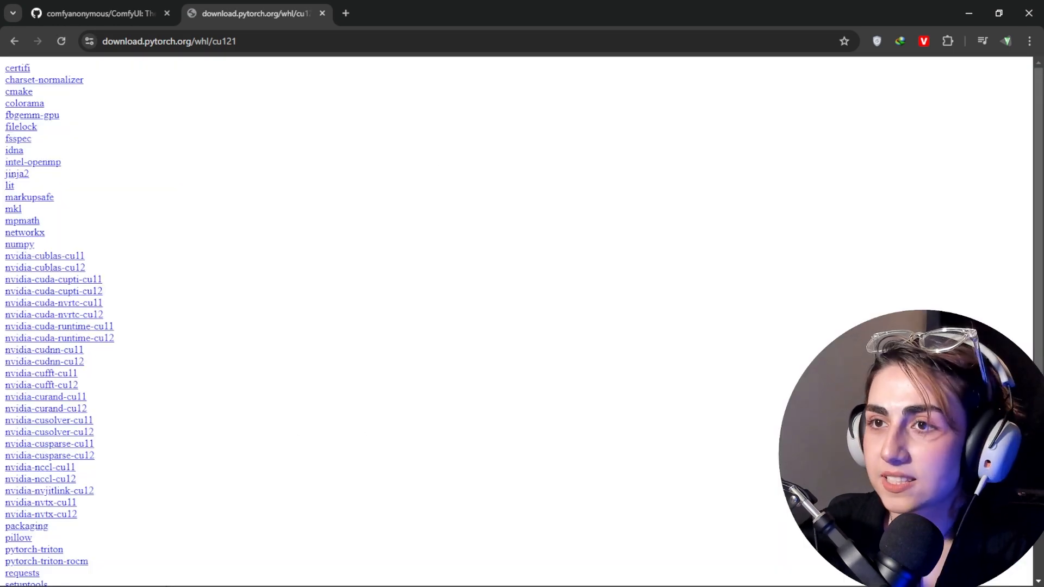
Step: Open the torch package listing and look through it for the torch 2.4.0+cu121 wheel for Windows and Python 3.10
scroll(1037, 329, "down", 3)
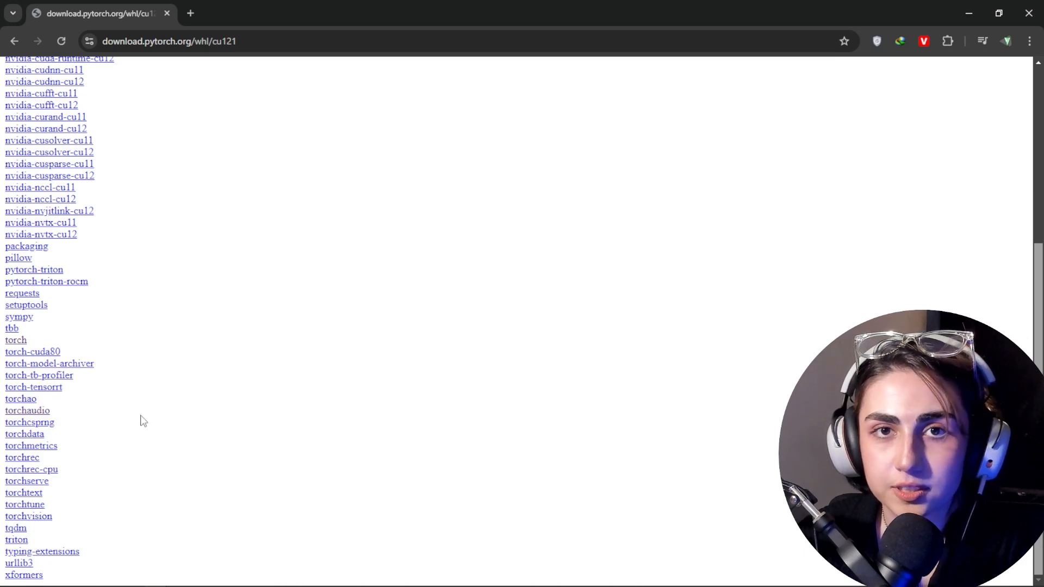
left_click(16, 341)
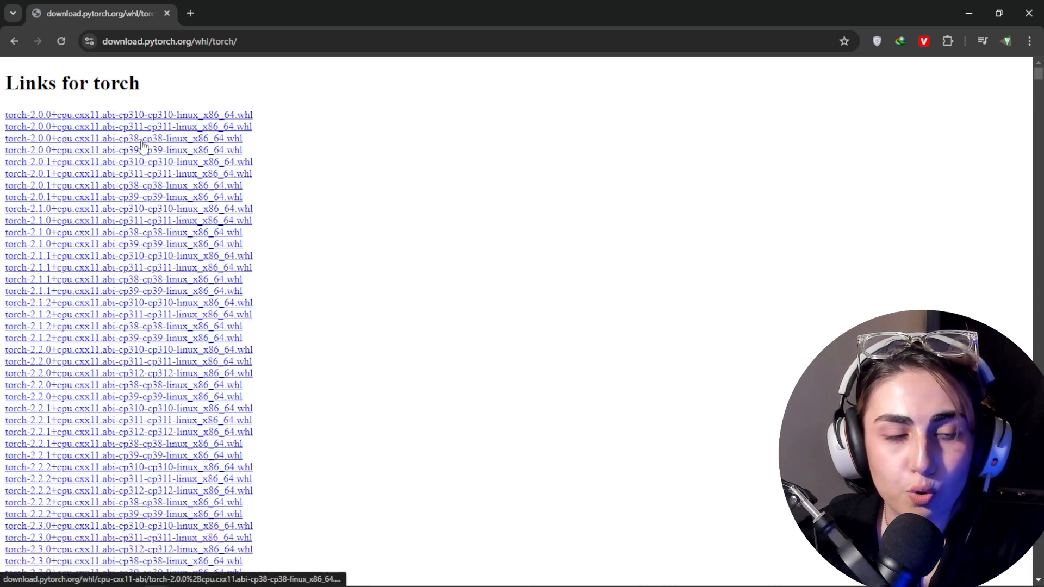
left_click_drag(1038, 75, 1040, 81)
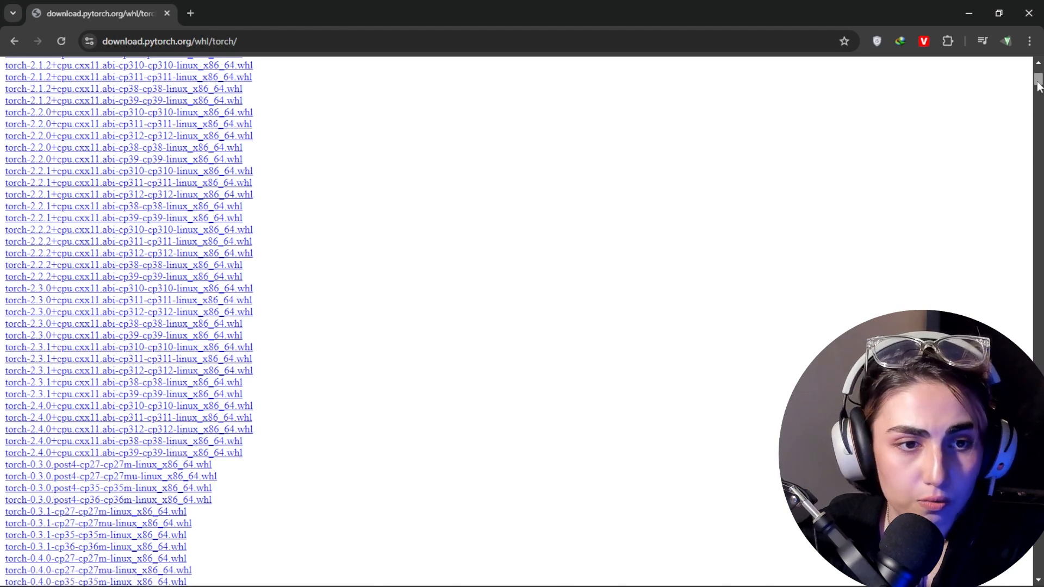
left_click_drag(1038, 86, 1036, 243)
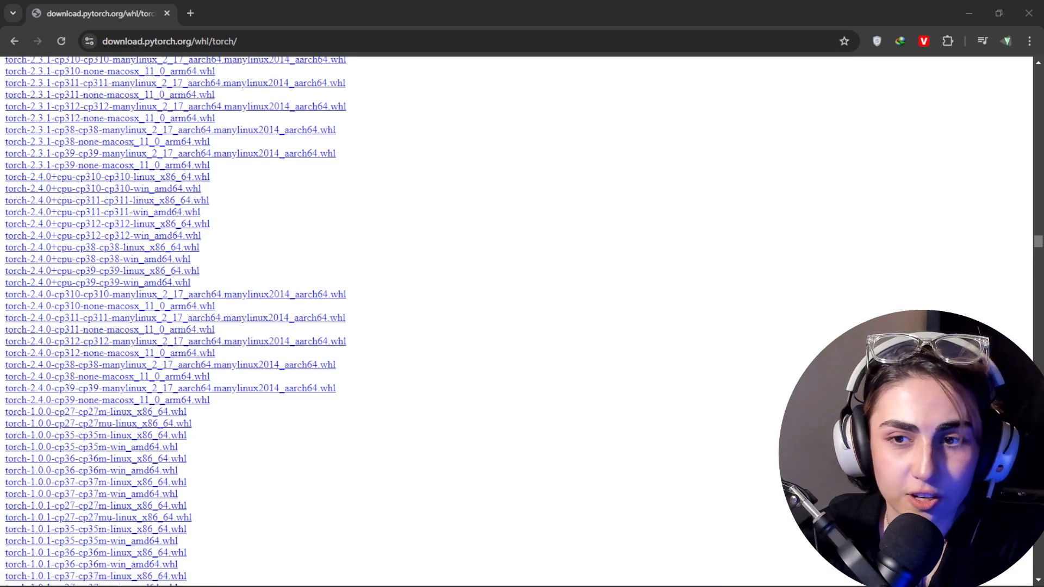
left_click_drag(1038, 245, 1035, 378)
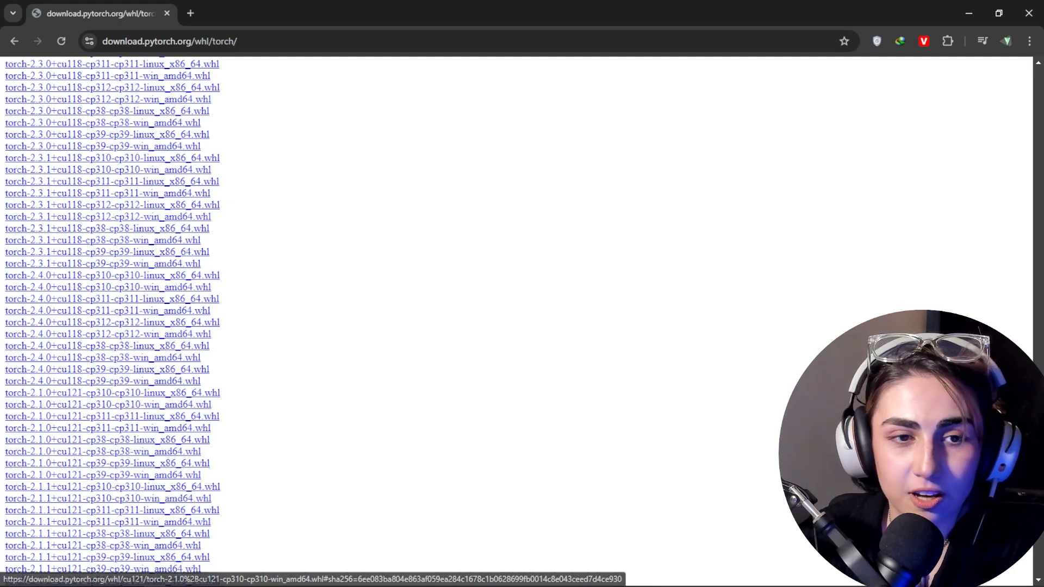
scroll(112, 321, "down", 12)
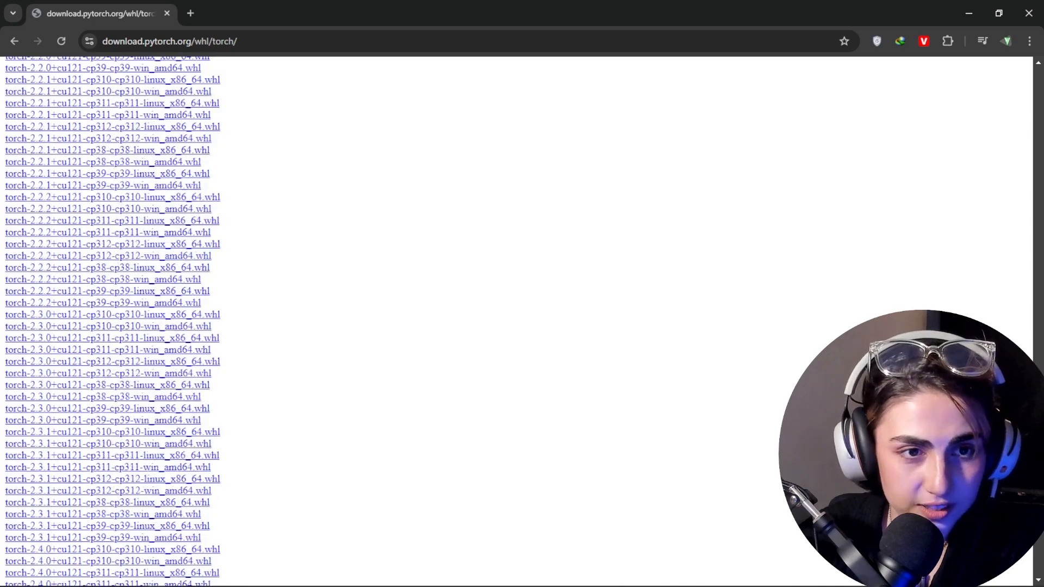
scroll(148, 321, "down", 6)
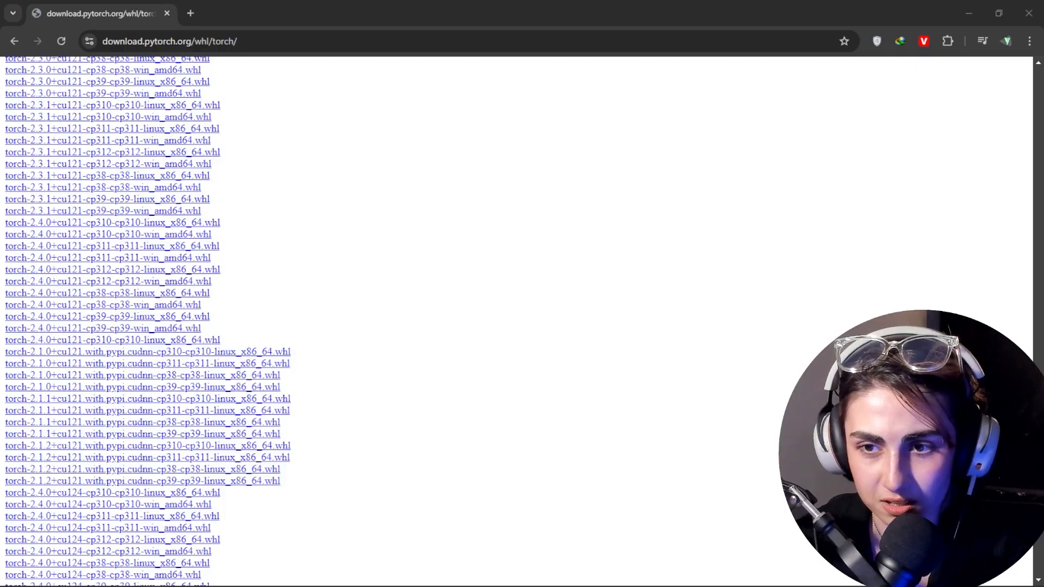
scroll(148, 321, "down", 5)
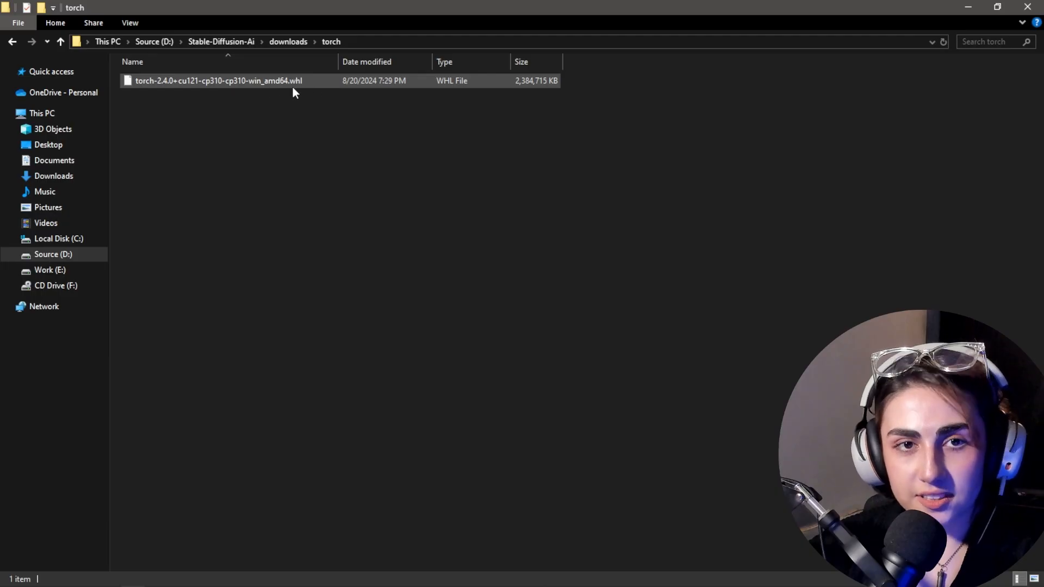
Step: Switch to File Explorer and open a command prompt in the D:\Stable-Diffusion-Ai\downloads\torch folder
mouse_move(297, 87)
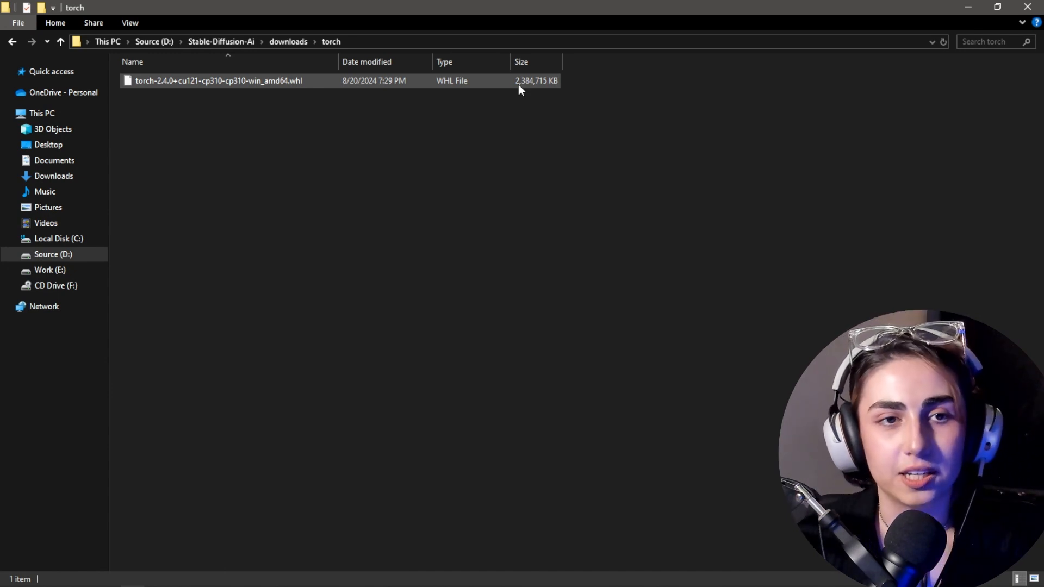
left_click(384, 42)
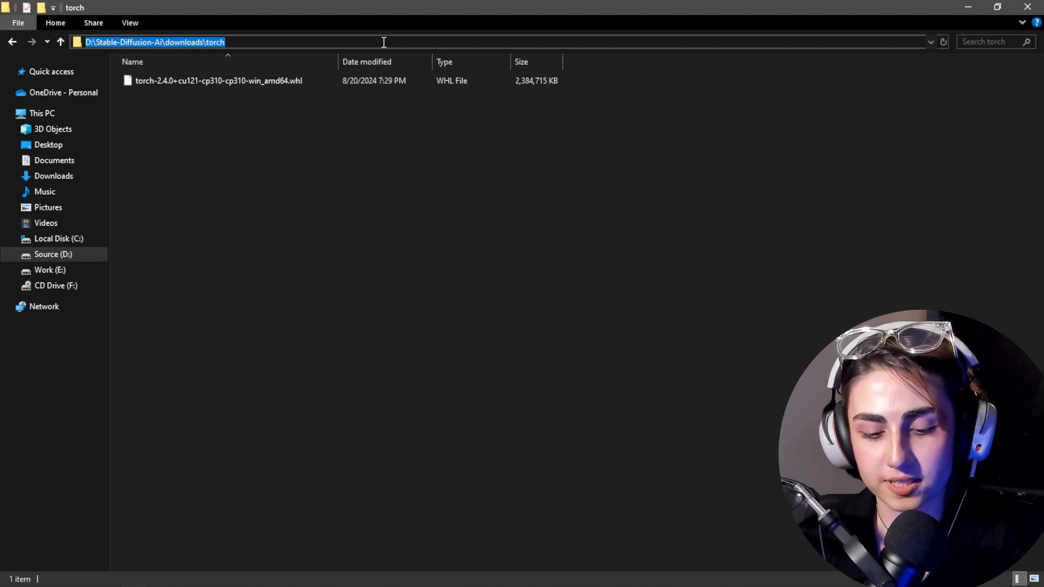
type("cmd")
key("Return")
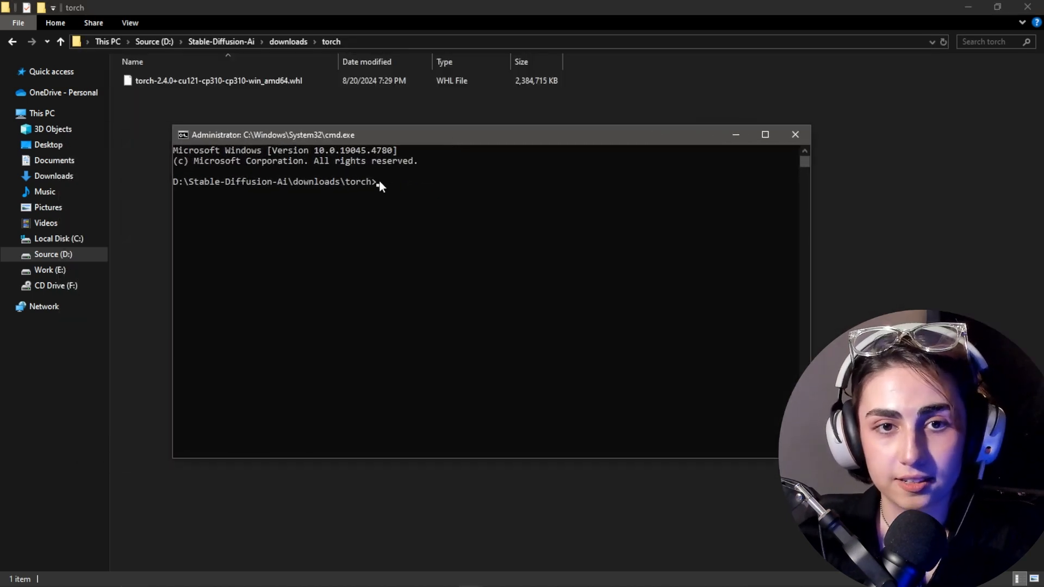
left_click(379, 182)
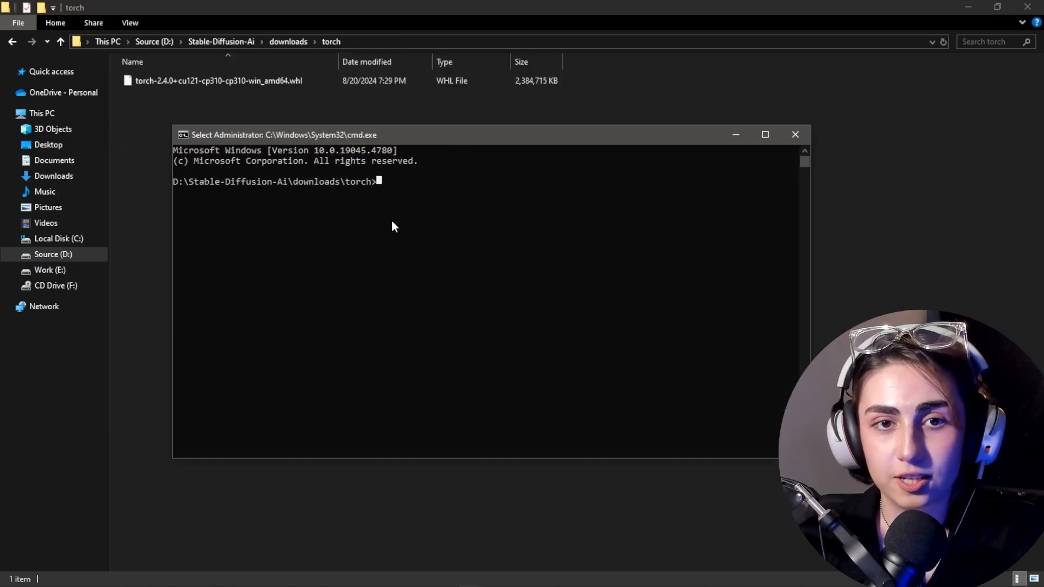
Step: Run pip install torch-2.4.0+cu121-cp310-cp310-win_amd64.whl, reusing the downloaded file's copied name, and close the command prompt
type("pi")
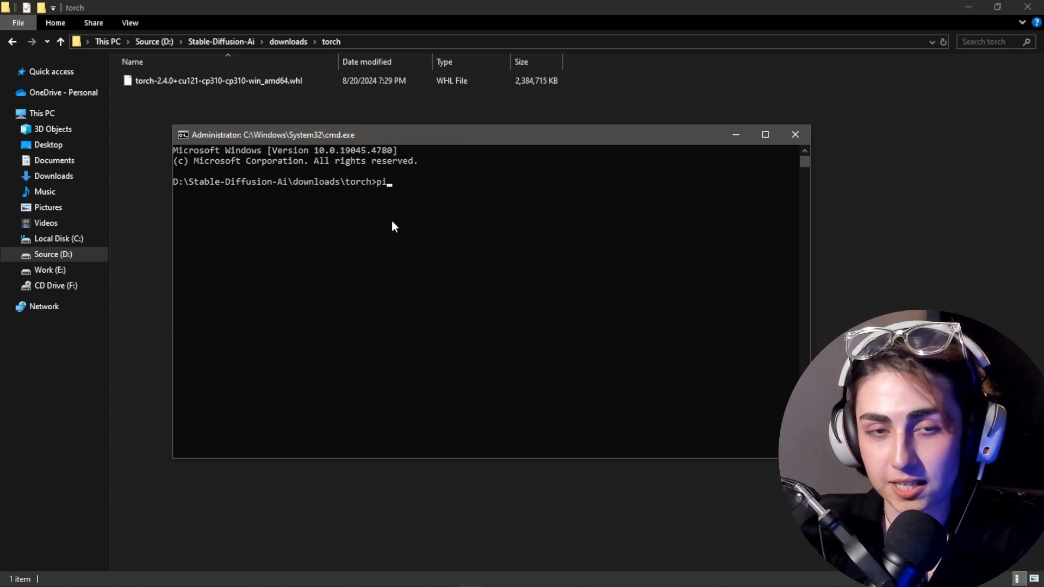
type("p install")
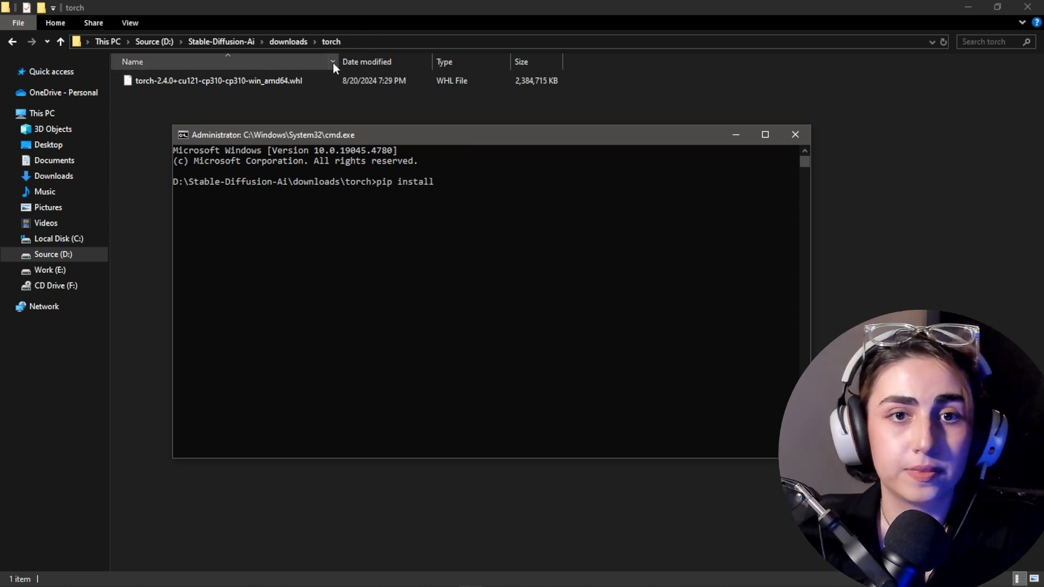
left_click(280, 84)
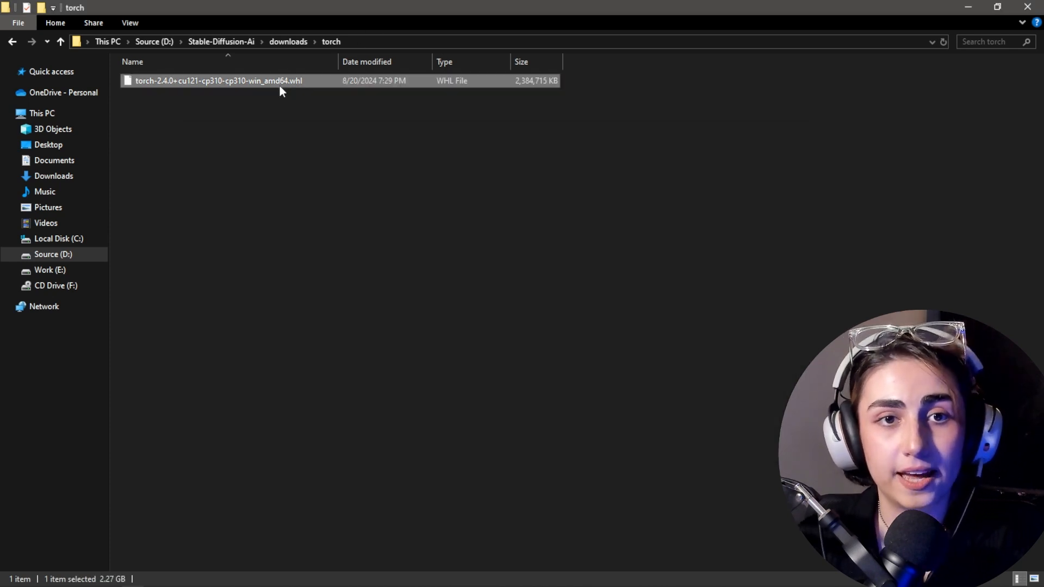
key("F2")
key("ctrl+c")
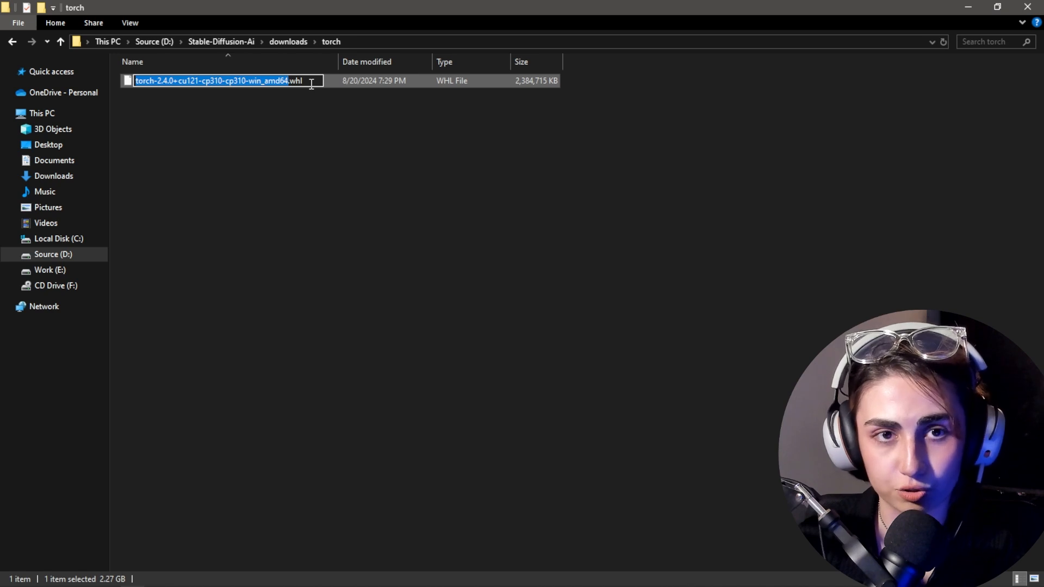
key("alt+Tab")
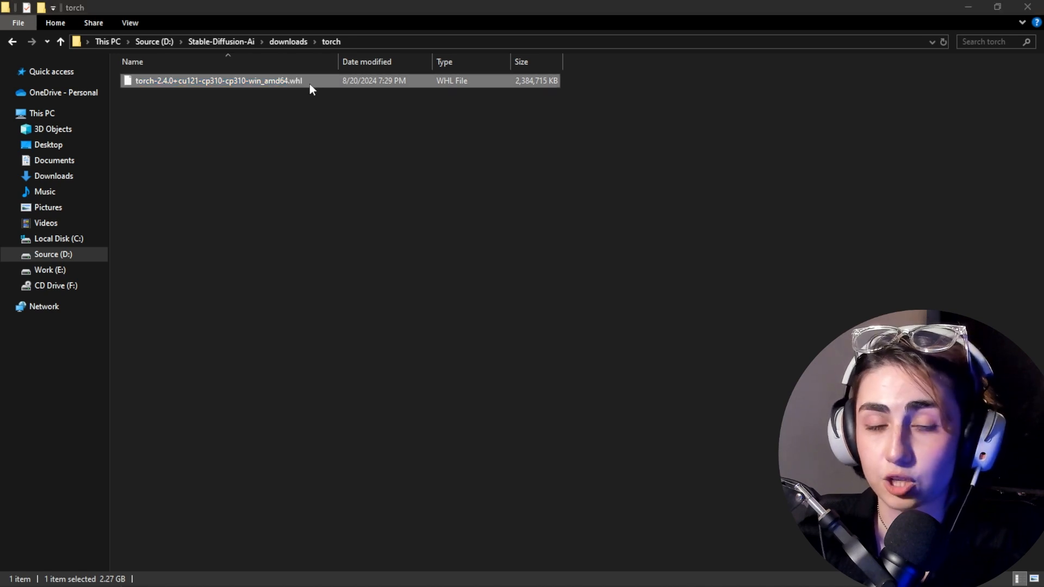
left_click(288, 126)
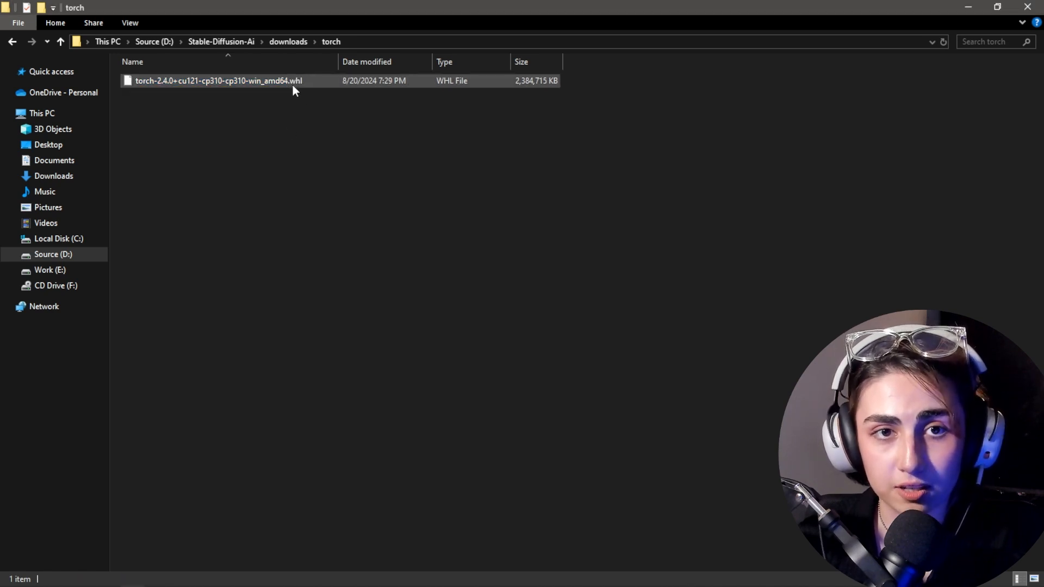
key("alt+Tab")
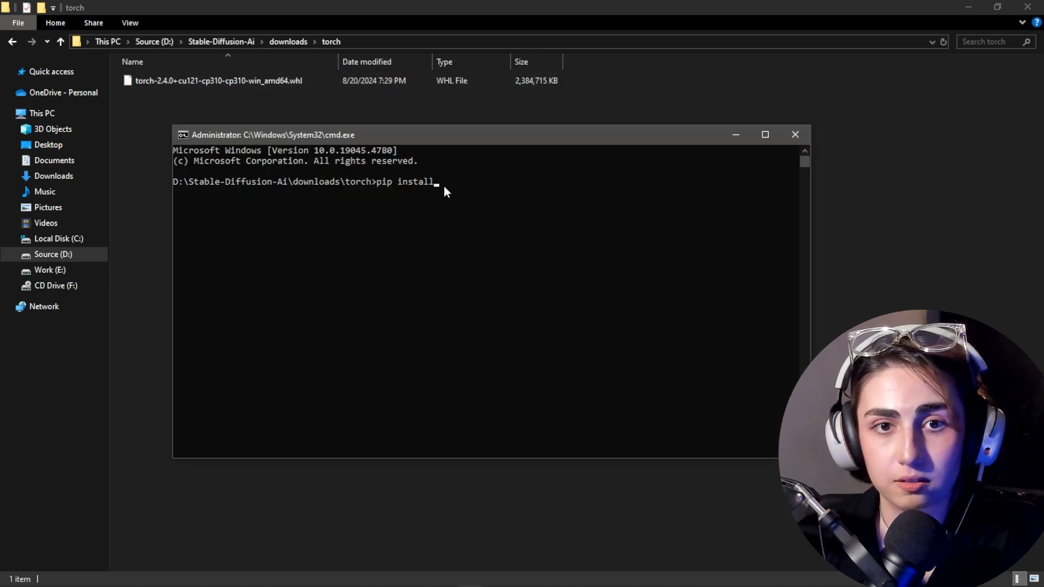
left_click(437, 182)
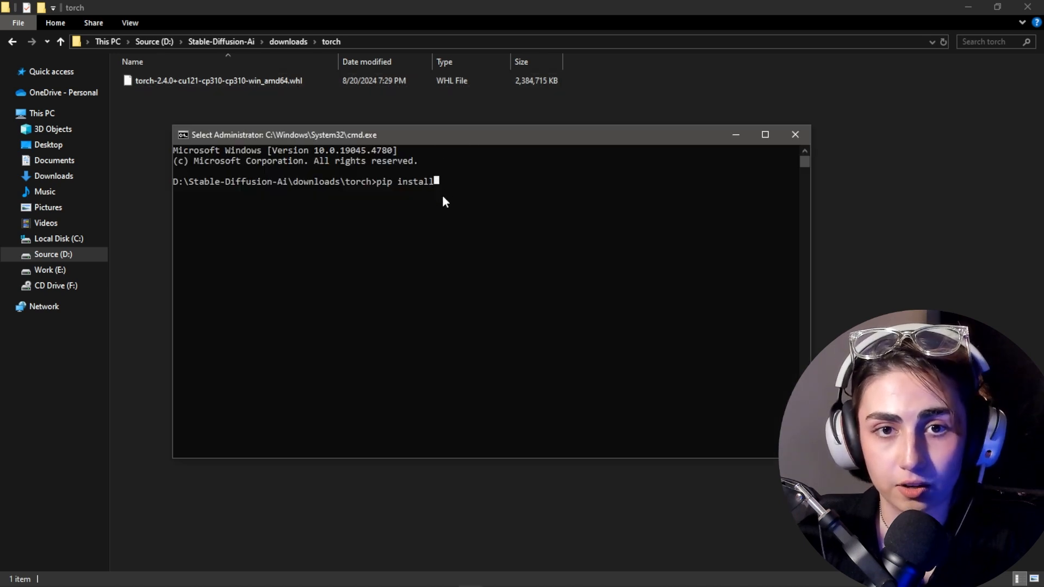
key("ctrl+v")
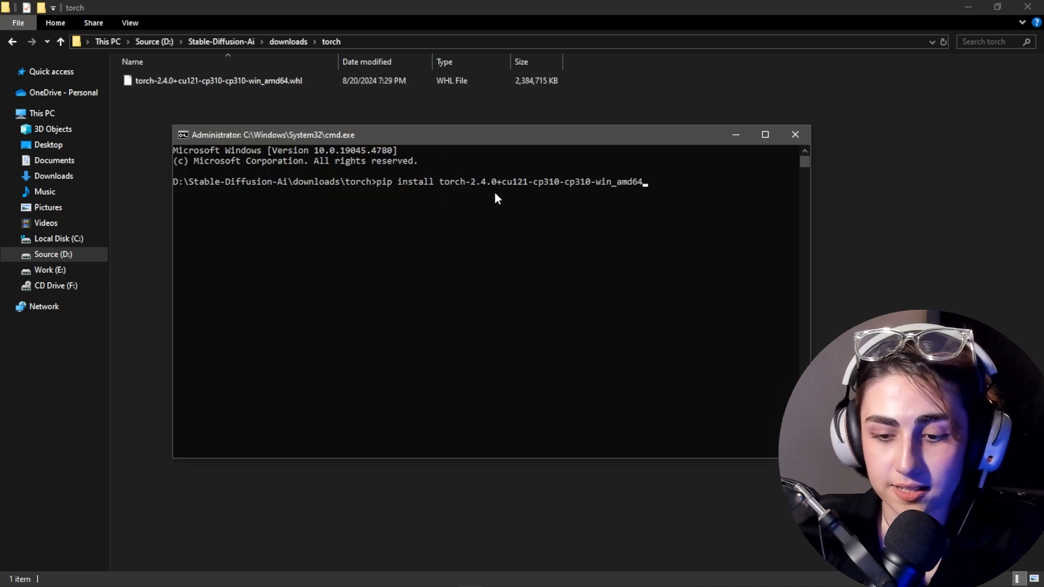
type(".")
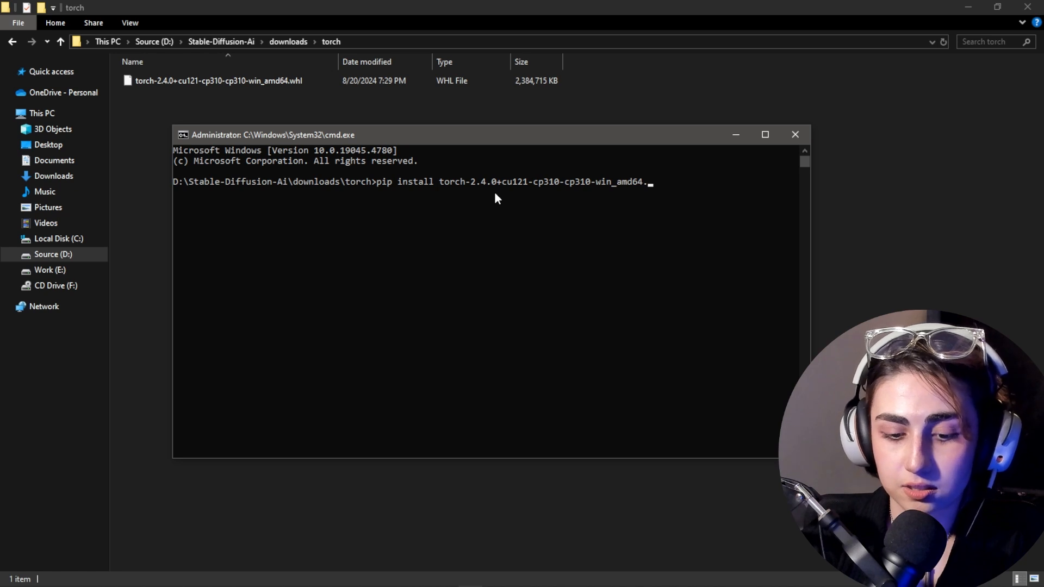
type("whl")
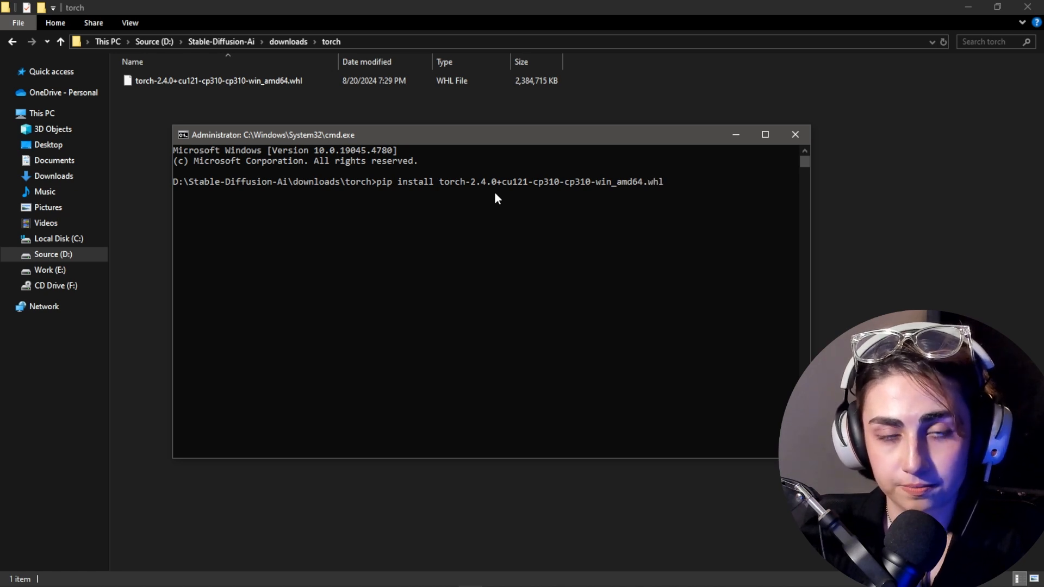
key("Return")
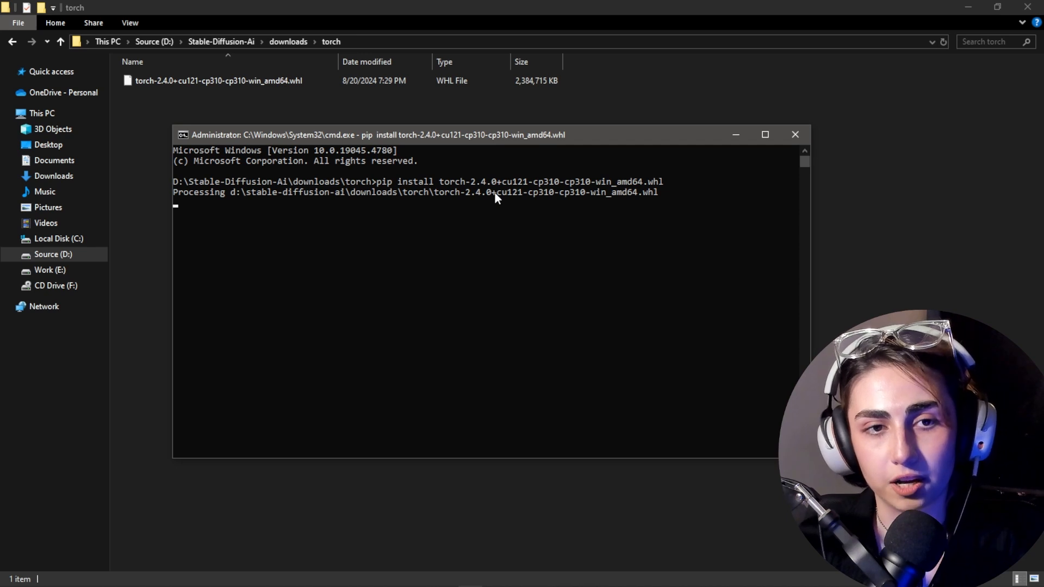
left_click(787, 135)
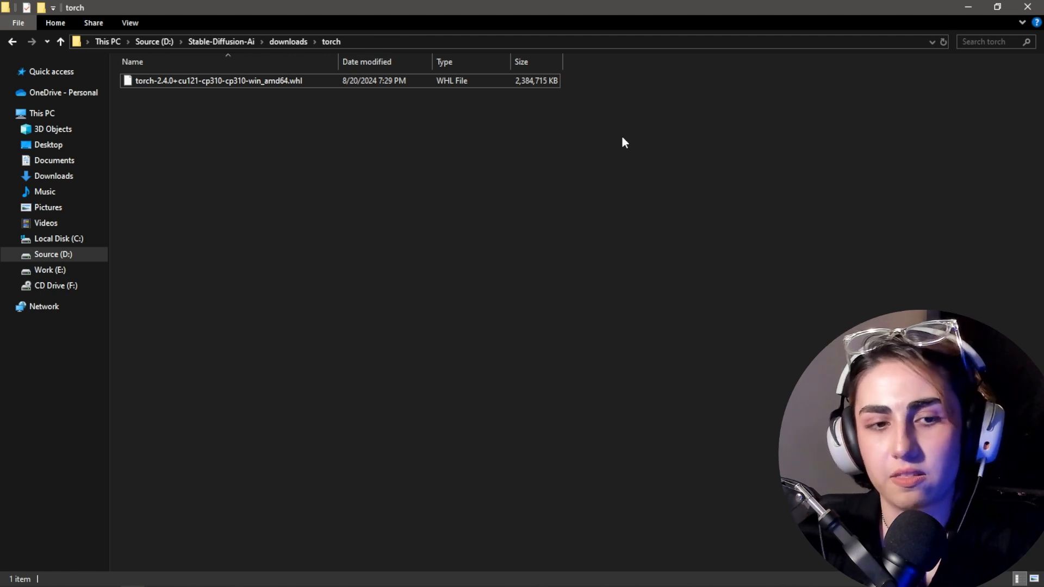
Step: Return to the ComfyUI README in the browser and review its NVIDIA, Troubleshooting and Dependencies instructions
key("alt+Tab")
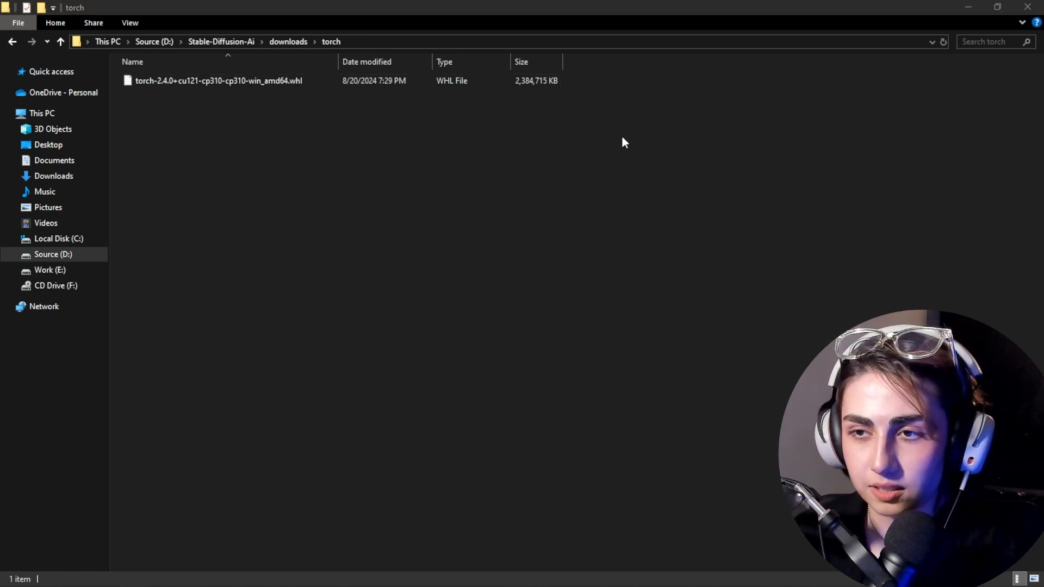
left_click(787, 218)
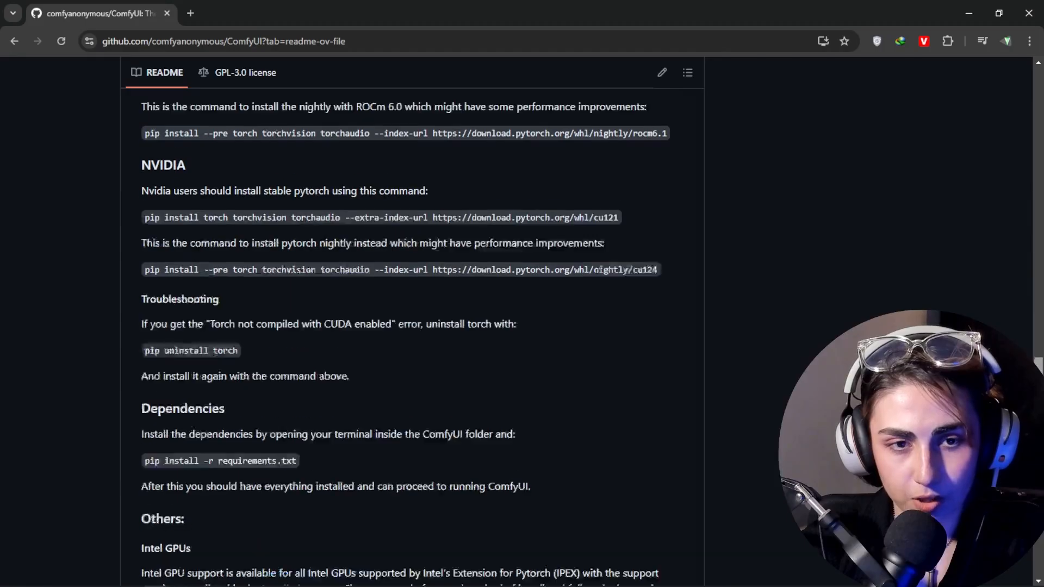
scroll(408, 326, "down", 5)
scroll(408, 337, "up", 2)
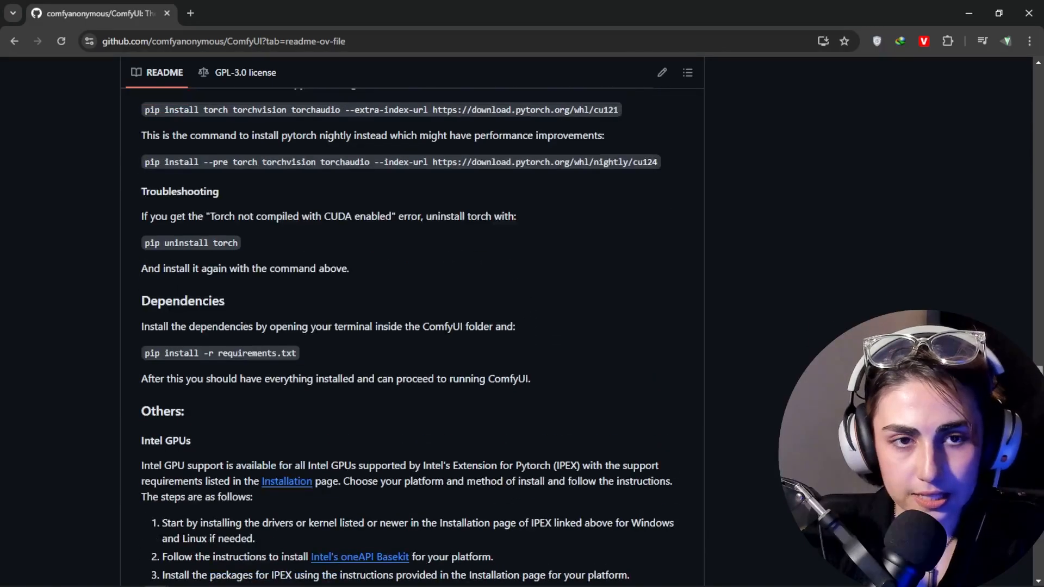
scroll(407, 326, "up", 1)
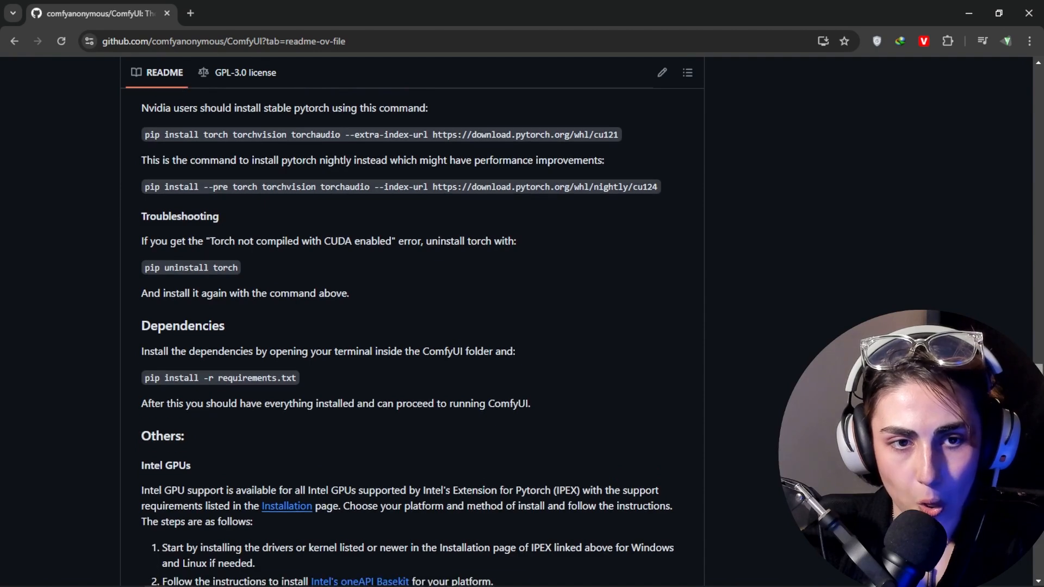
Step: Copy the pip install -r requirements.txt command from the README's Dependencies section and switch to File Explorer
left_click_drag(187, 217, 219, 217)
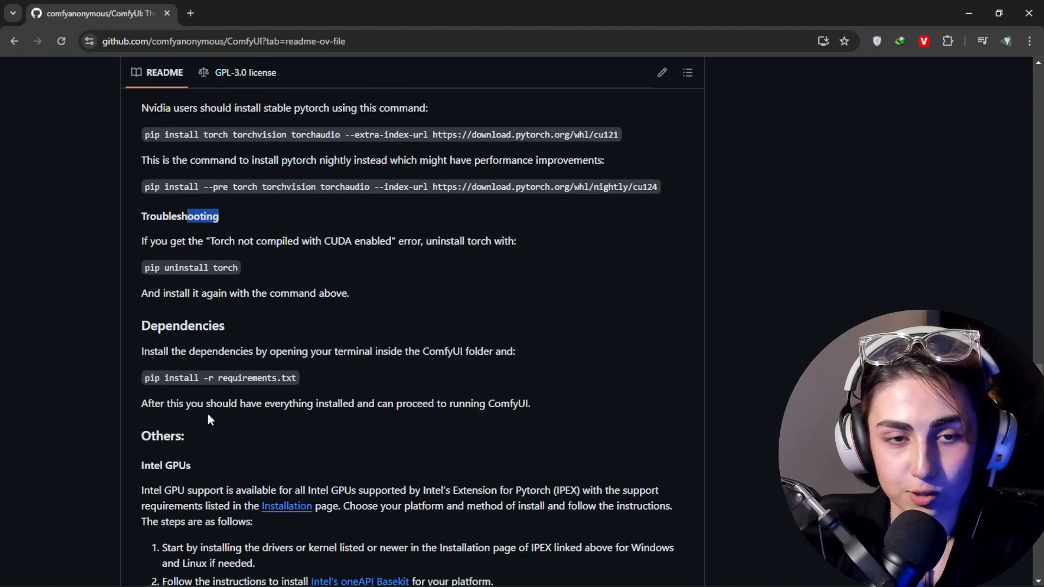
left_click(118, 332)
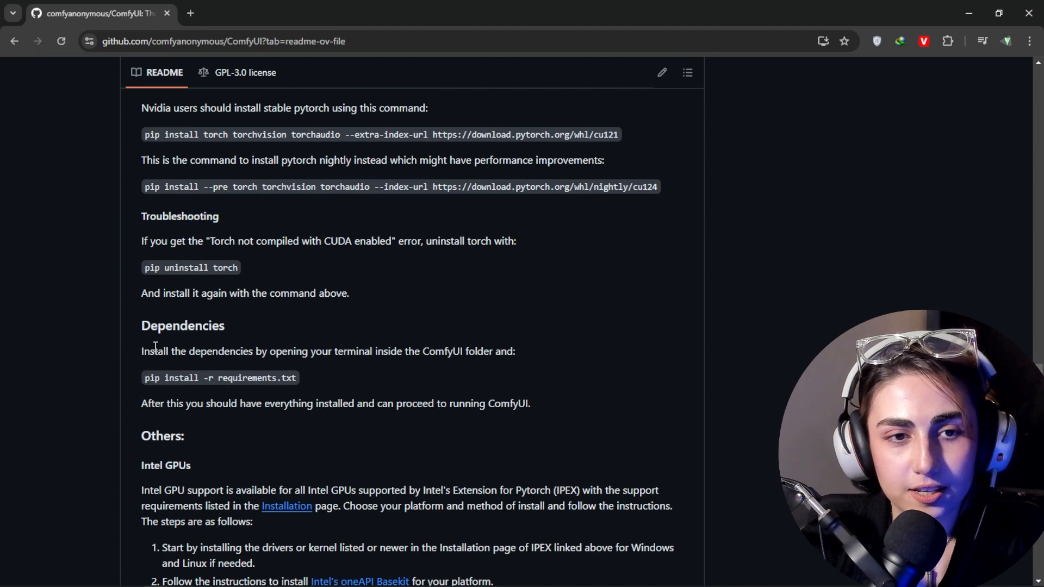
left_click_drag(146, 382, 297, 387)
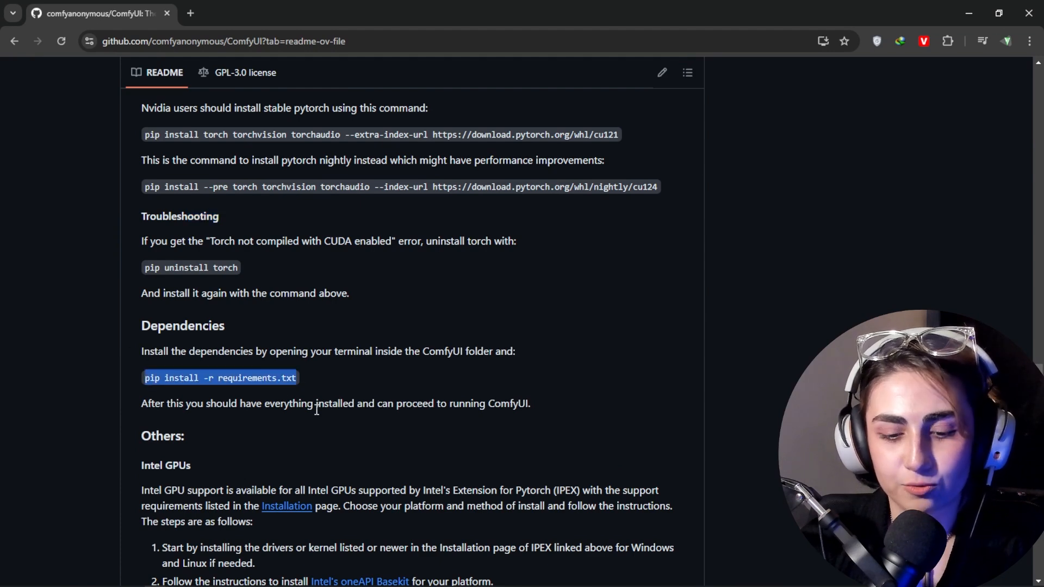
key("alt+Tab")
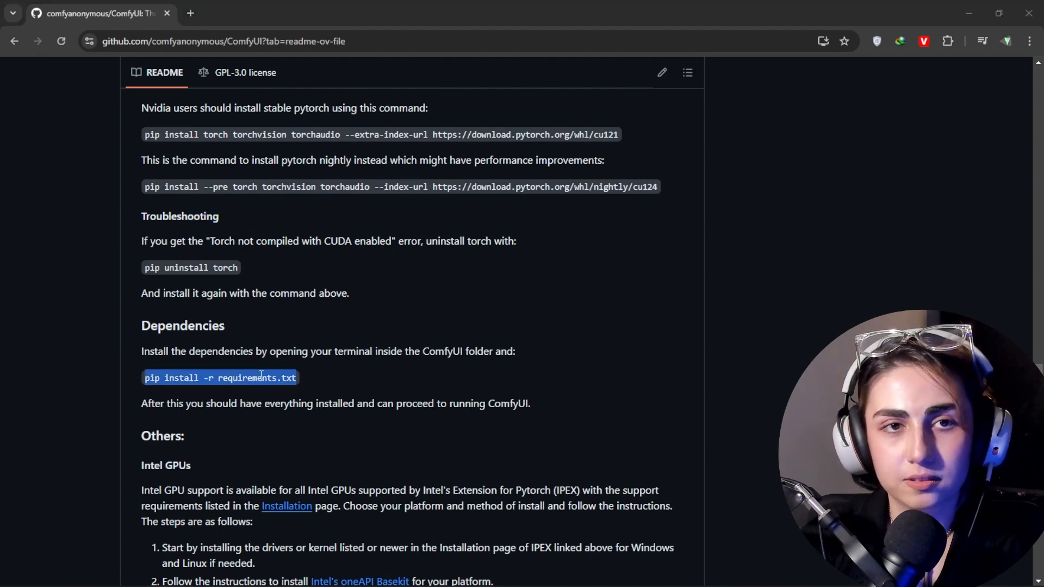
key("alt+Tab")
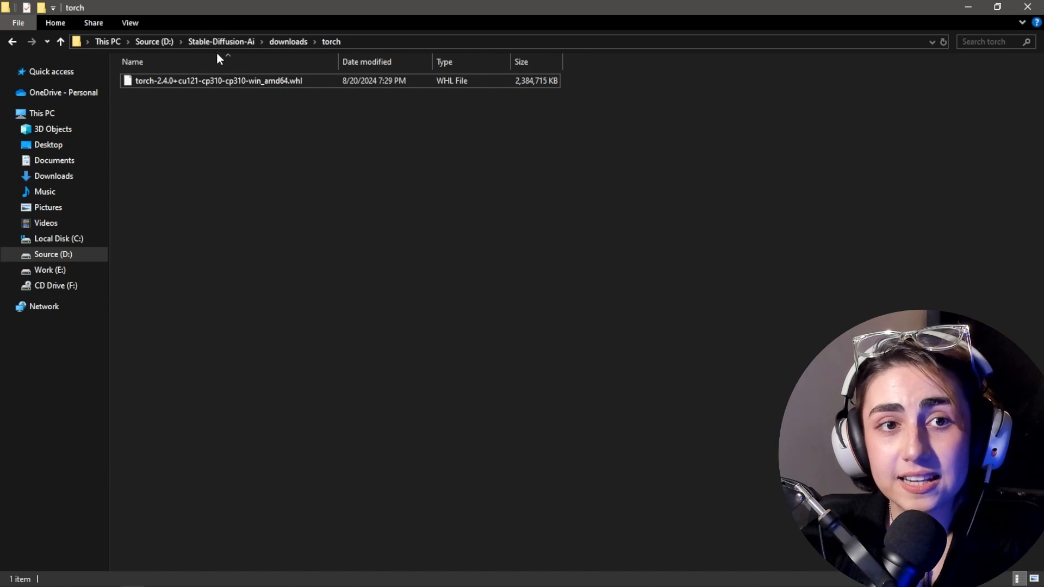
Step: Open a command prompt in the D:\Stable-Diffusion-Ai\ComfyUI_windows_portable\ComfyUI folder
left_click(234, 39)
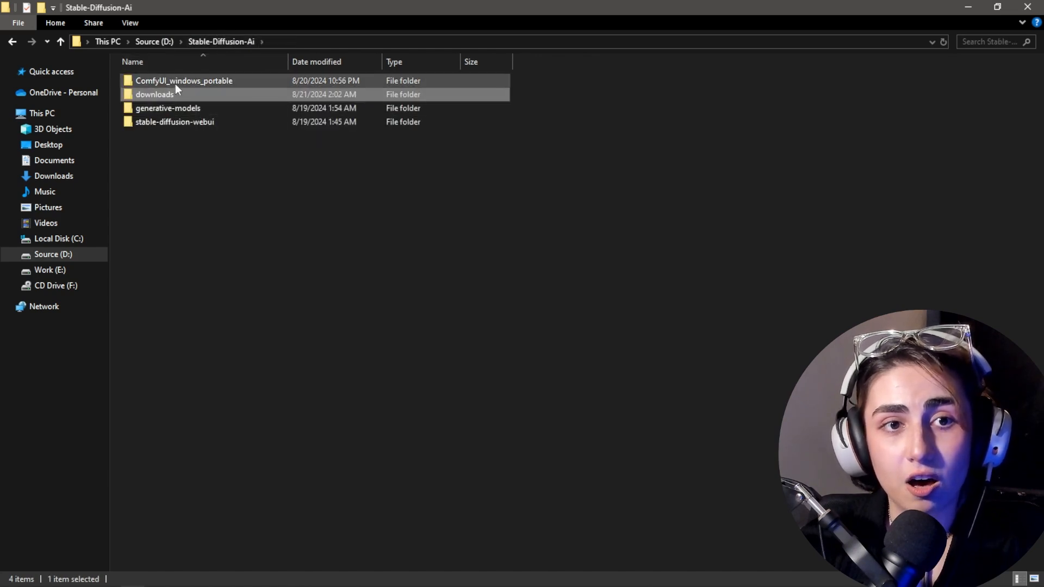
double_click(175, 83)
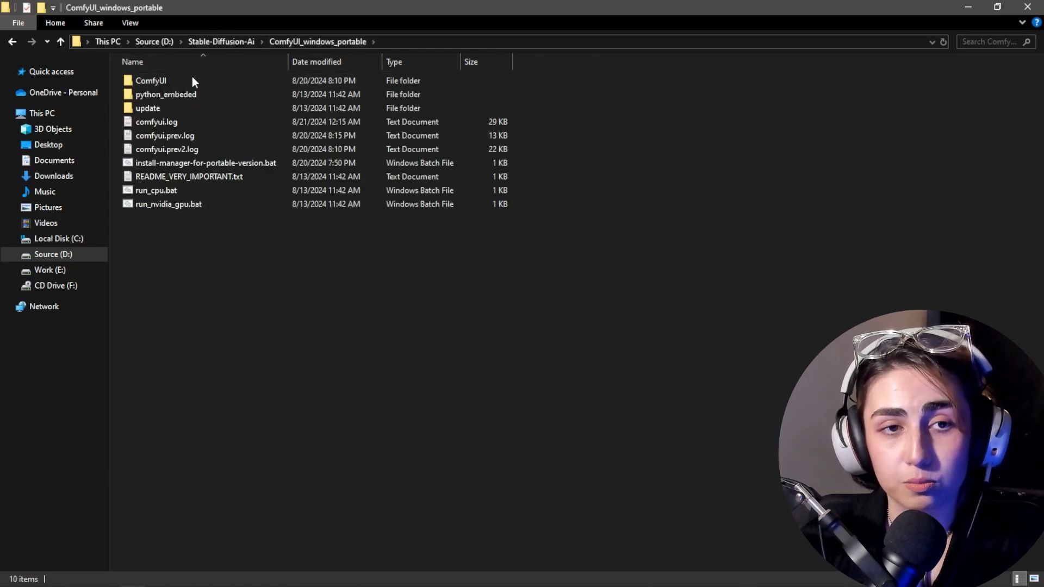
left_click(175, 81)
double_click(175, 80)
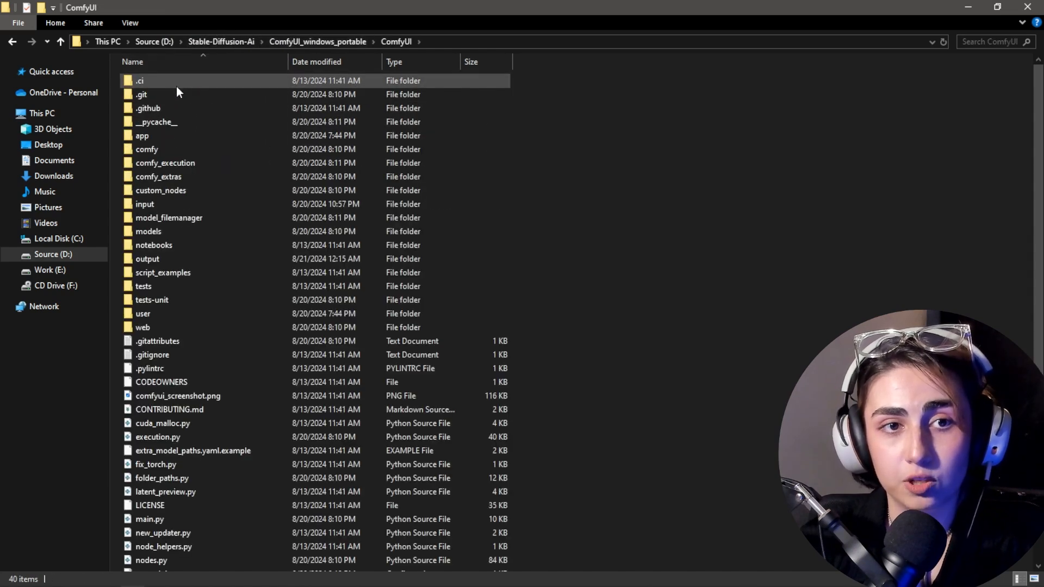
left_click(433, 36)
type("cmd.exe")
key("Return")
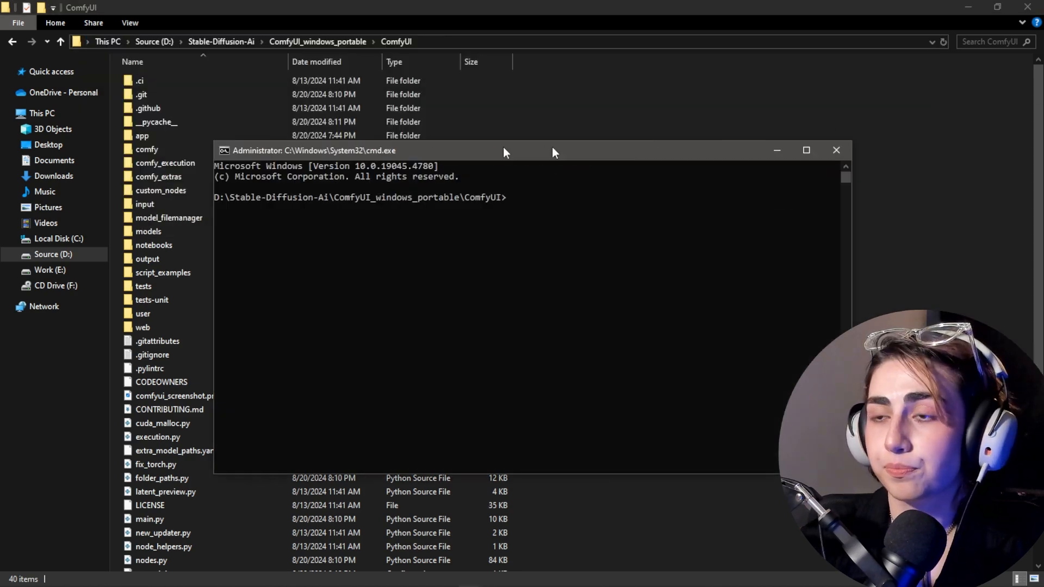
Step: Run the copied pip install -r requirements.txt command in the ComfyUI folder, and close the command prompt and File Explorer window
left_click_drag(553, 149, 494, 145)
left_click(447, 195)
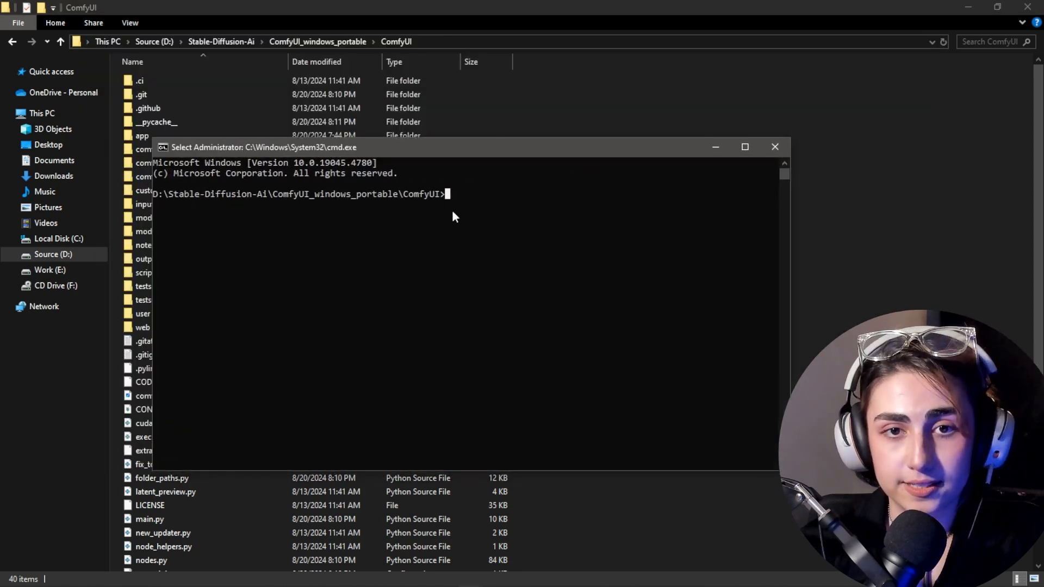
type("pip install -r requirements.txt")
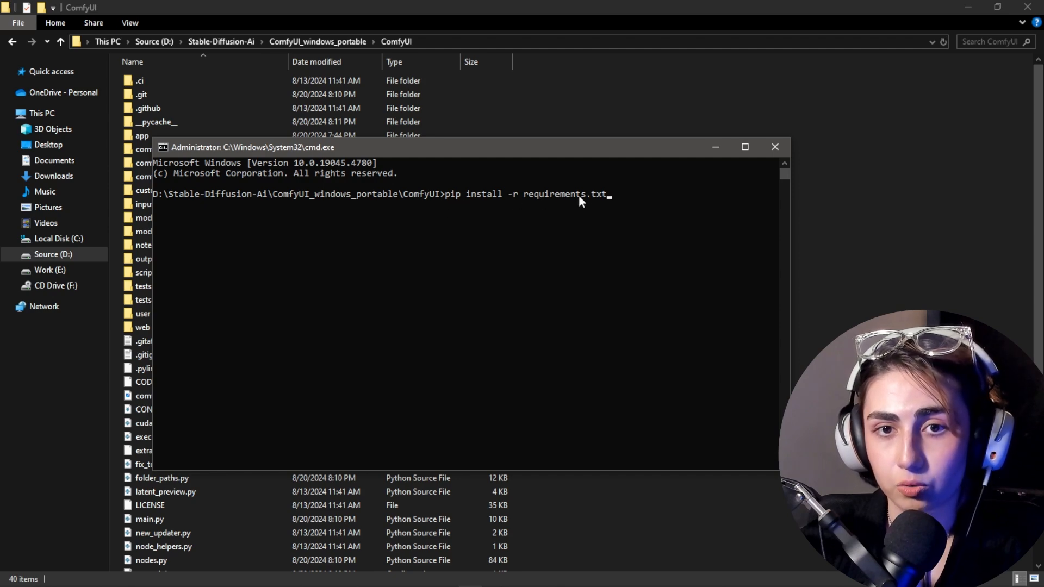
key("Return")
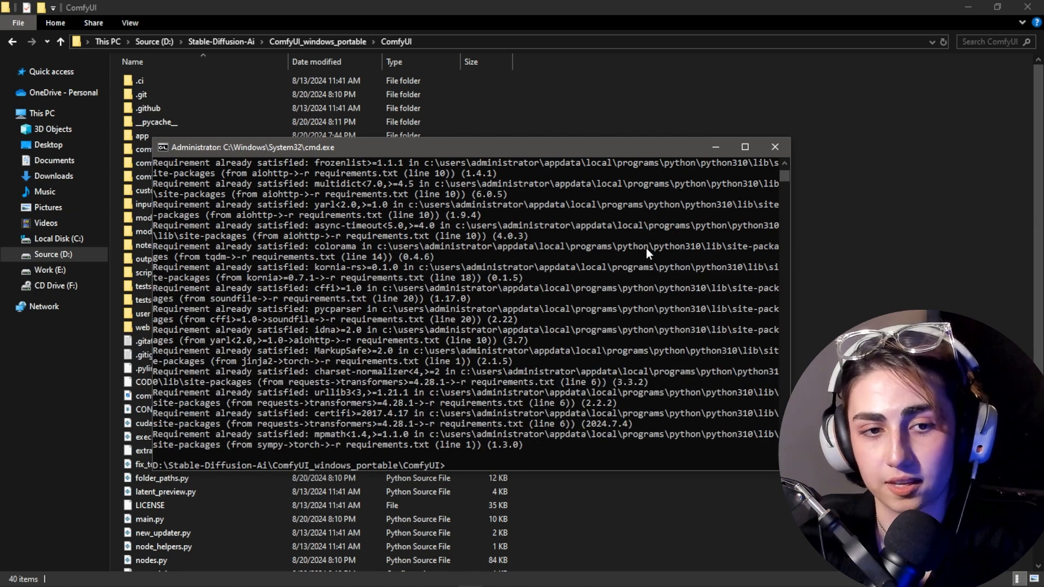
left_click(774, 150)
left_click_drag(802, 5, 560, 58)
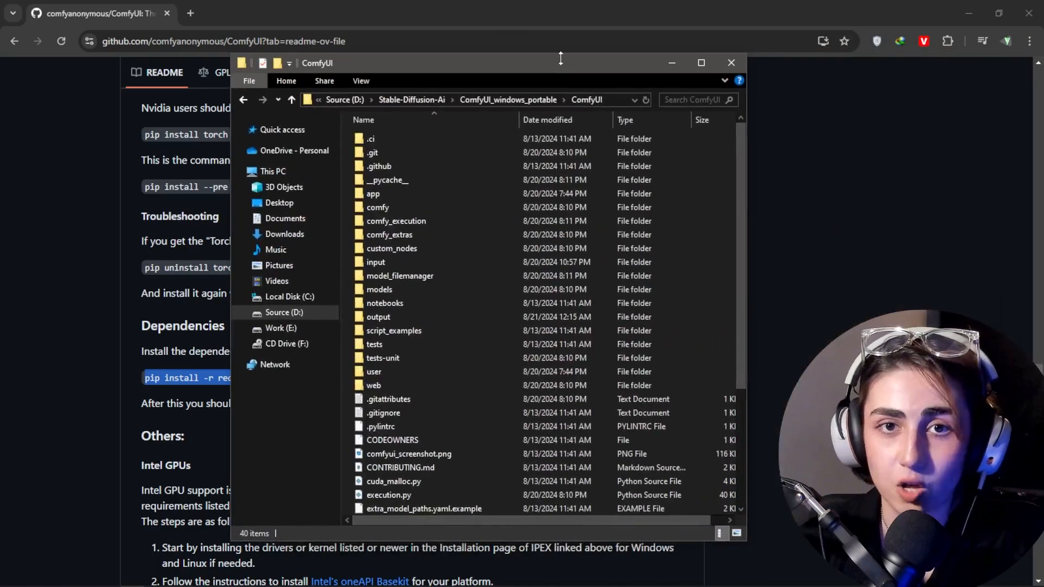
left_click(742, 65)
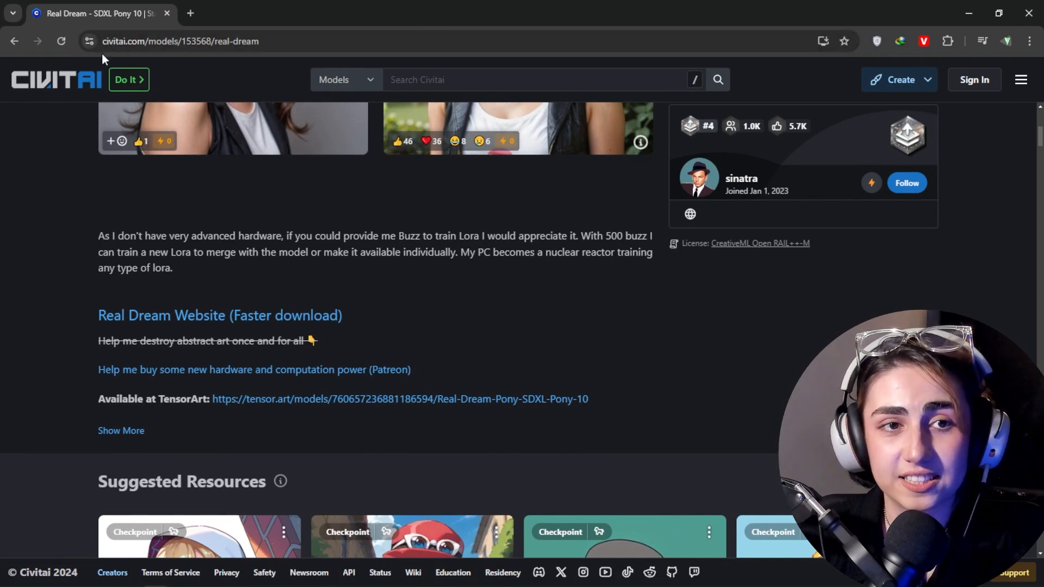
Step: Go back from the Real Dream page on Civitai to the Models listing and browse the available models
scroll(436, 109, "up", 7)
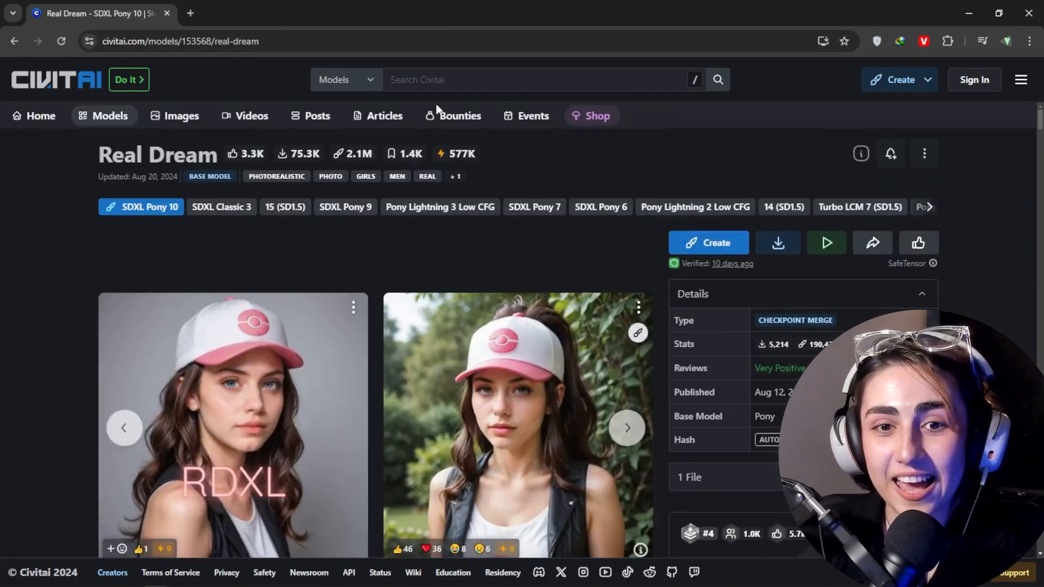
left_click(19, 41)
left_click(17, 41)
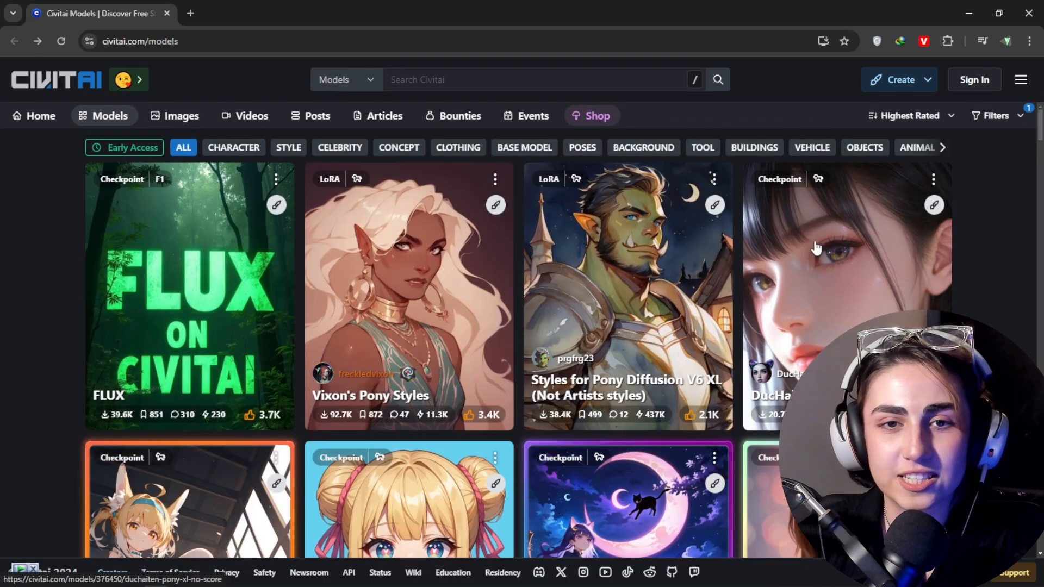
scroll(1040, 157, "down", 4)
left_click_drag(1040, 157, 1009, 100)
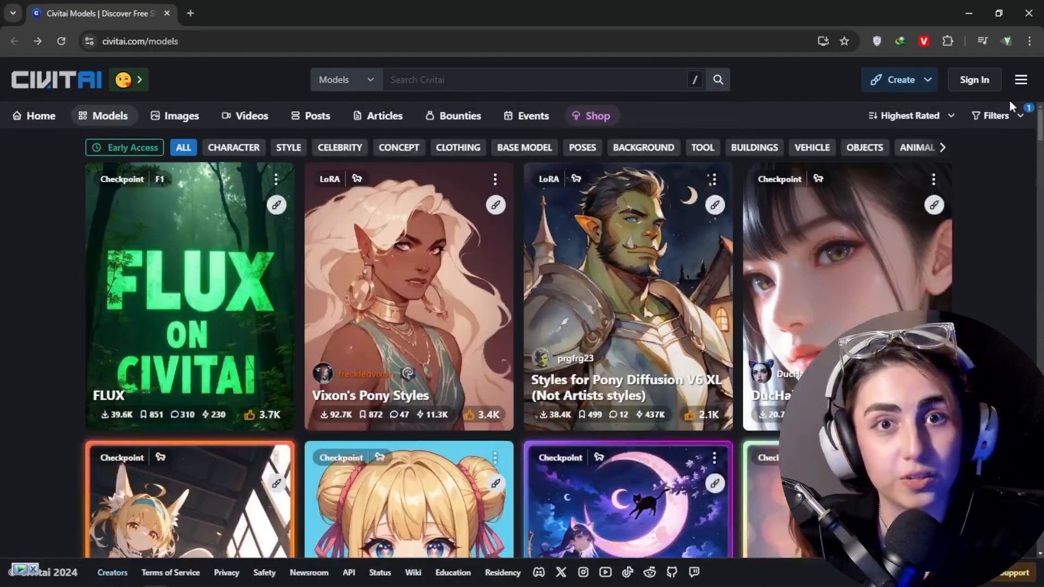
scroll(1006, 204, "down", 10)
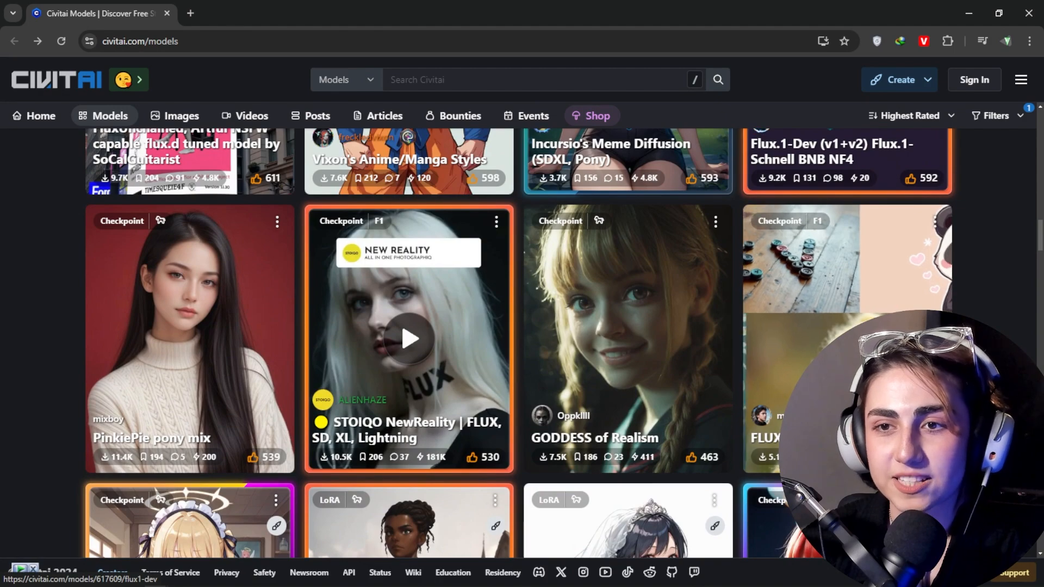
scroll(1041, 233, "down", 15)
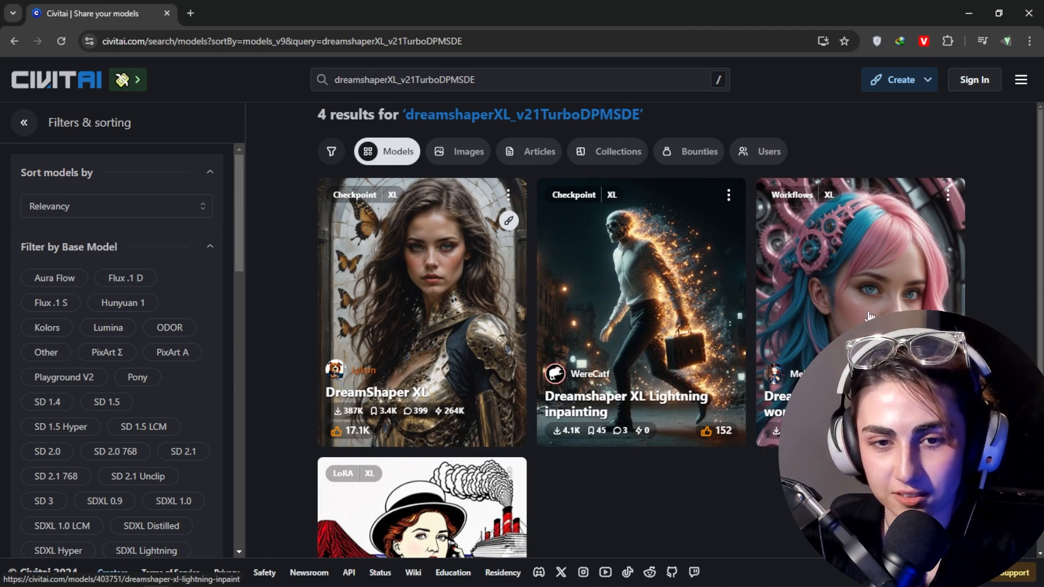
Step: Return from the search results to the Models listing, sort it by Highest Rated and set the time period to All Time
left_click(15, 44)
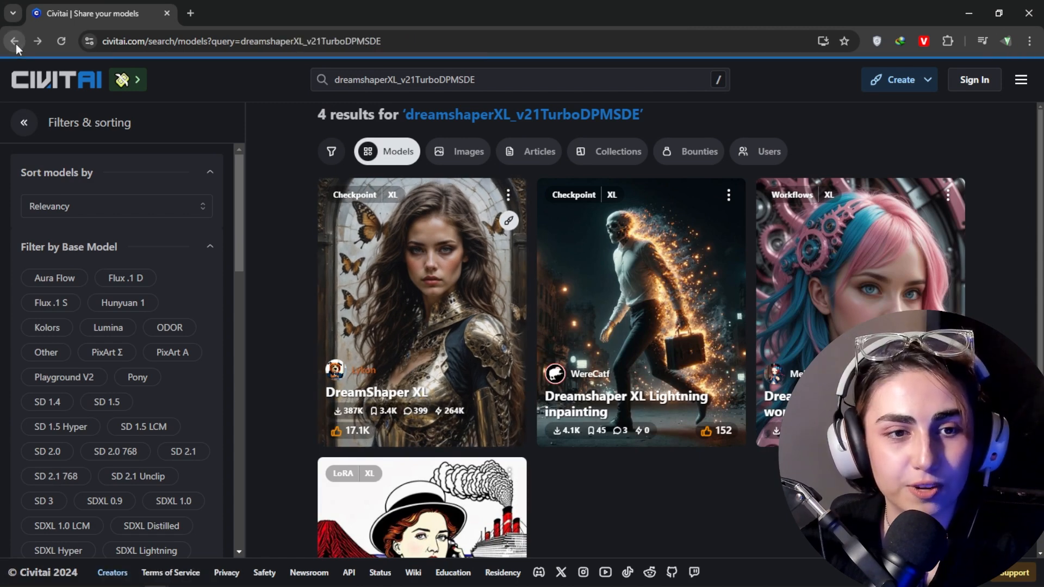
left_click(15, 44)
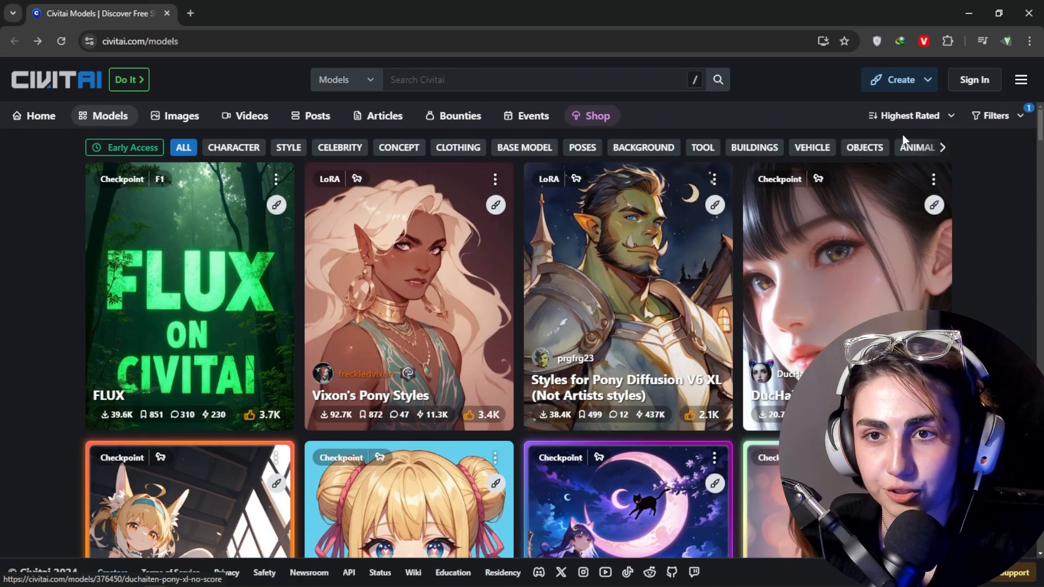
left_click(907, 116)
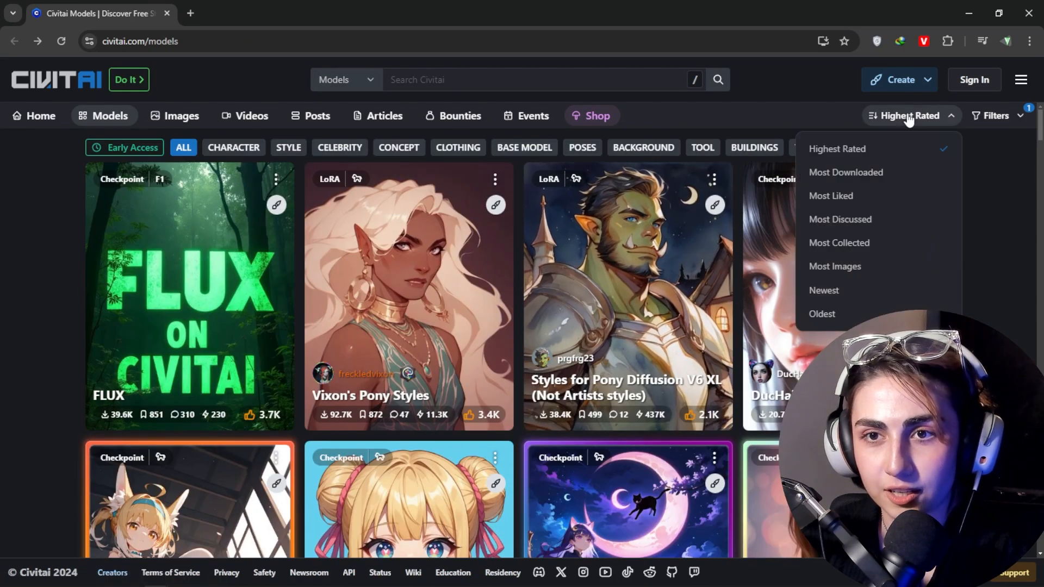
left_click(851, 148)
left_click(994, 116)
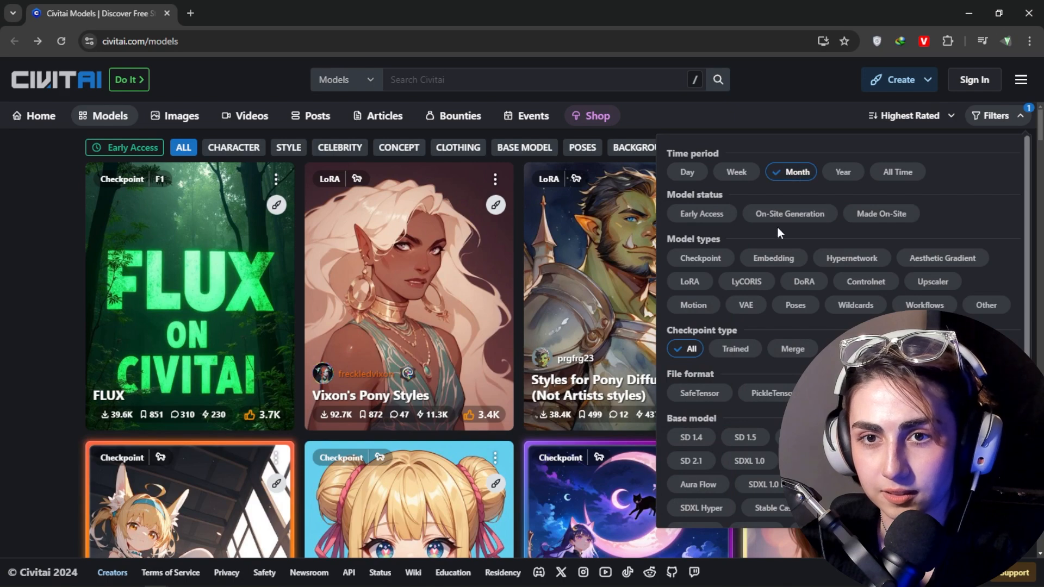
left_click(913, 172)
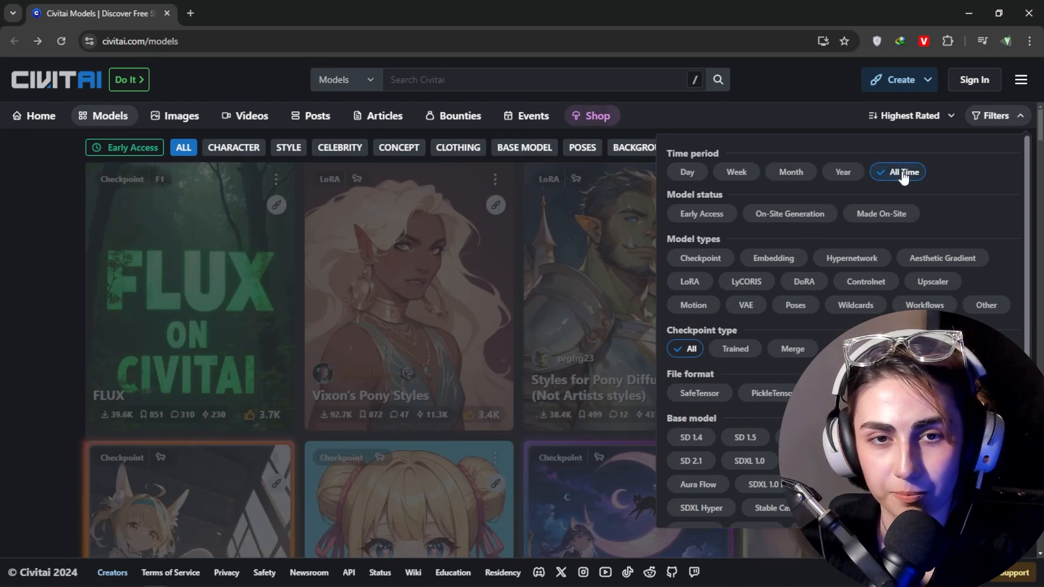
Step: Find the DreamShaper XL checkpoint in the model listing and open its page
scroll(1028, 191, "down", 10)
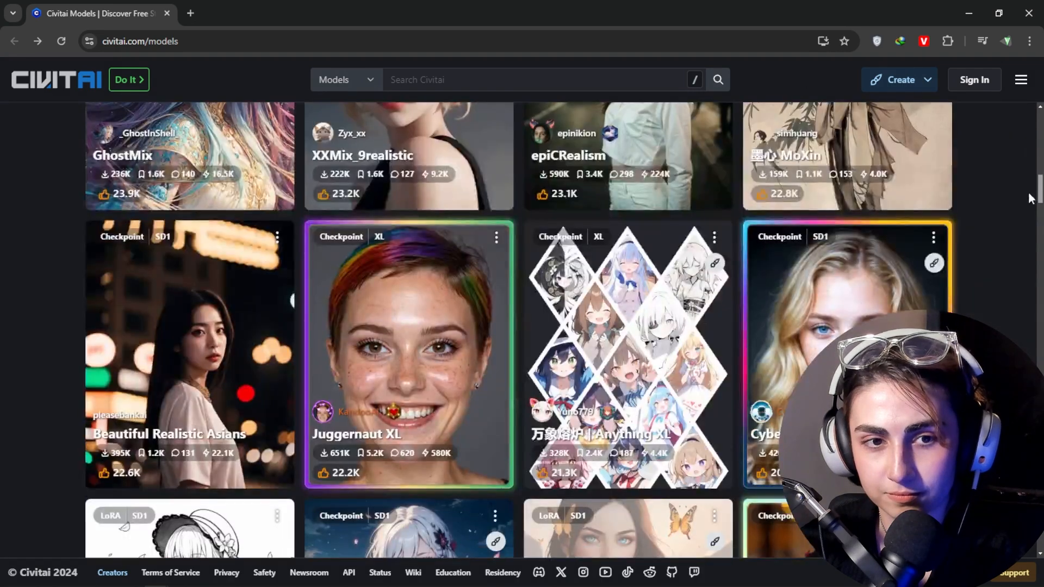
scroll(1024, 207, "down", 5)
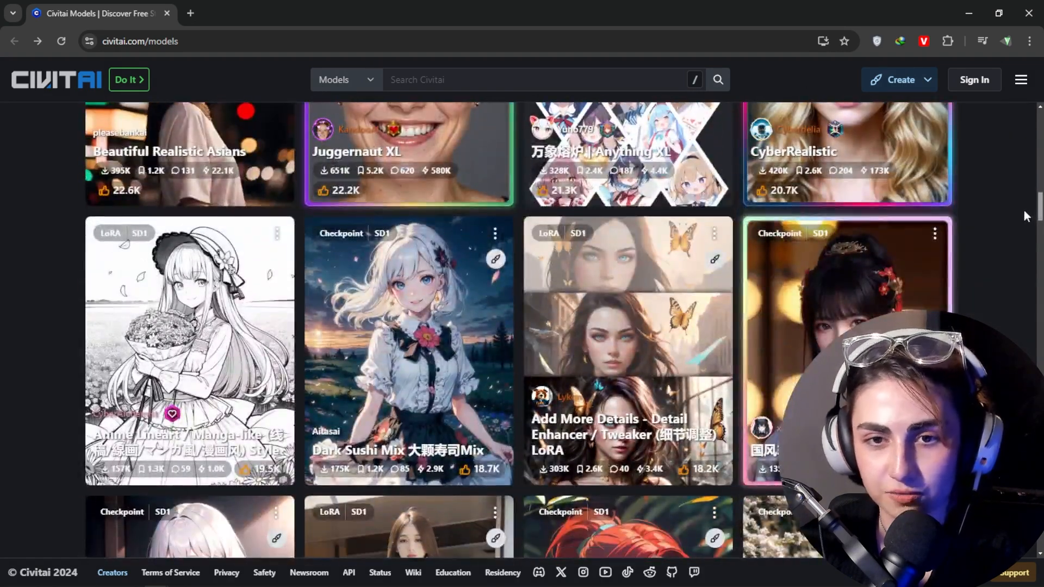
scroll(1023, 210, "down", 5)
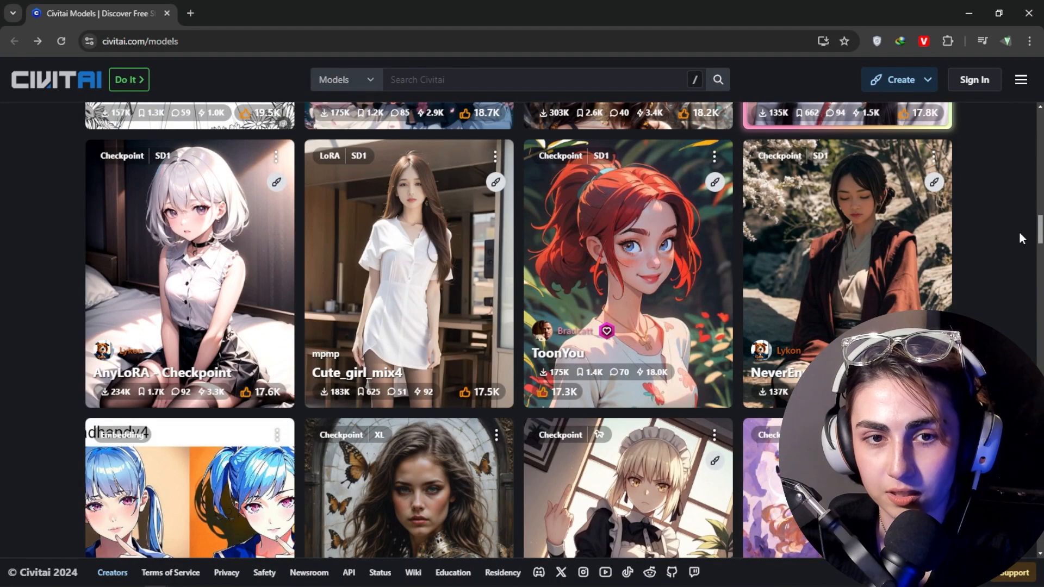
scroll(1018, 234, "down", 4)
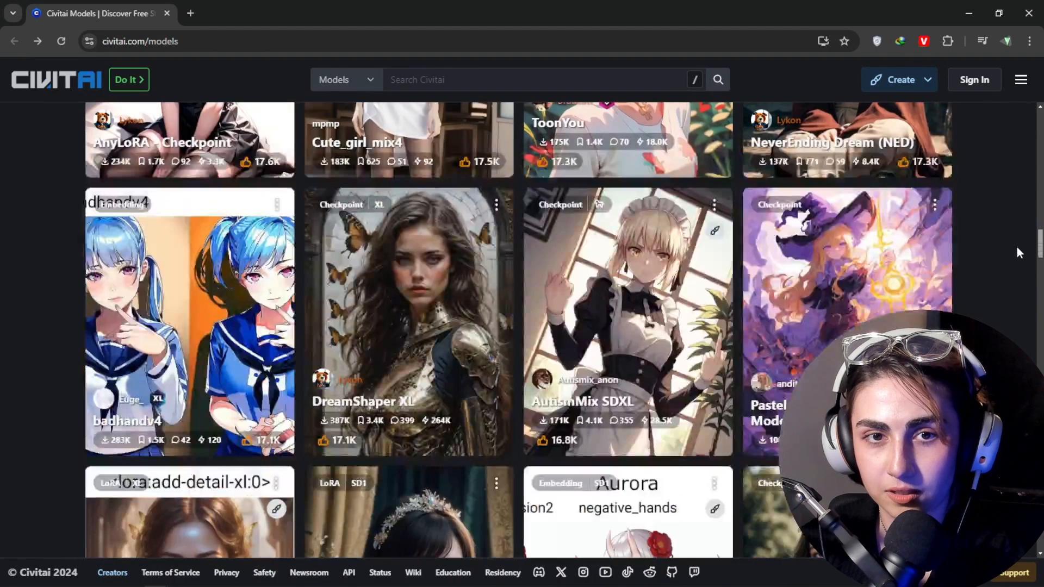
left_click(391, 422)
Step: Look through DreamShaper XL's sample images, description and model details
left_click(624, 447)
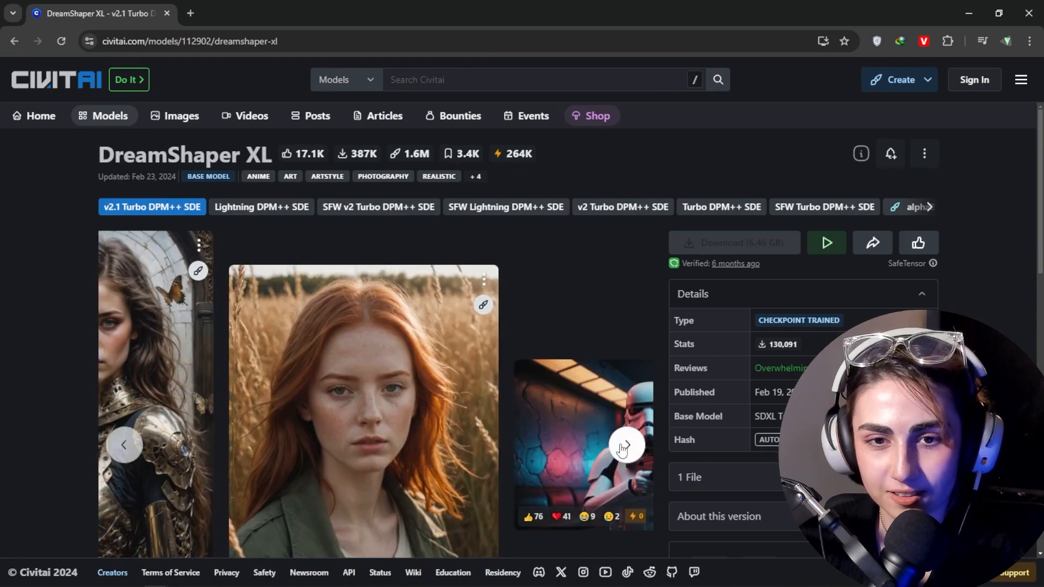
left_click(144, 447)
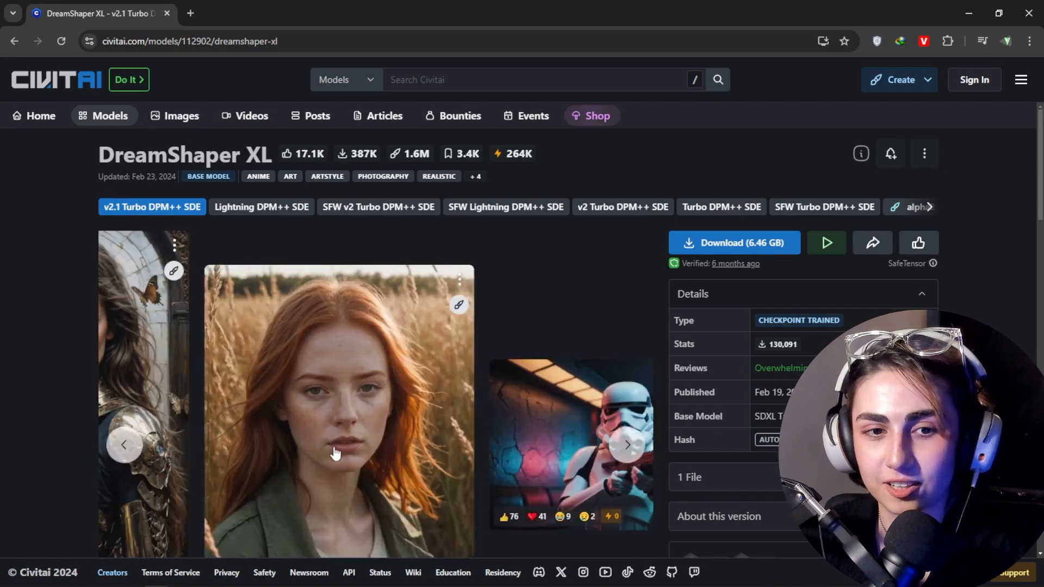
scroll(1027, 234, "down", 4)
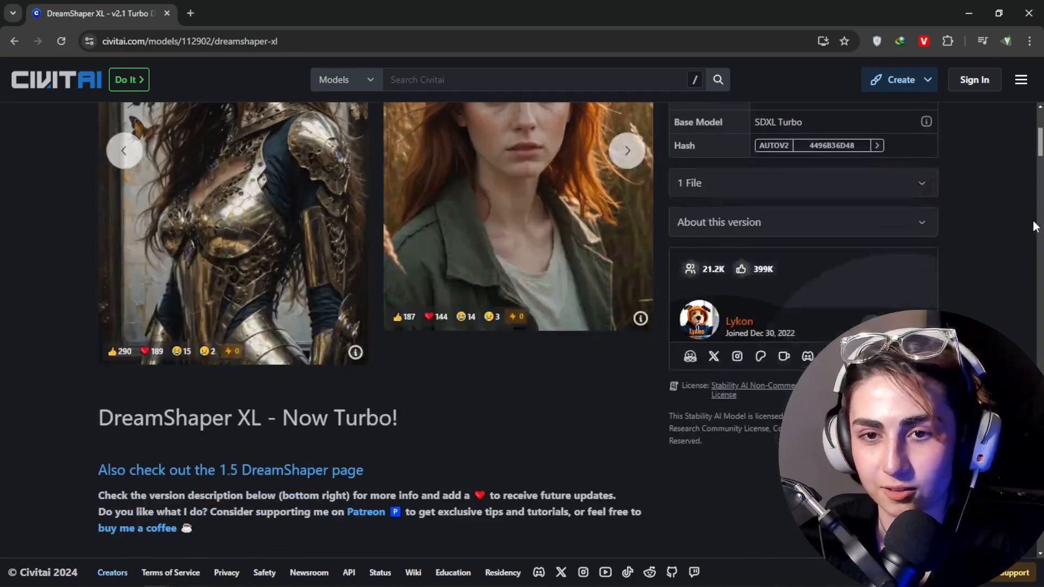
scroll(1034, 217, "up", 6)
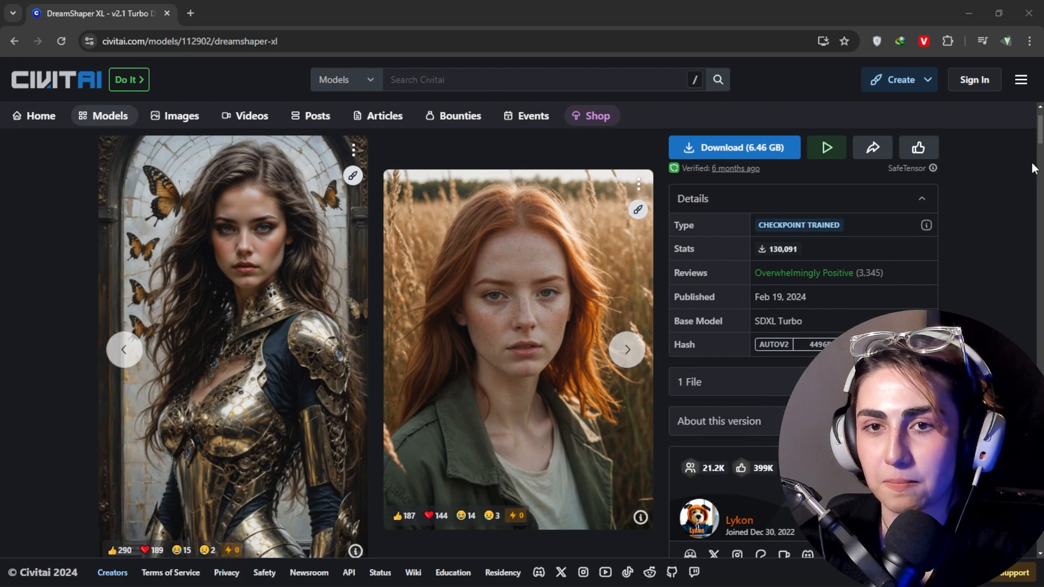
left_click_drag(1040, 136, 1040, 128)
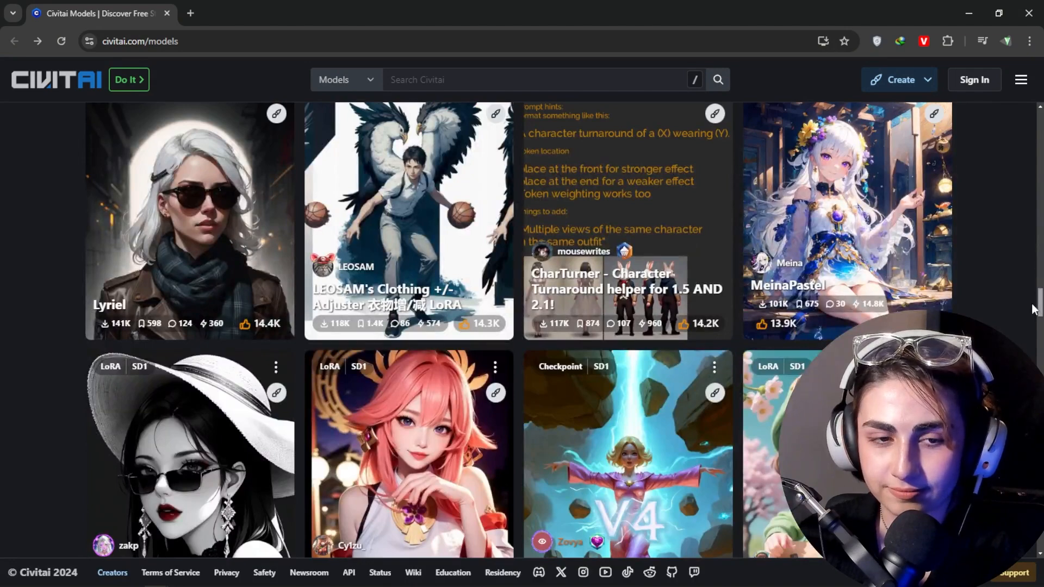
Step: Find the Pure Eros Face embedding further down the model listing and open its page
scroll(1033, 309, "down", 7)
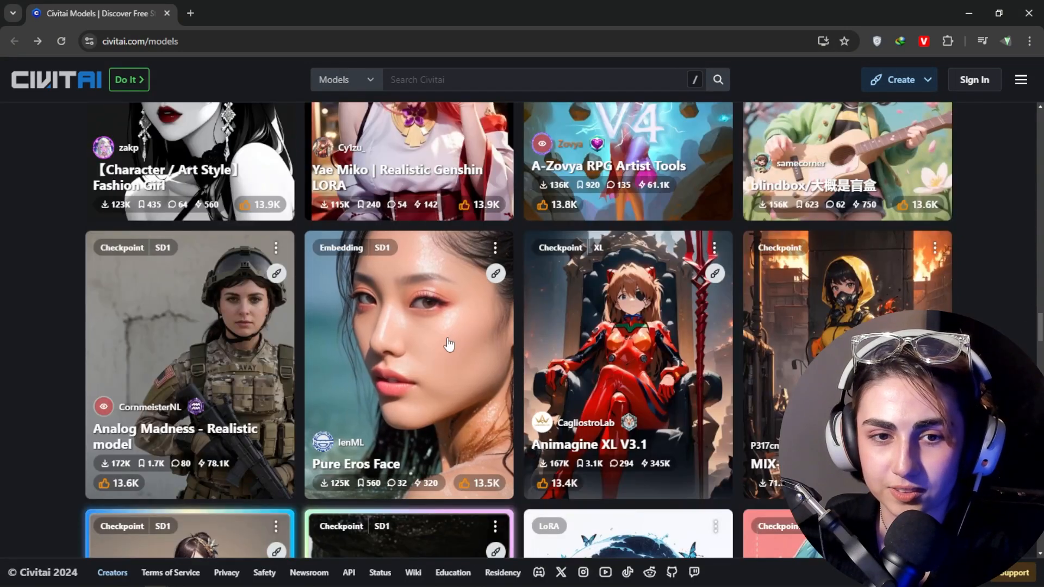
left_click(447, 339)
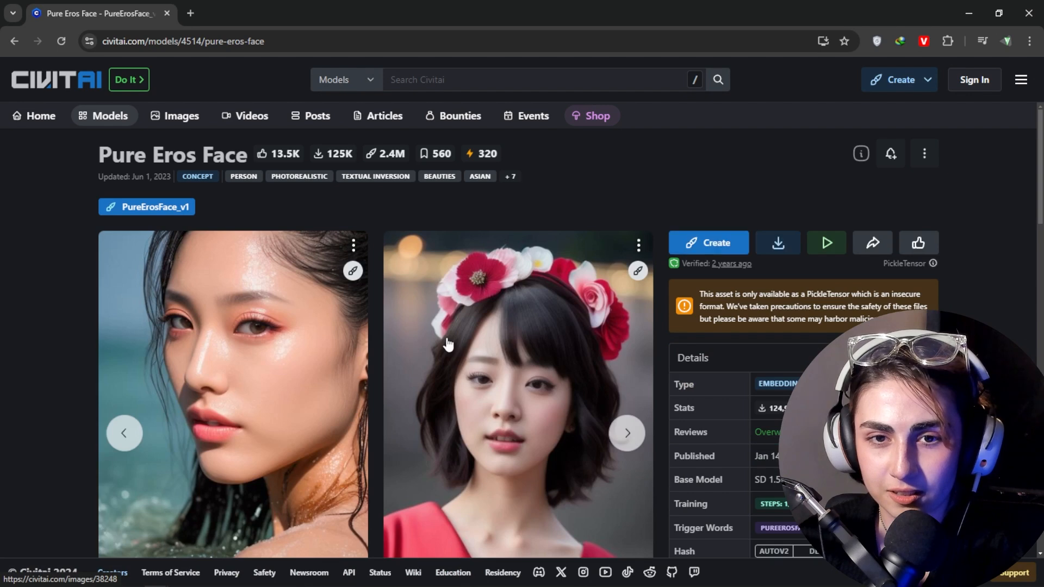
Step: Browse through the sample images and details on the Pure Eros Face page
left_click(625, 433)
left_click(625, 433)
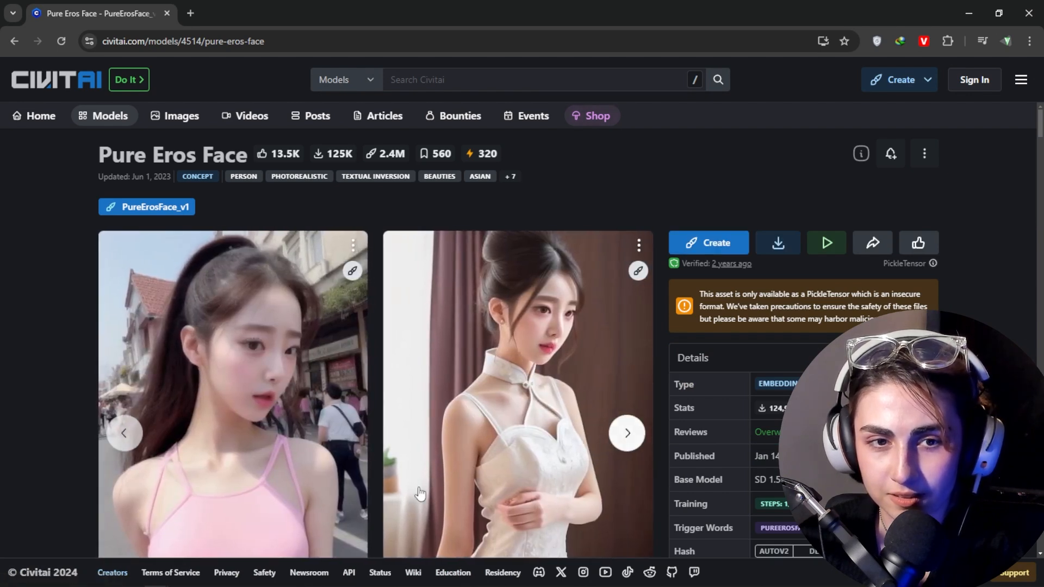
left_click(625, 433)
left_click(625, 434)
scroll(289, 348, "down", 3)
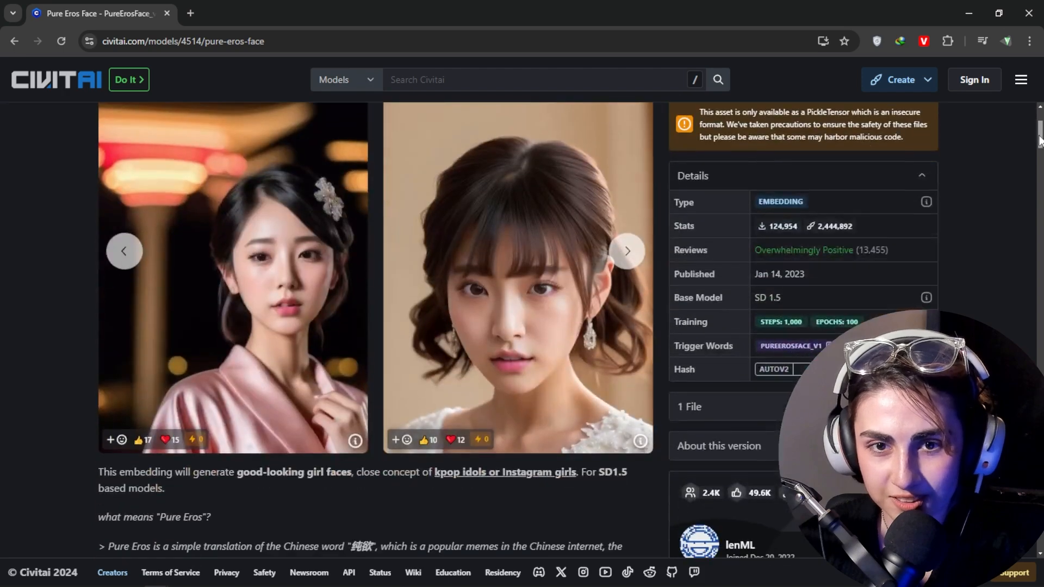
scroll(290, 348, "up", 1)
left_click(627, 294)
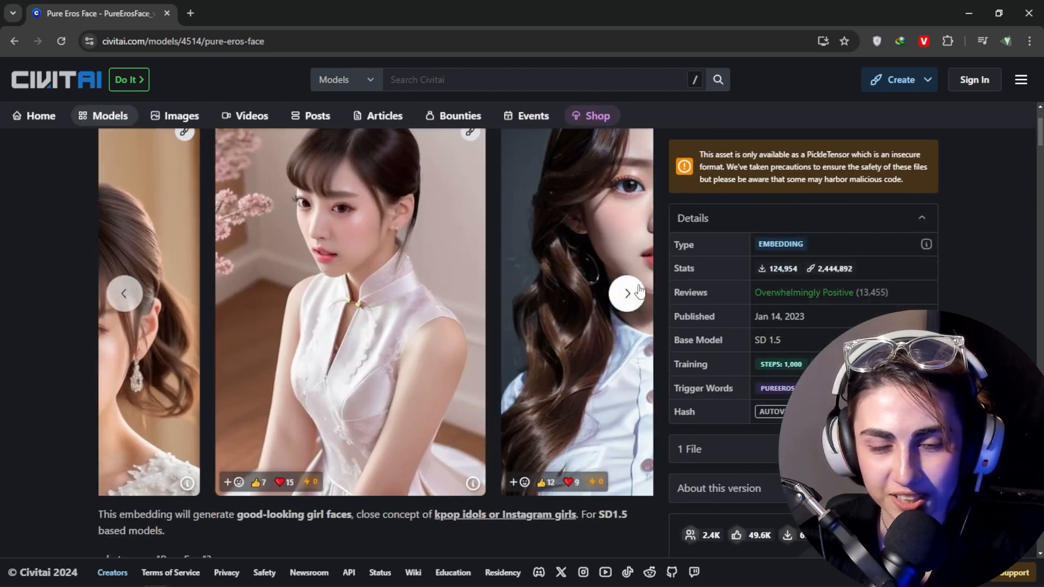
left_click(627, 293)
left_click(639, 292)
Step: Return to the model listing, open the majicMIX realistic checkpoint and view its sample images
key("alt+Left")
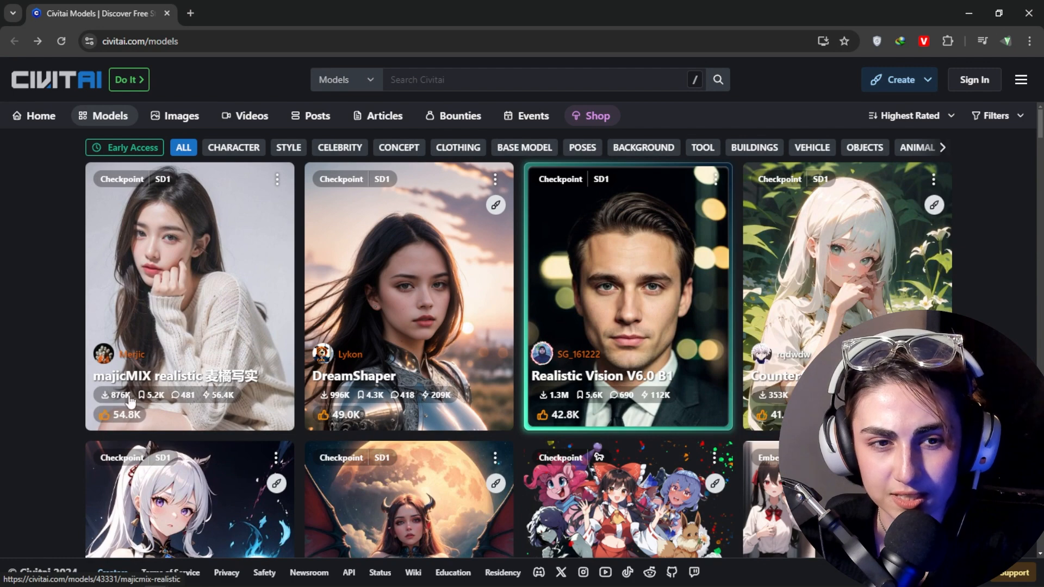
left_click(251, 294)
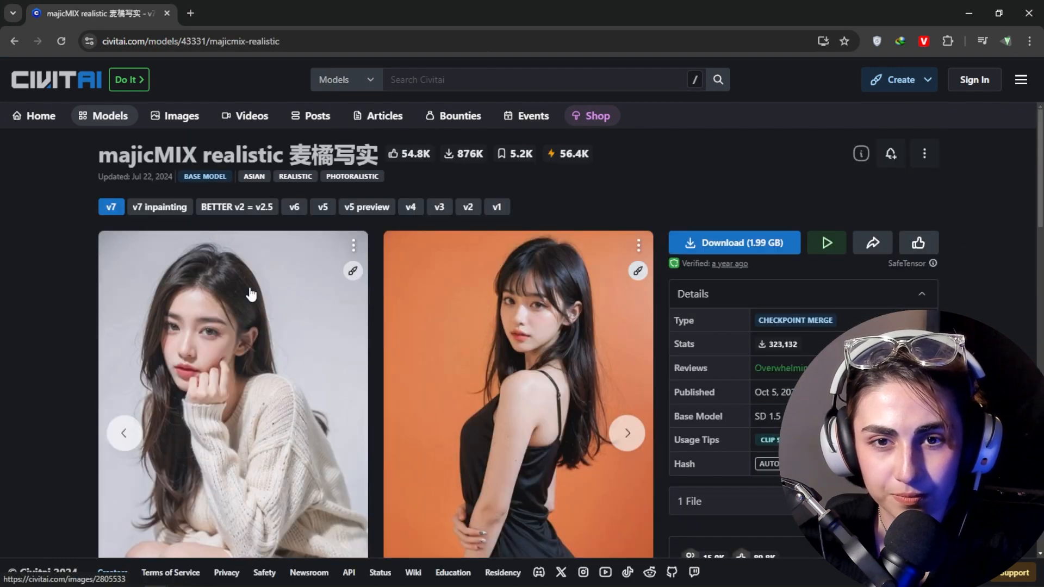
left_click(628, 433)
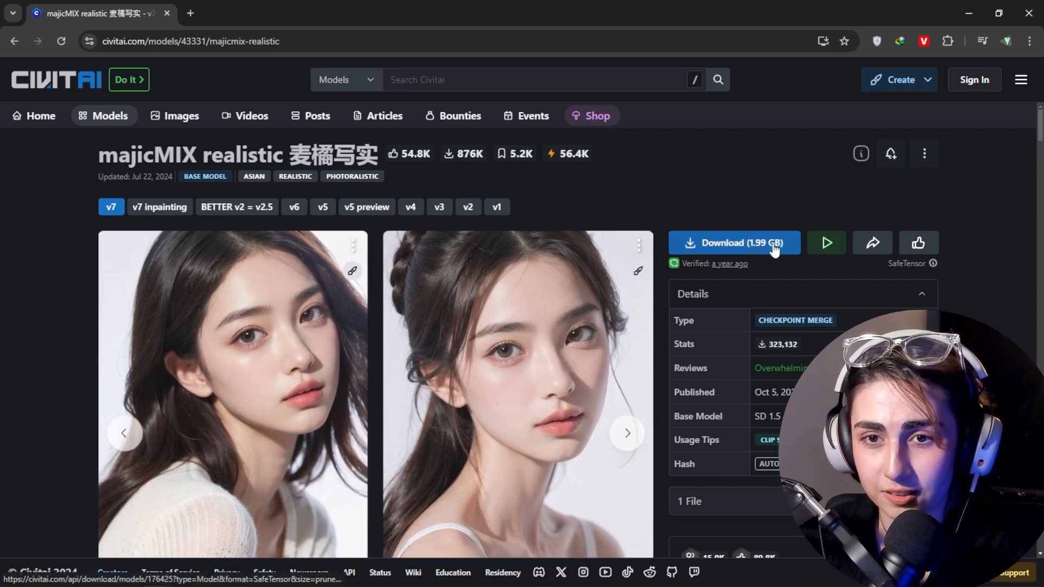
left_click_drag(1038, 124, 1014, 80)
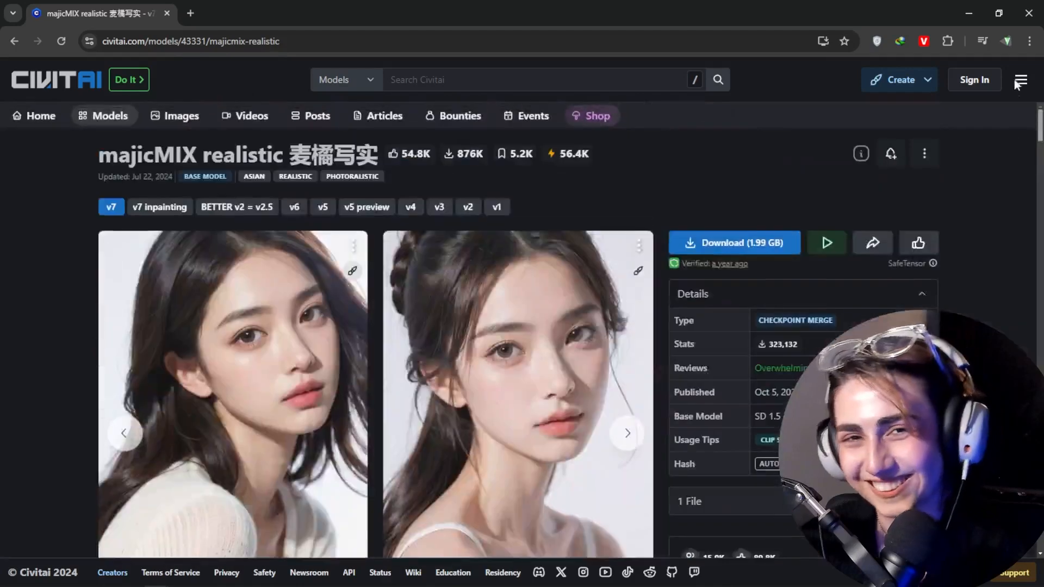
Step: Switch to File Explorer, open the Stable-Diffusion-Ai downloads folder and select dreamshaperXL_v21TurboDPMSDE.safetensors
left_click(966, 15)
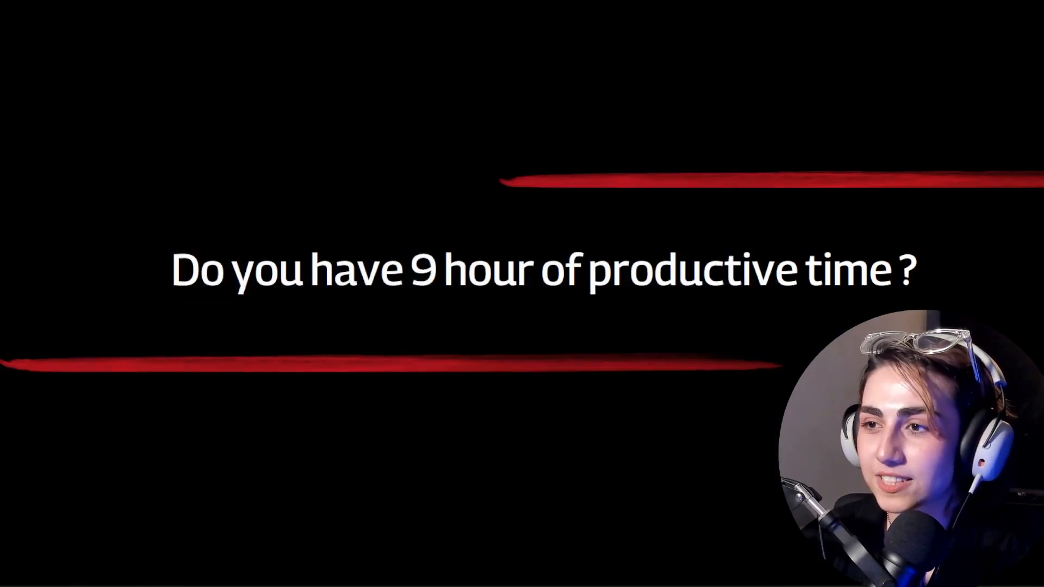
left_click(133, 586)
double_click(489, 137)
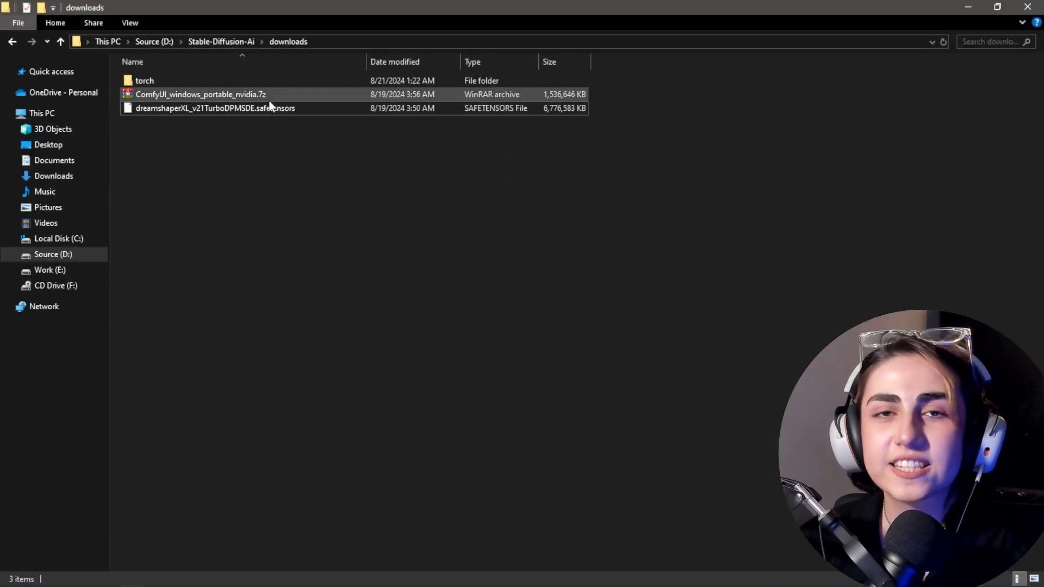
left_click(333, 173)
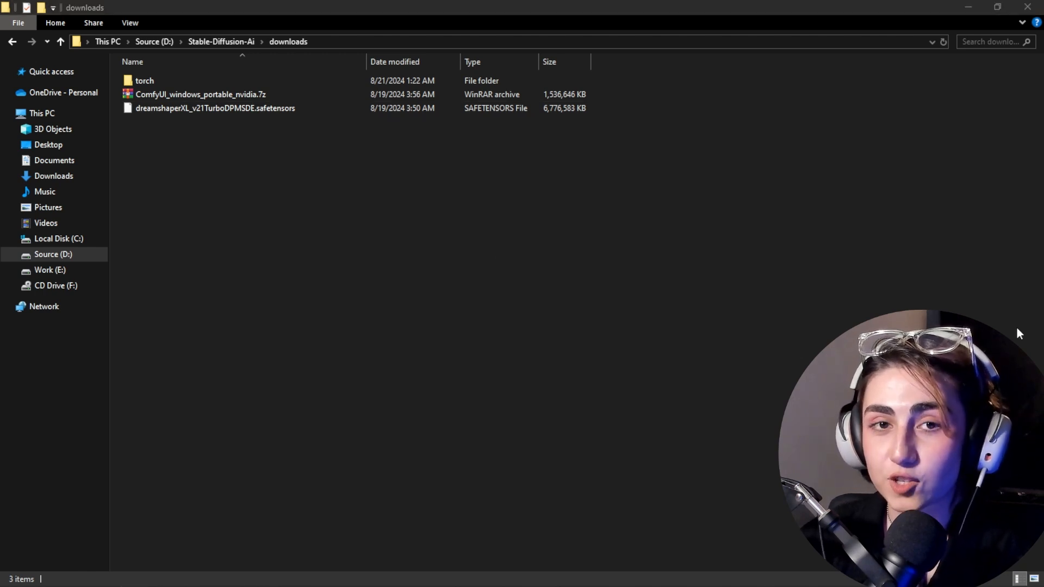
left_click(247, 113)
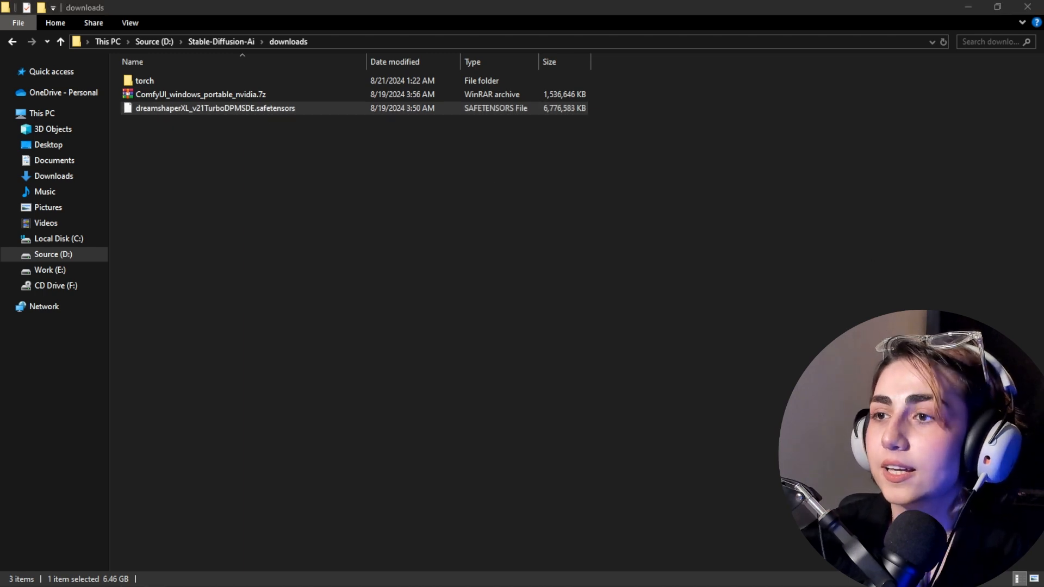
left_click(281, 127)
left_click(281, 110)
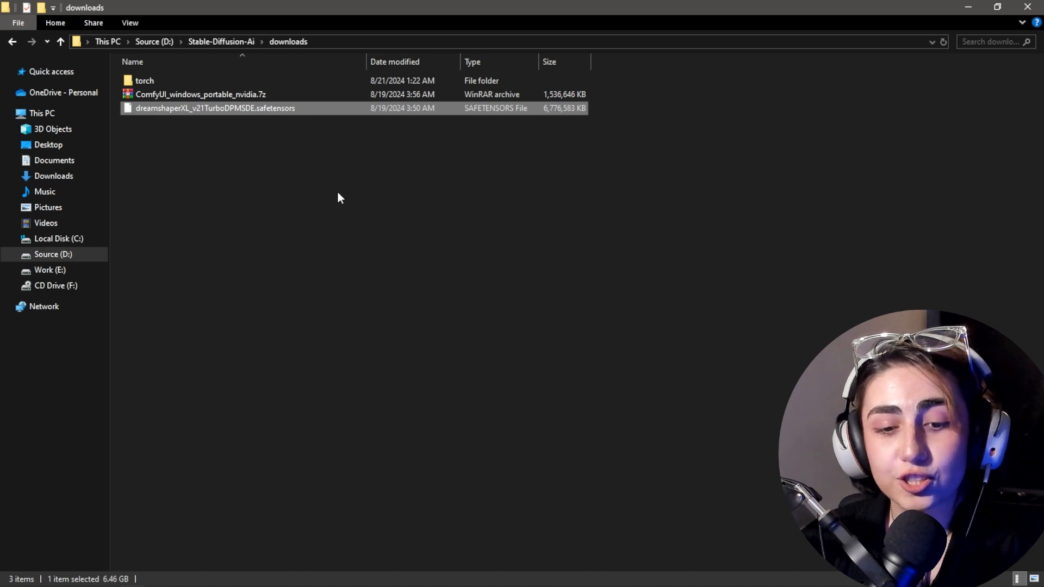
Step: Open the ComfyUI_windows_portable\ComfyUI\models\checkpoints folder to check where the checkpoint file is stored
left_click(218, 41)
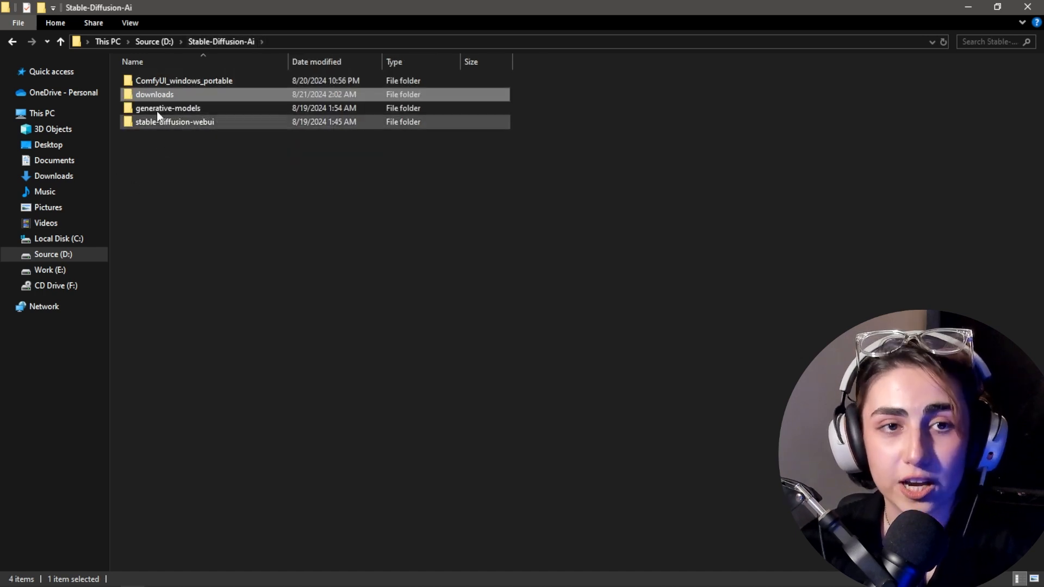
double_click(165, 80)
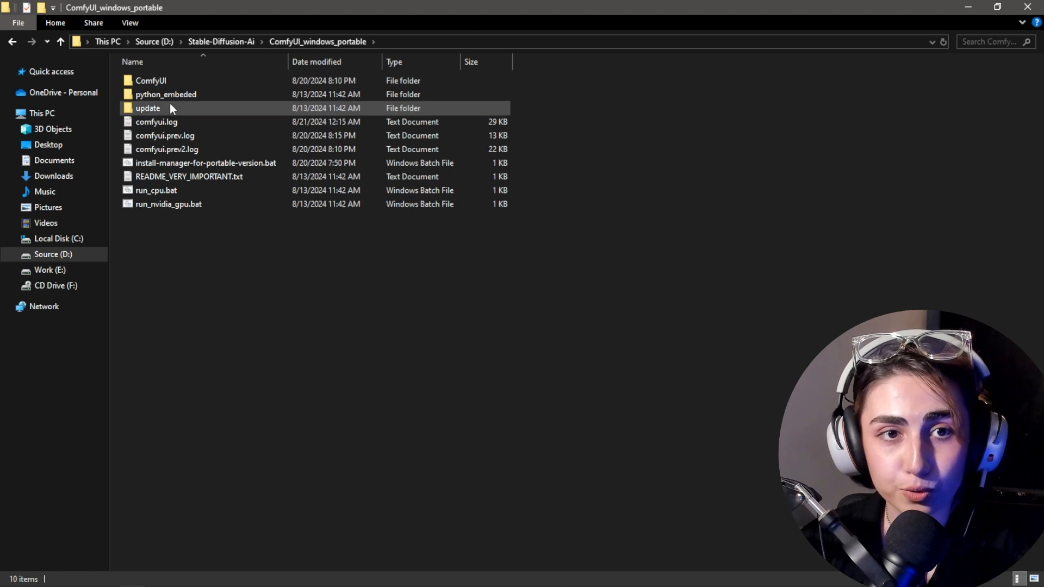
double_click(162, 80)
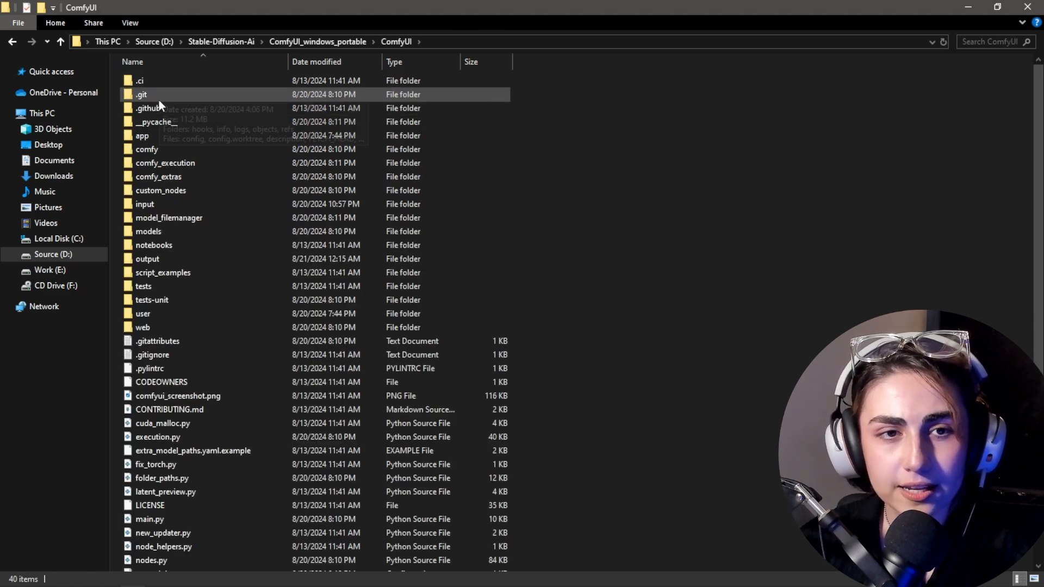
left_click(158, 235)
double_click(158, 235)
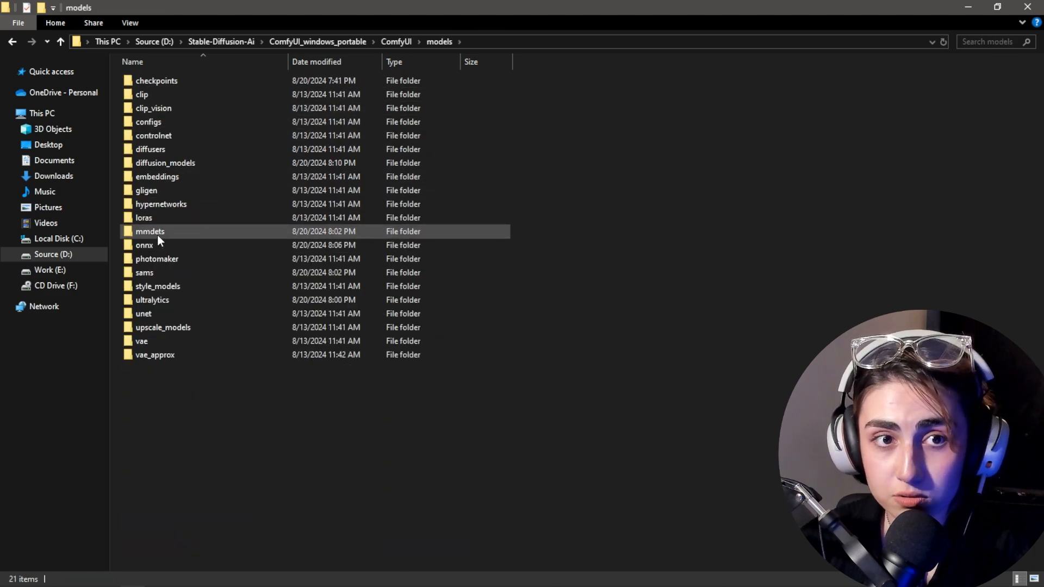
double_click(163, 79)
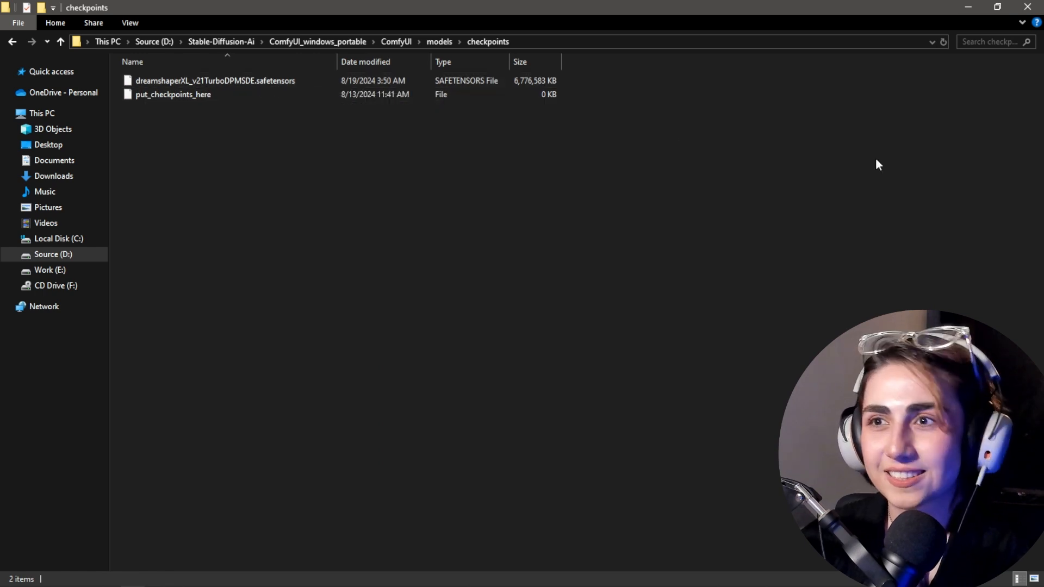
Step: Create a desktop shortcut to run_nvidia_gpu.bat from the ComfyUI_windows_portable folder and launch ComfyUI with it
left_click(213, 40)
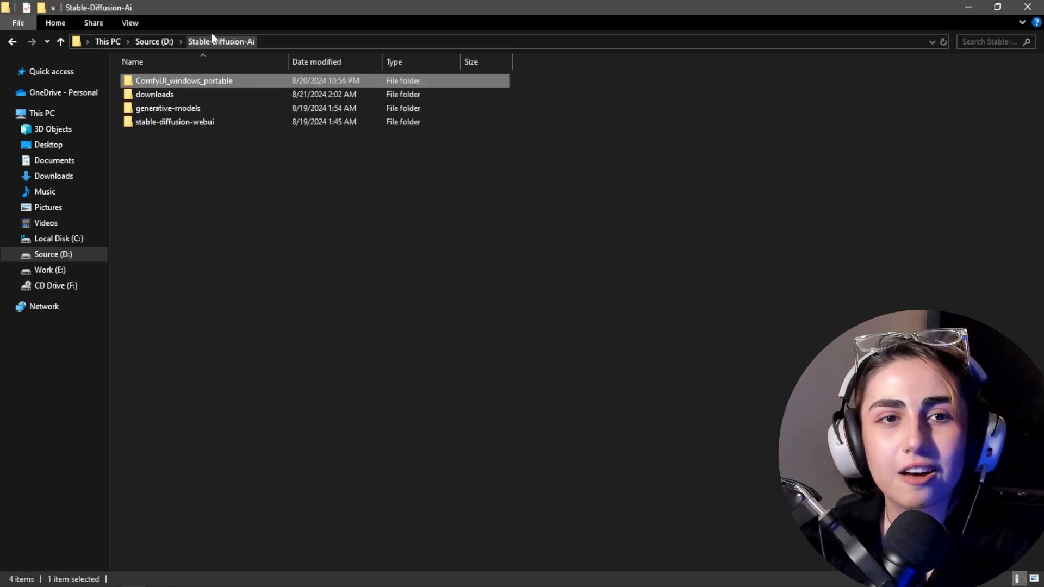
left_click(149, 41)
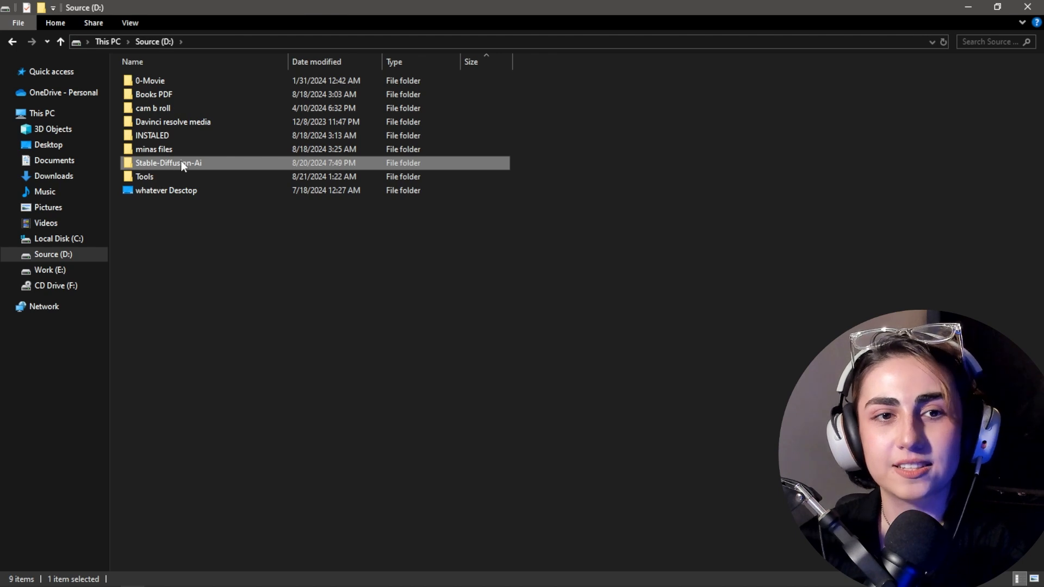
double_click(181, 163)
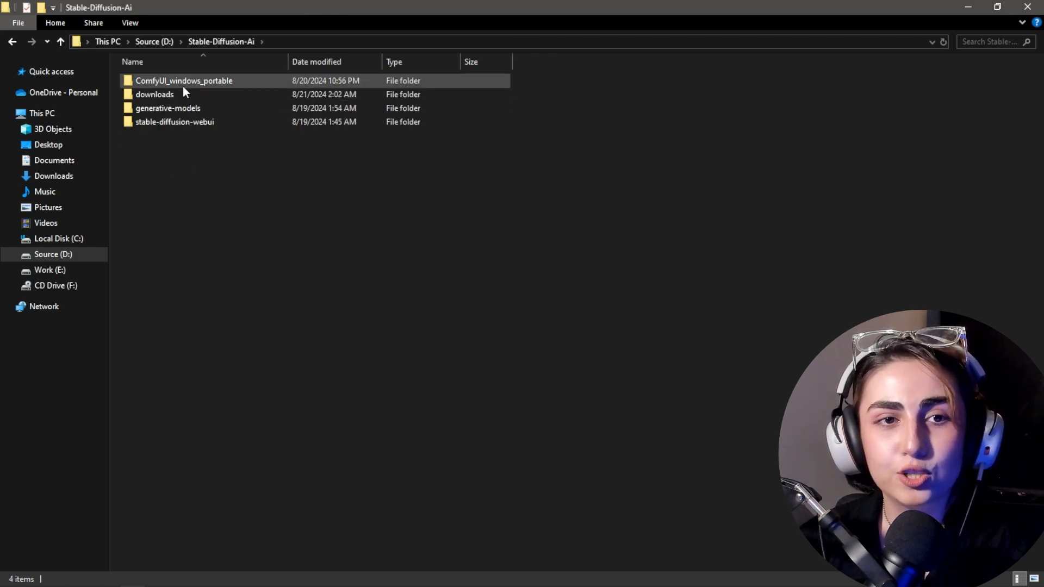
double_click(210, 84)
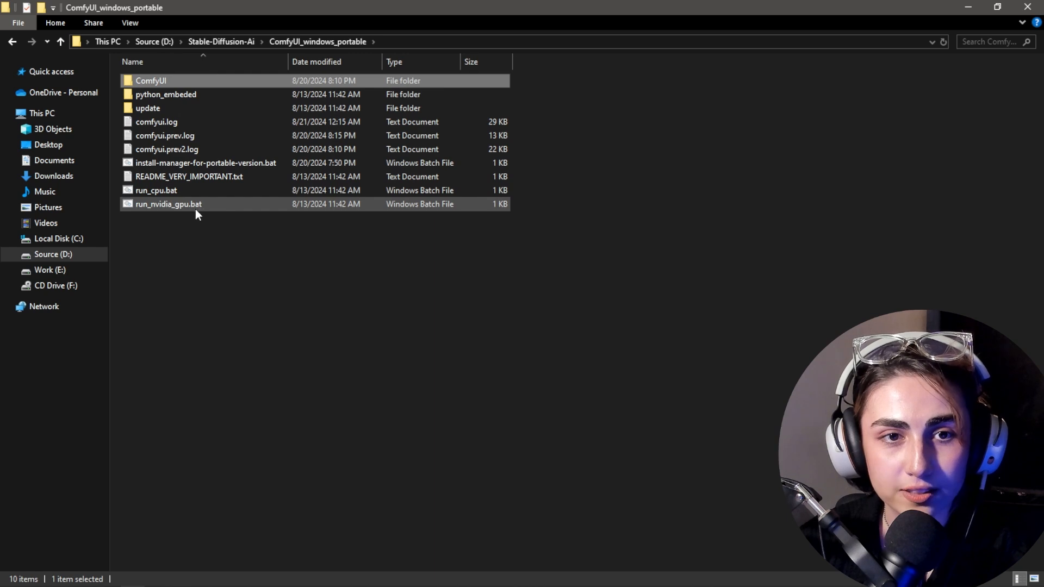
right_click(180, 204)
mouse_move(244, 423)
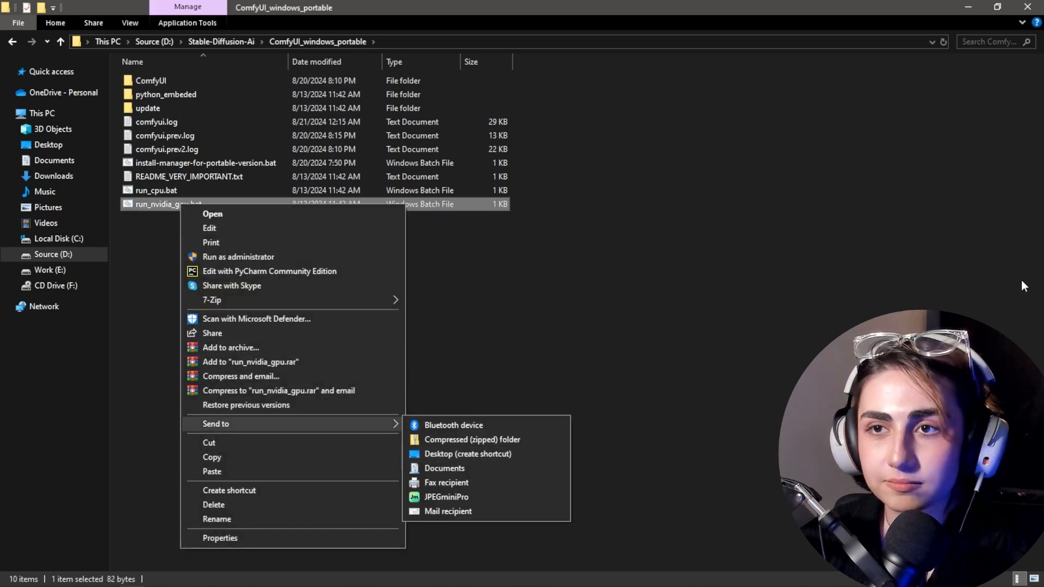
key("Escape")
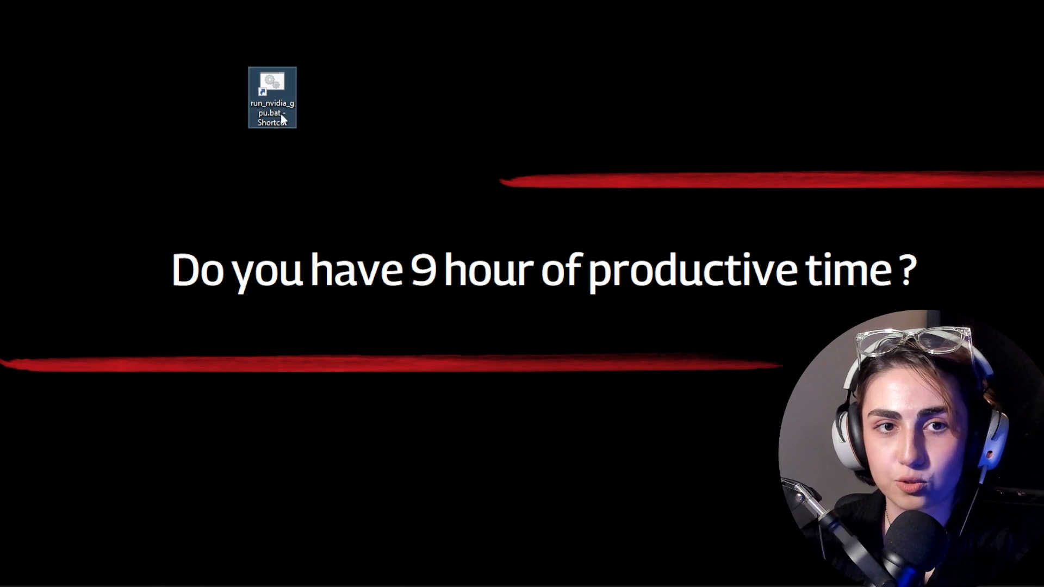
double_click(277, 80)
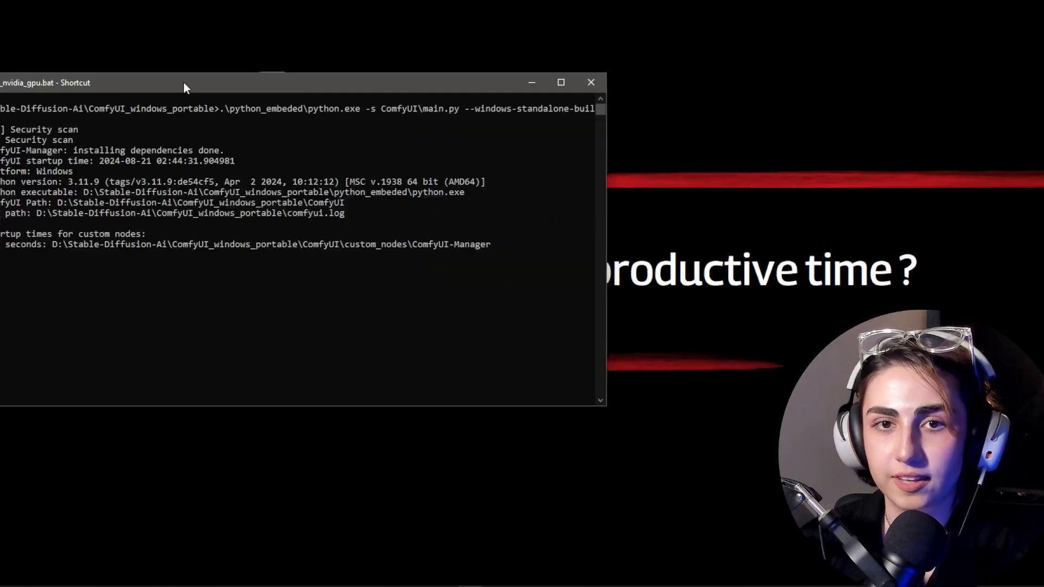
Step: Examine the two CLIP Text Encode prompt nodes and the Save Image node in the ComfyUI workflow
left_click_drag(183, 83, 414, 93)
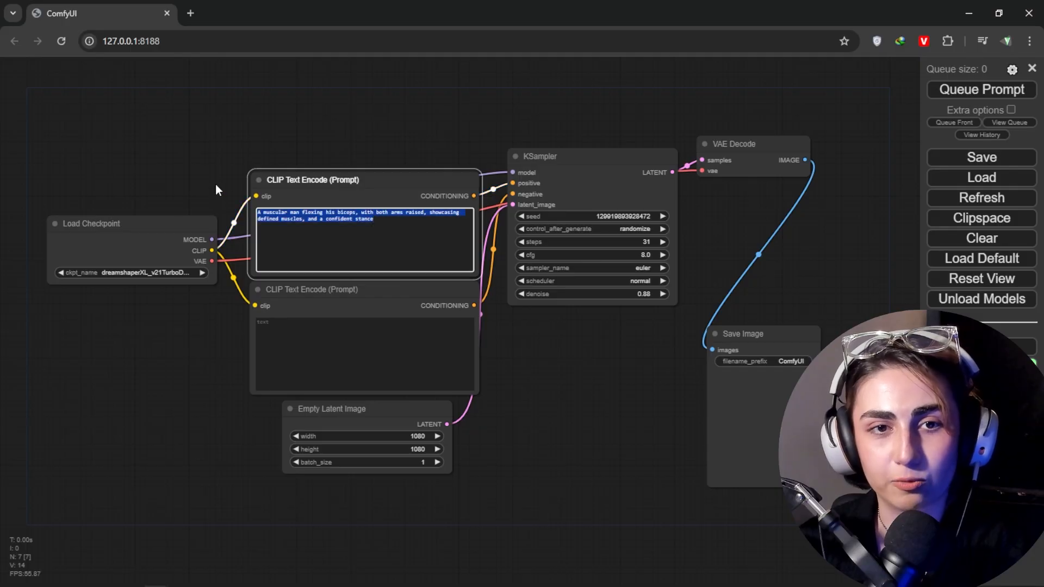
left_click(351, 353)
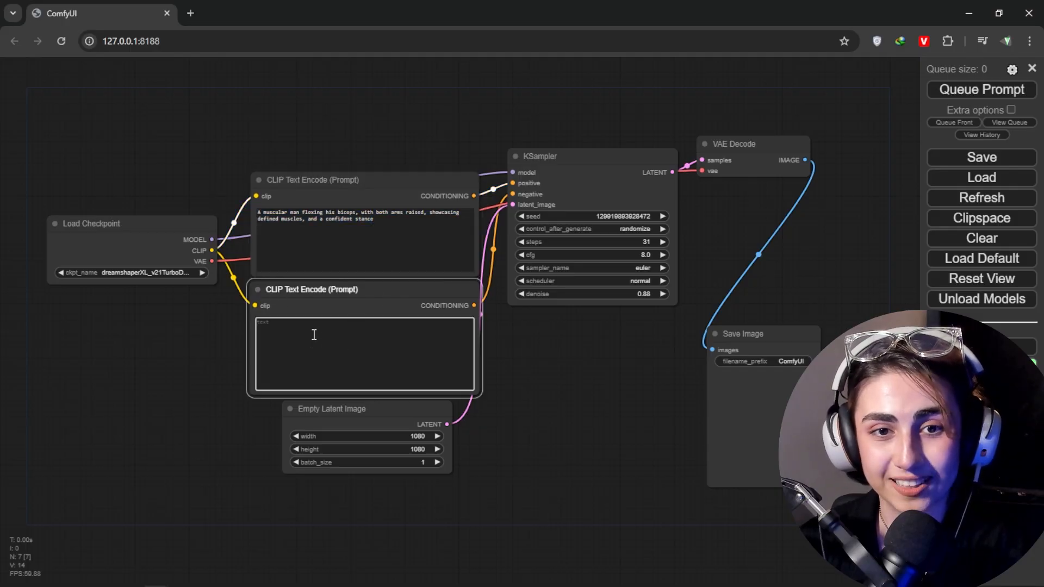
left_click(758, 409)
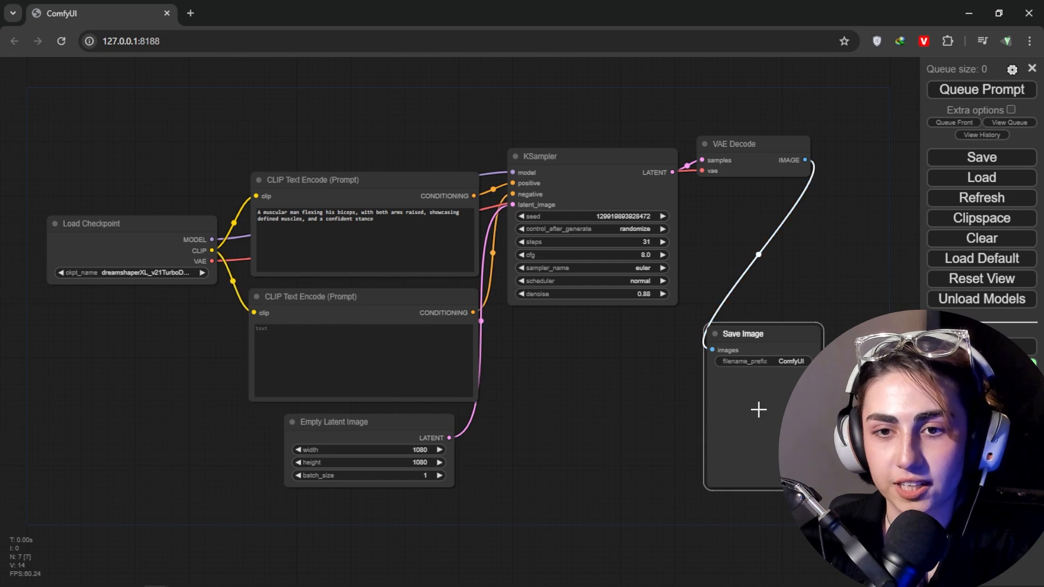
Step: Set the batch size of the Empty Latent Image node to 4
left_click(314, 462)
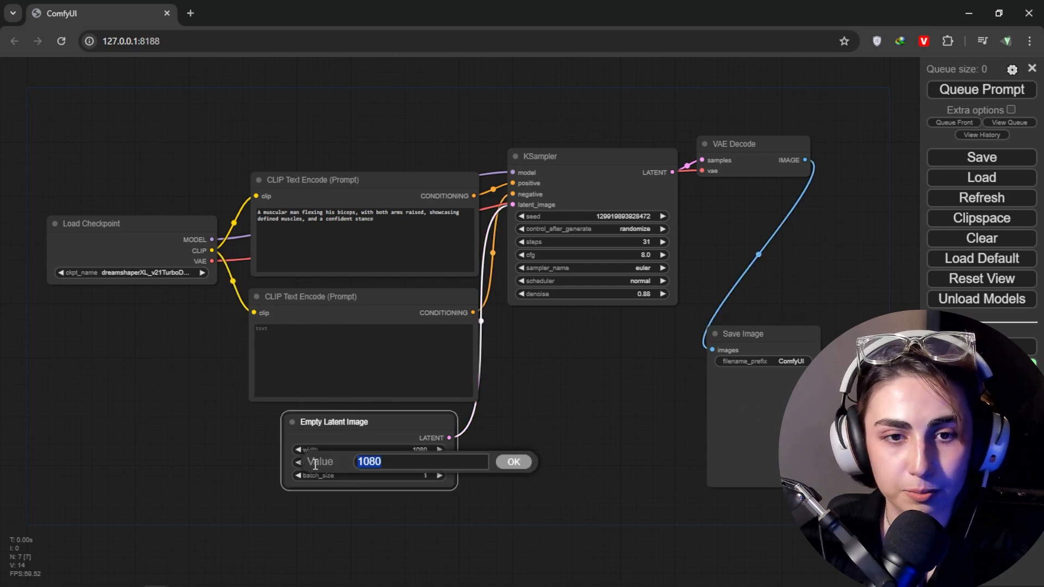
left_click(350, 448)
left_click(323, 478)
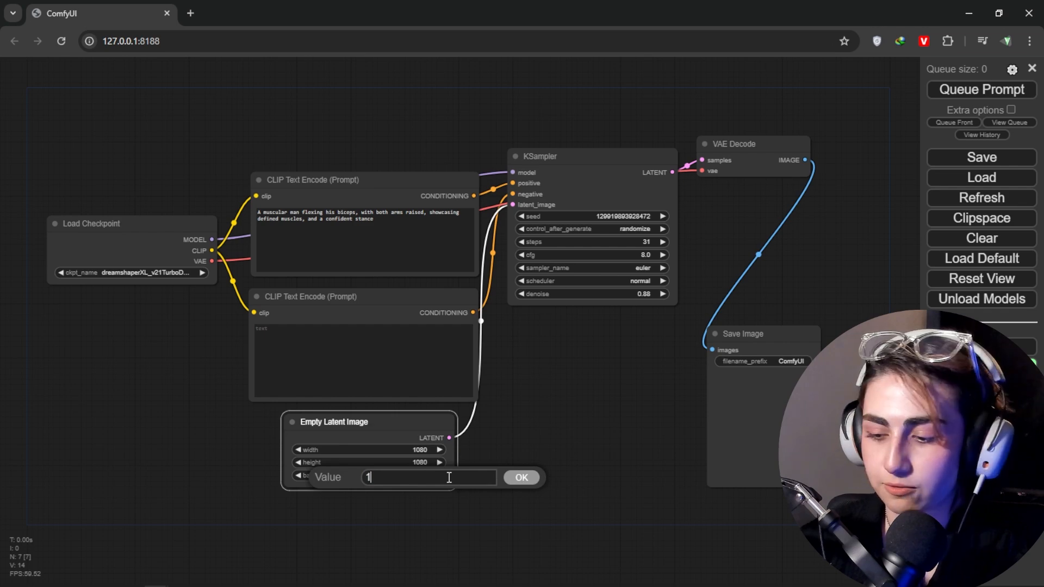
key("Return")
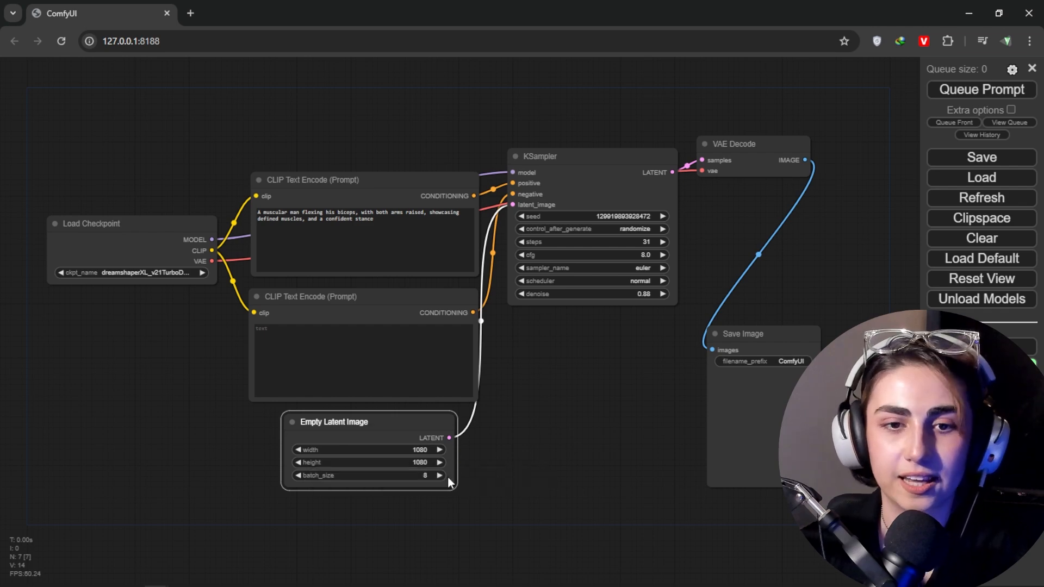
left_click(423, 477)
type("4")
key("Return")
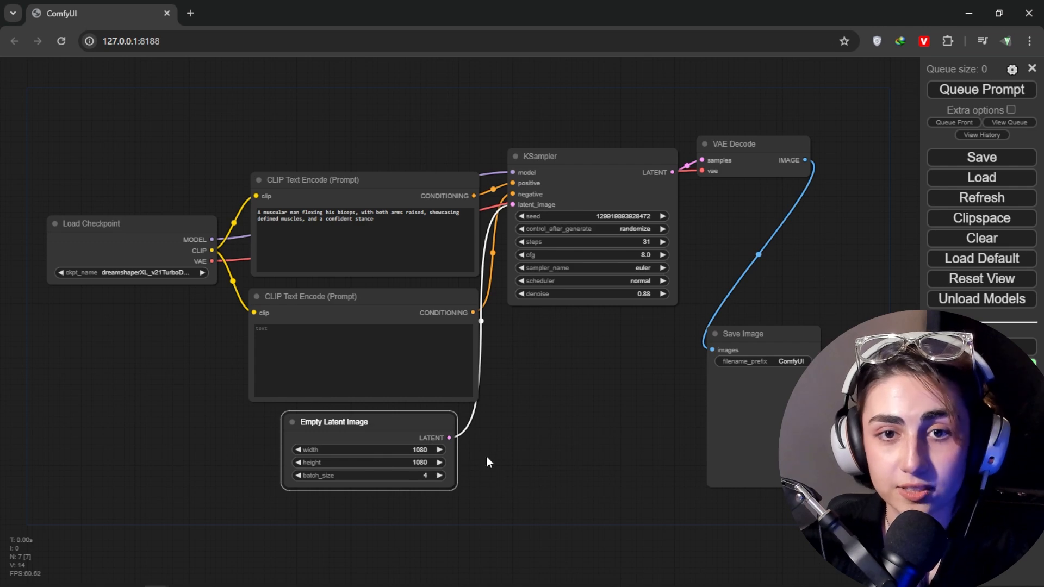
Step: Clear the muscular man prompt from the upper CLIP Text Encode node
left_click(386, 223)
key("ctrl+a")
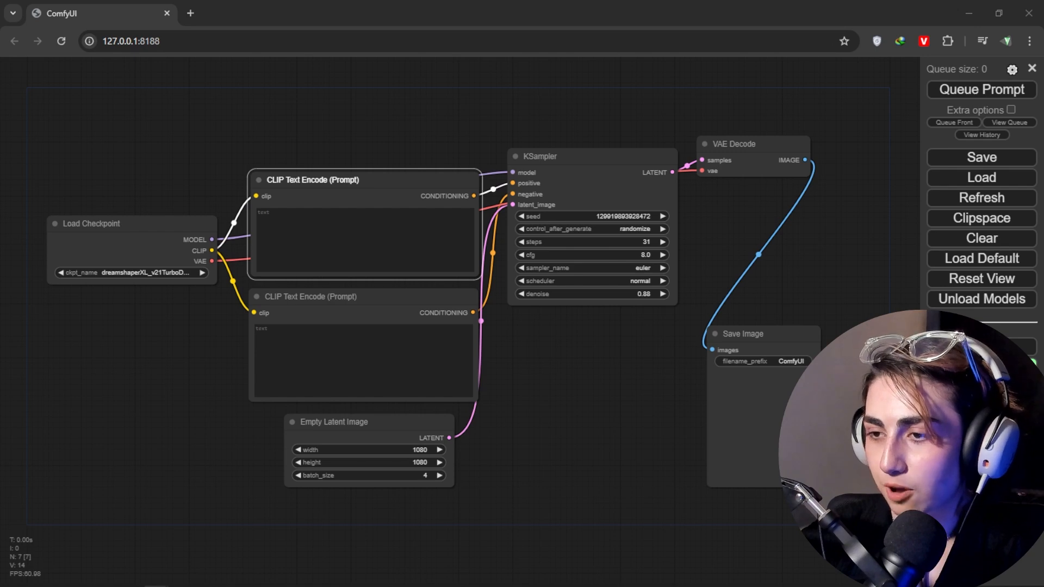
Step: Ask ChatGPT to "give me the perfect prompt to use for generating an image"
type("me the per")
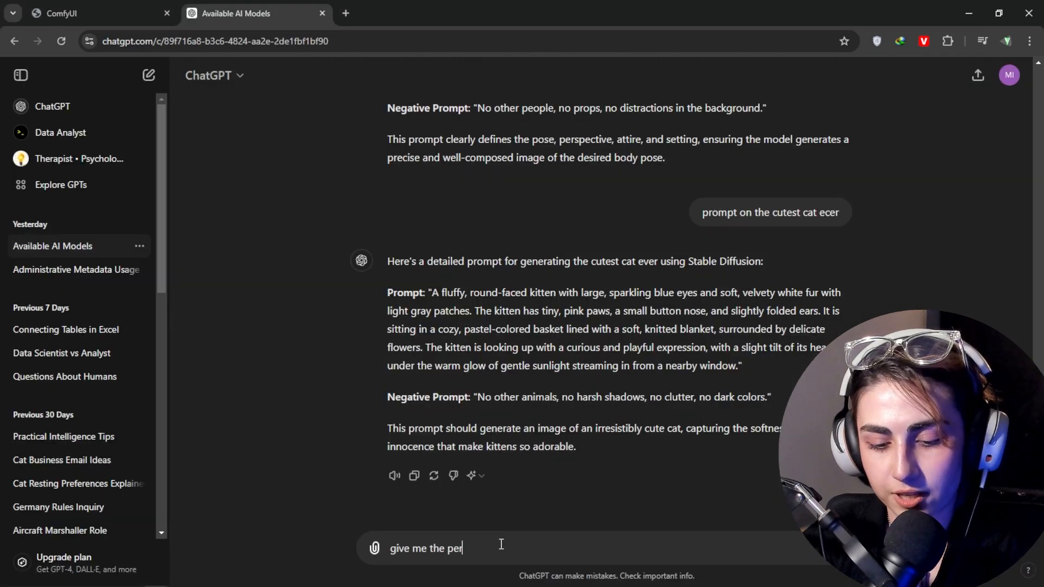
type("fect prompt to use for gen")
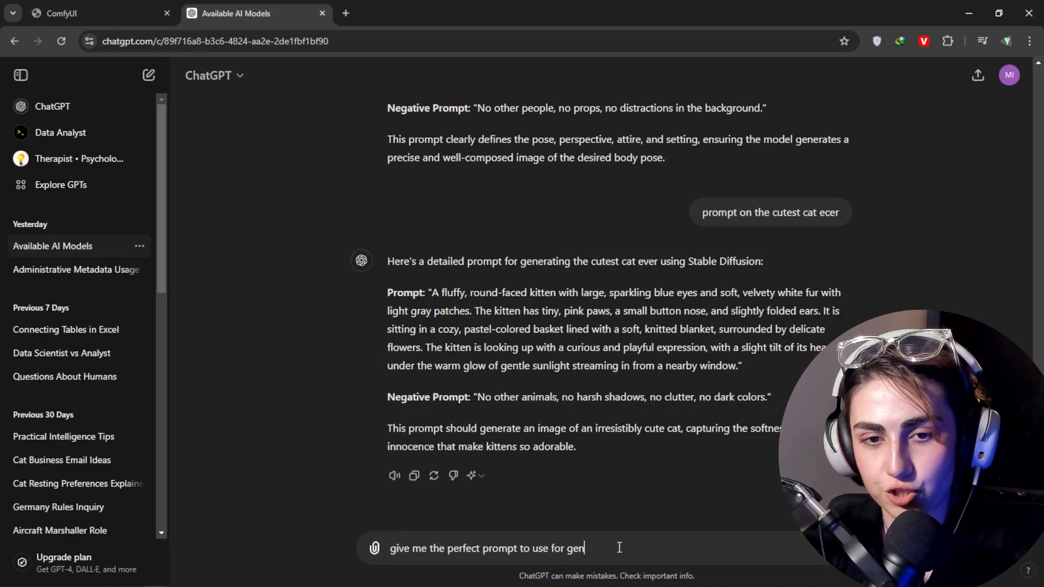
type("erating an image")
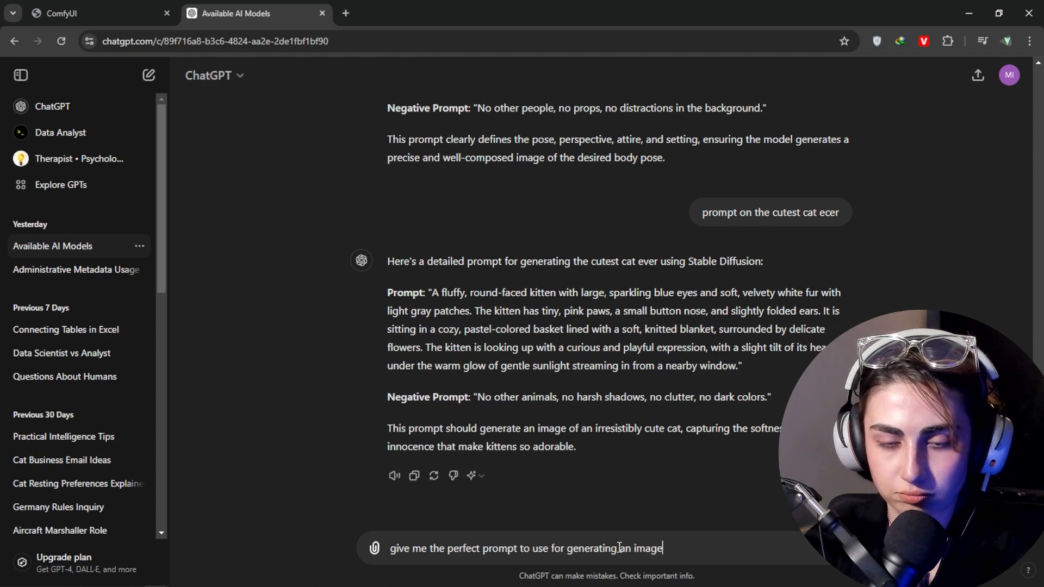
key("Return")
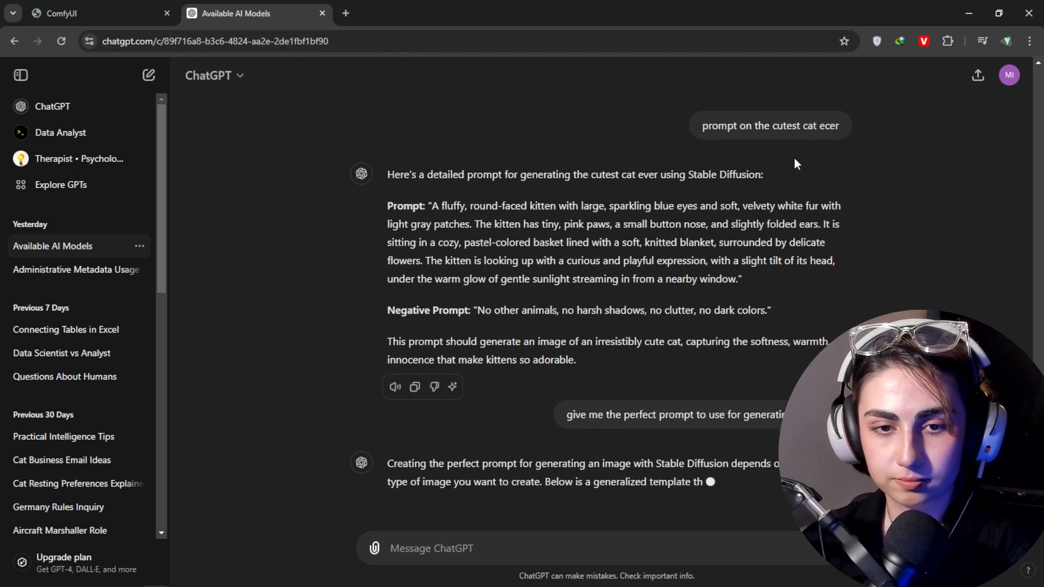
Step: Copy ChatGPT's example prompt about the young woman in an emerald green dress into the upper CLIP Text Encode node in ComfyUI
left_click_drag(668, 360, 434, 252)
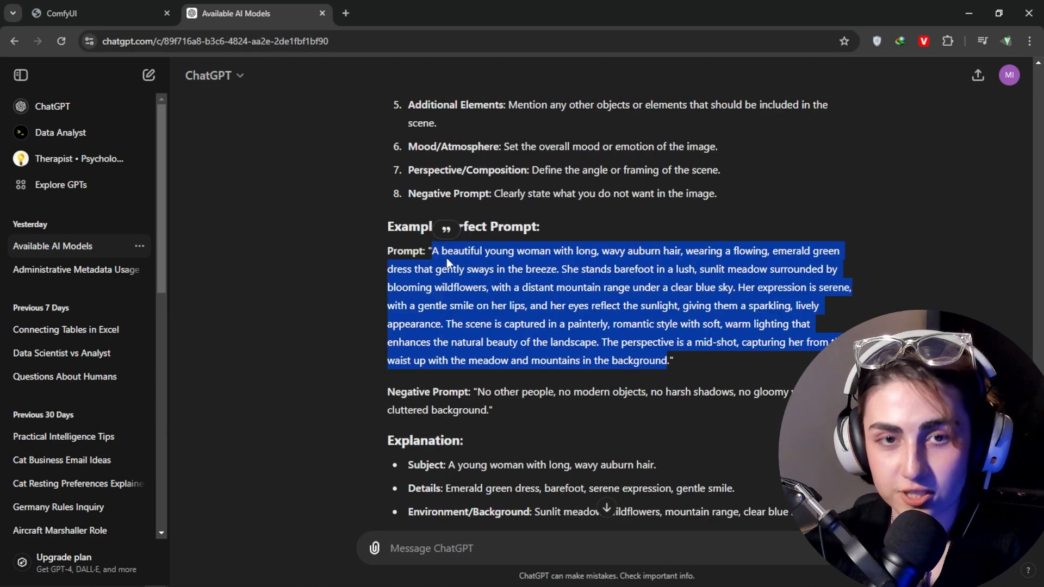
key("ctrl+c")
left_click(109, 11)
left_click(369, 229)
key("ctrl+v")
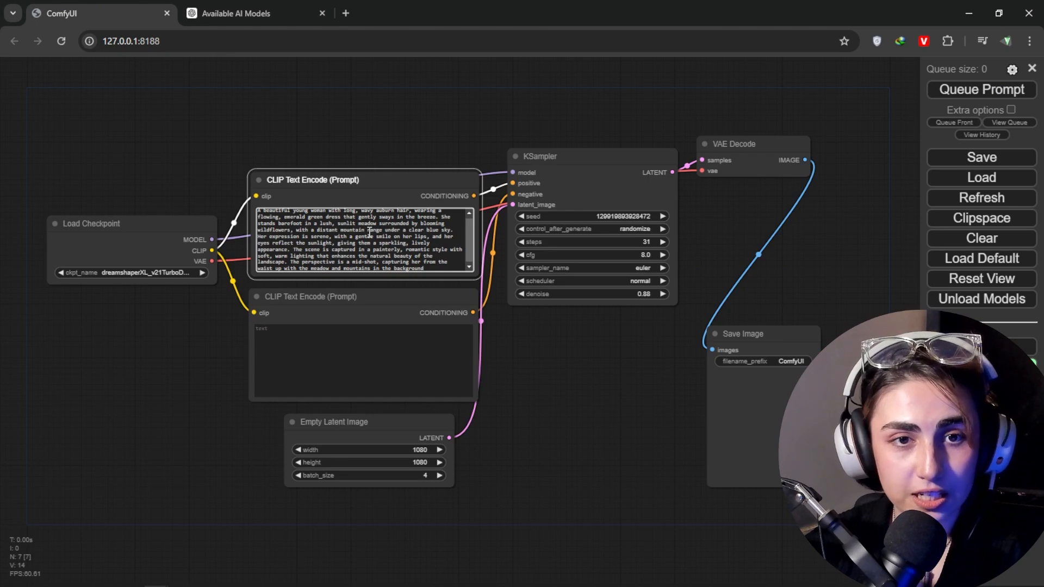
Step: Copy the negative prompt from "no modern objects" to "cluttered background" into the lower CLIP Text Encode node and queue the prompt
left_click(256, 11)
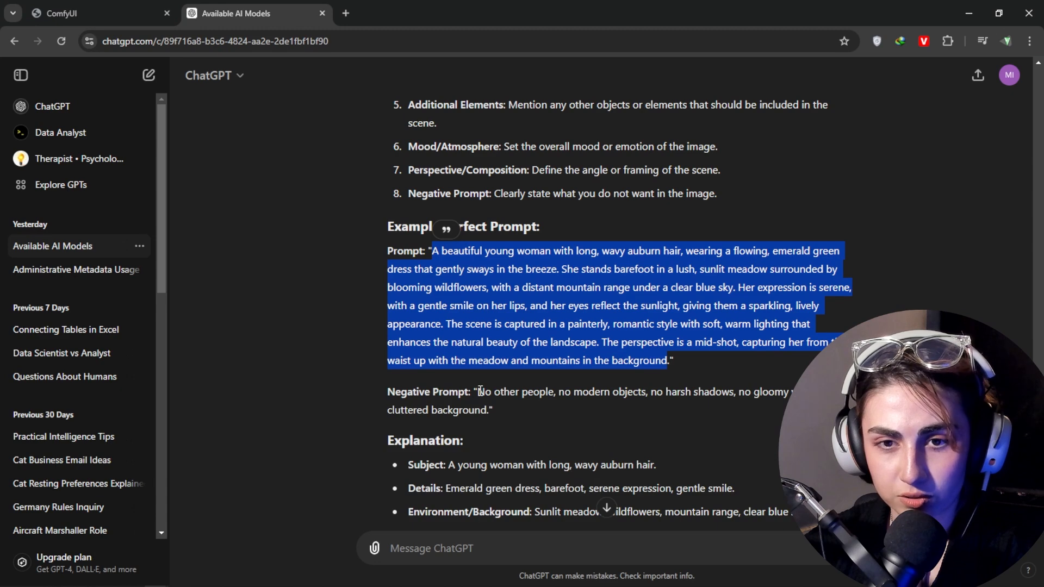
left_click_drag(559, 391, 488, 414)
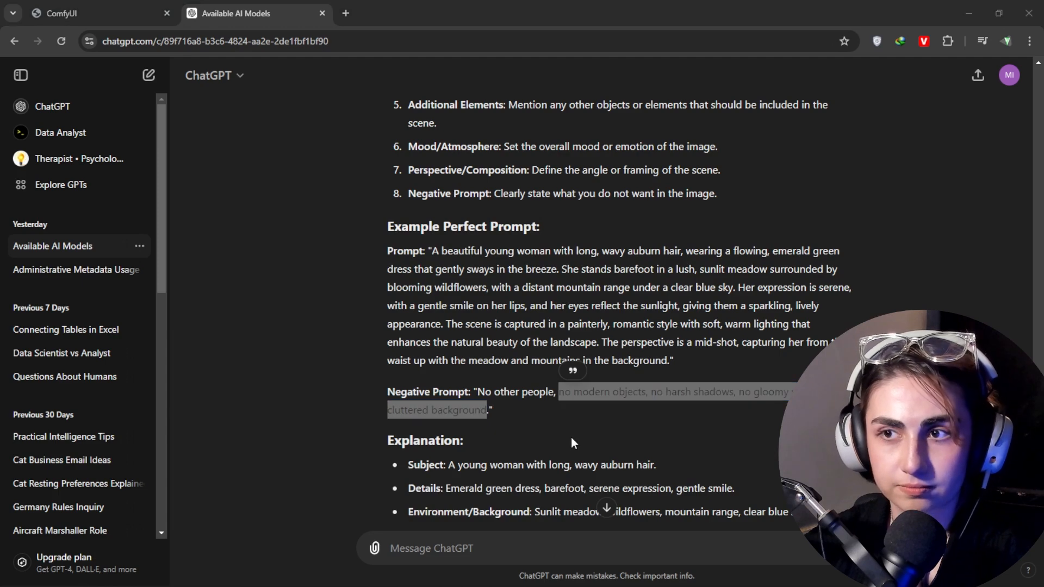
left_click(82, 12)
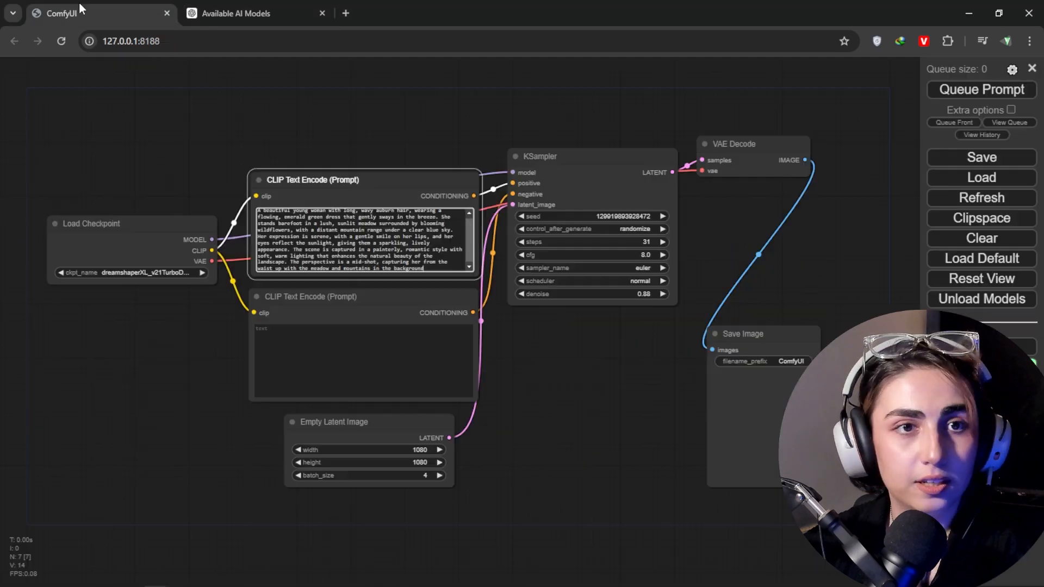
left_click(368, 332)
key("ctrl+v")
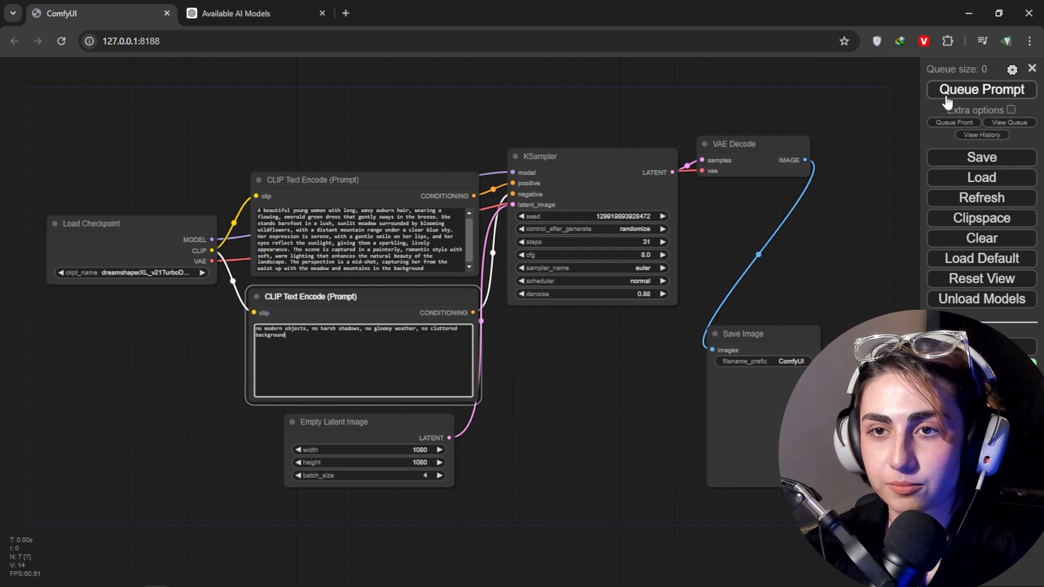
left_click(978, 97)
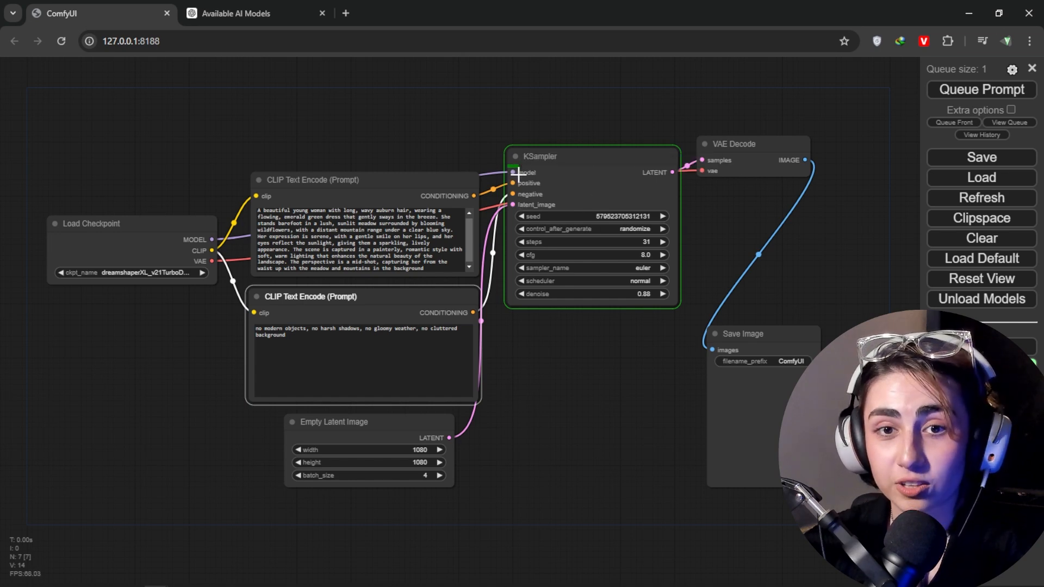
left_click(468, 243)
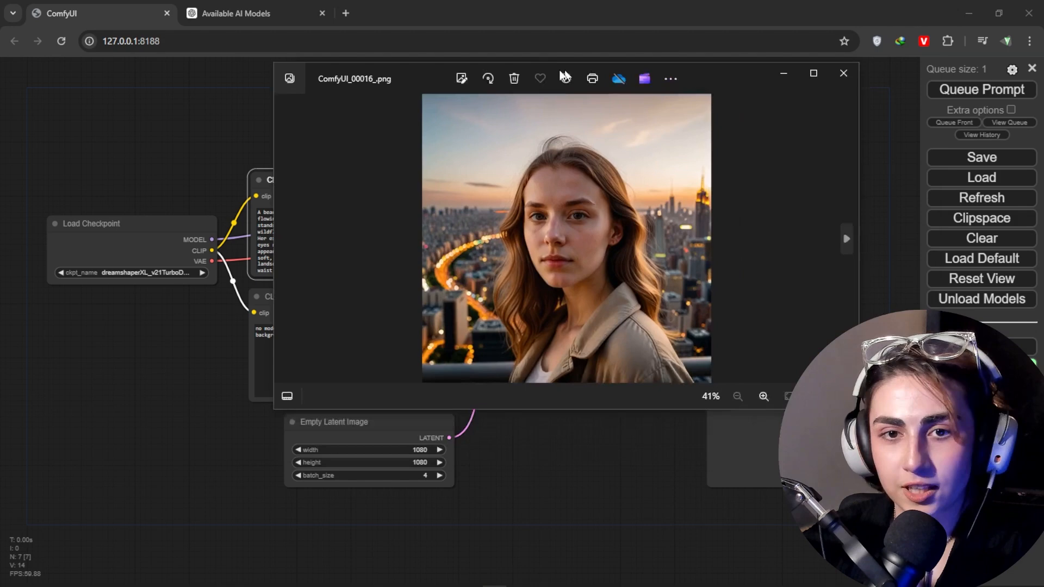
Step: Browse the earlier generated images of women from ComfyUI_00016_.png to ComfyUI_00025_.png in the image viewer
left_click_drag(564, 73, 493, 83)
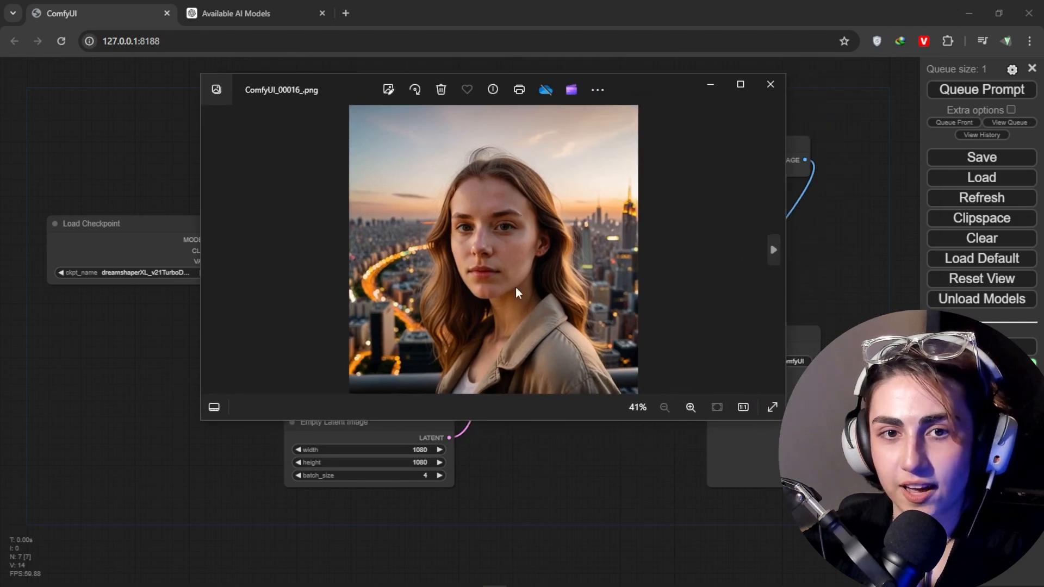
left_click(773, 253)
left_click(775, 250)
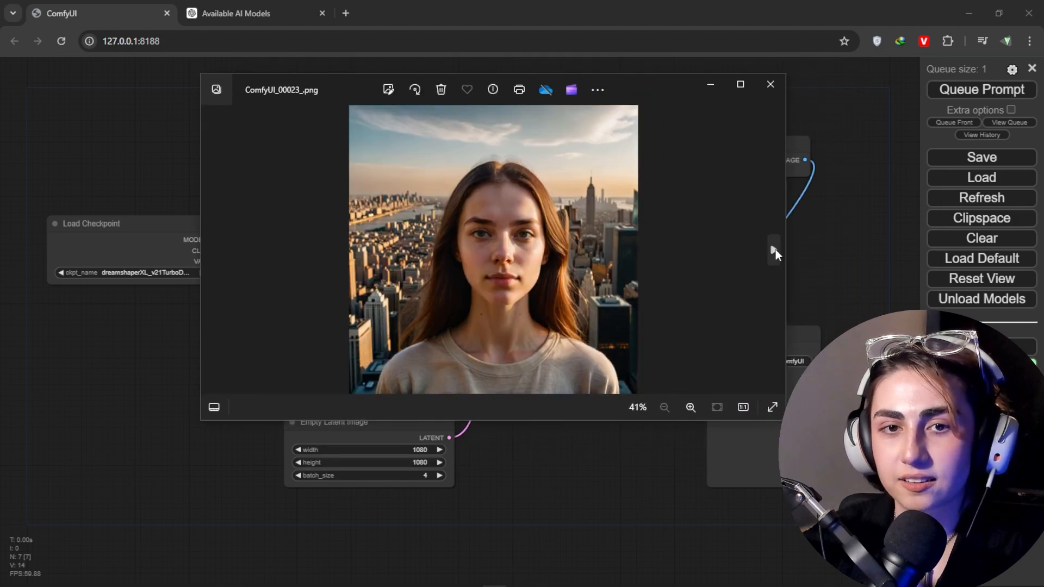
left_click(775, 250)
left_click(775, 250)
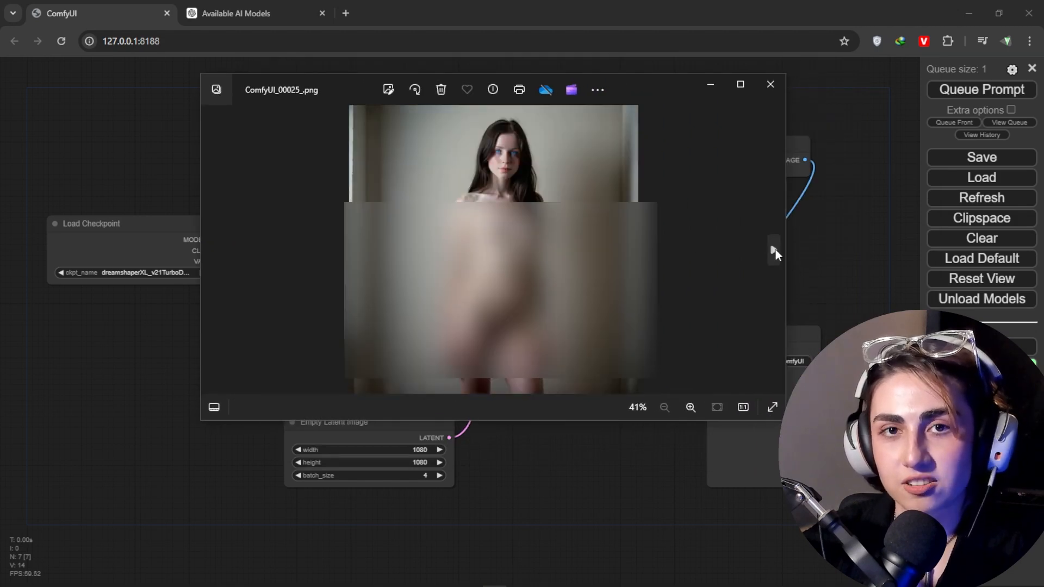
left_click(770, 84)
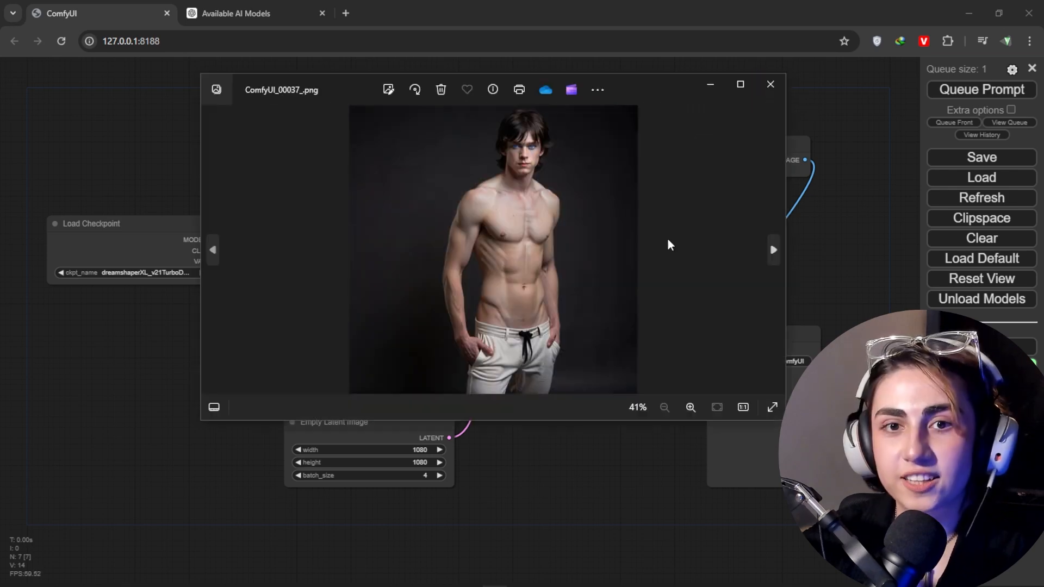
Step: Examine the earlier full-figure images ComfyUI_00037_.png, ComfyUI_00039_.png and ComfyUI_00047_.png up close
scroll(481, 233, "up", 2)
left_click_drag(478, 233, 456, 289)
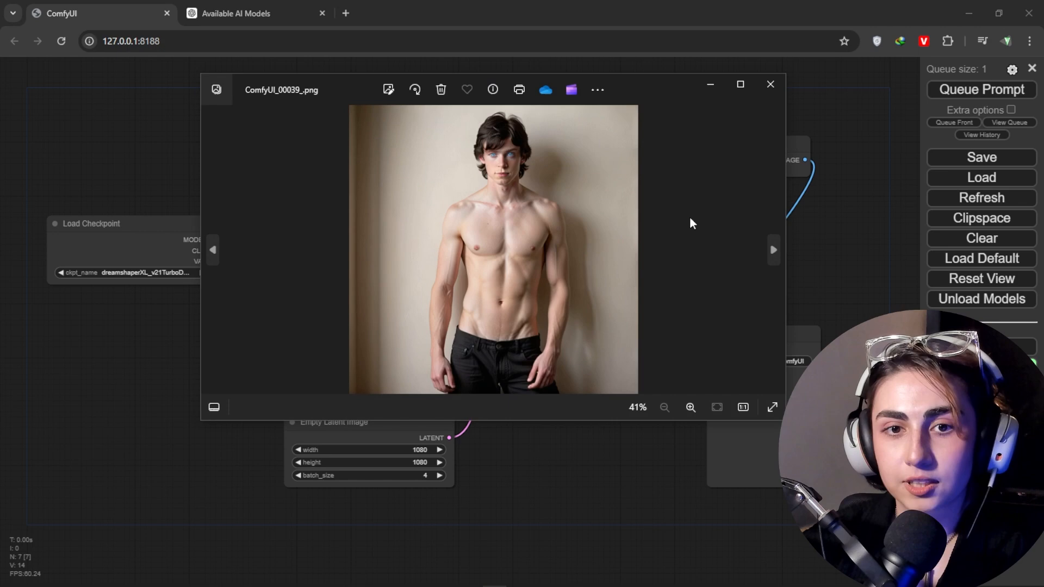
double_click(522, 245)
left_click_drag(519, 248, 535, 374)
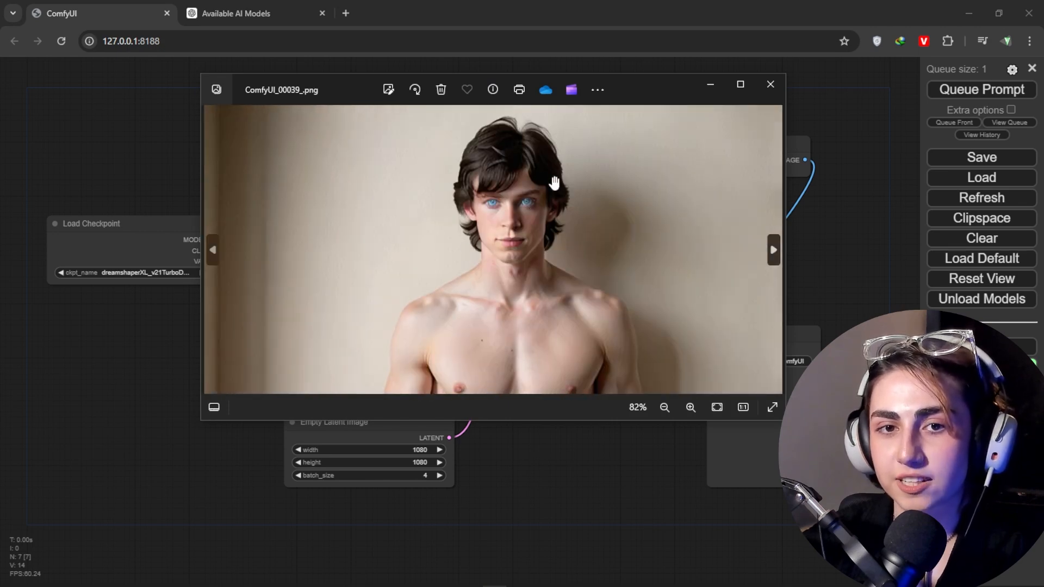
left_click(770, 83)
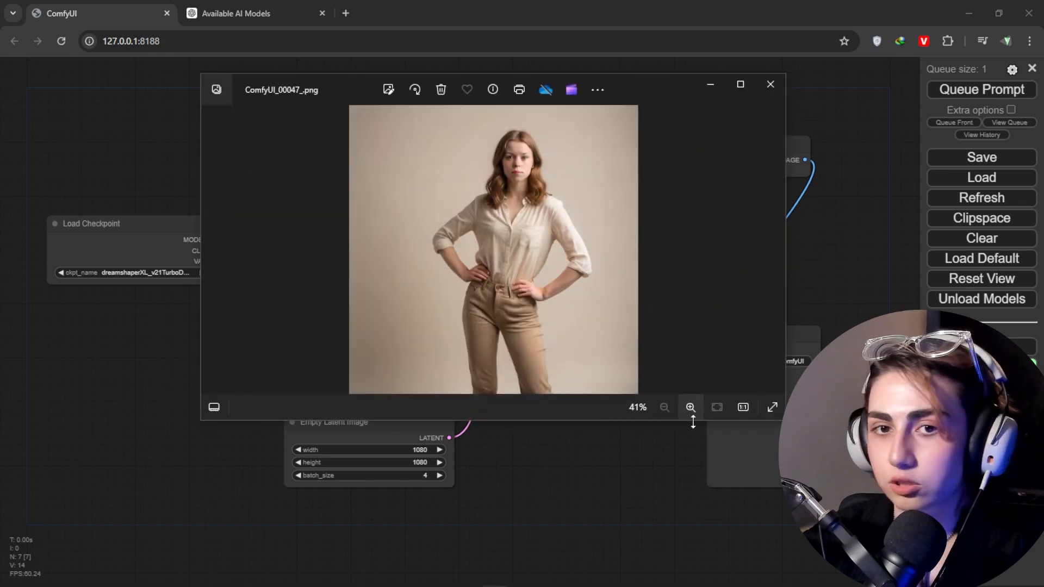
double_click(521, 245)
left_click_drag(477, 135, 568, 340)
left_click(770, 84)
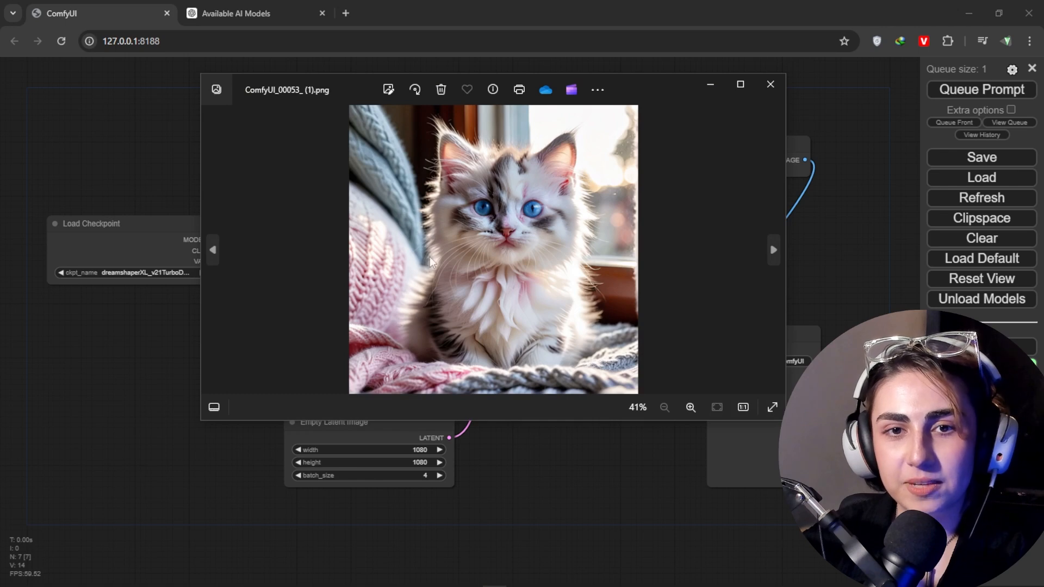
Step: Examine the face, fur and blanket details of the fluffy kitten image ComfyUI_00053_.png
left_click(771, 251)
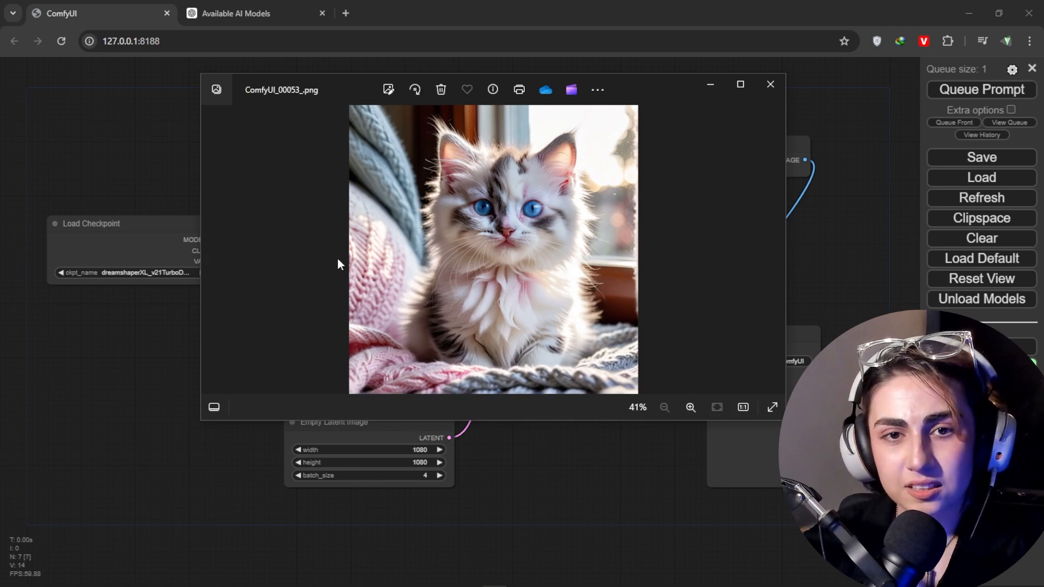
scroll(337, 257, "up", 1)
left_click_drag(516, 217, 489, 320)
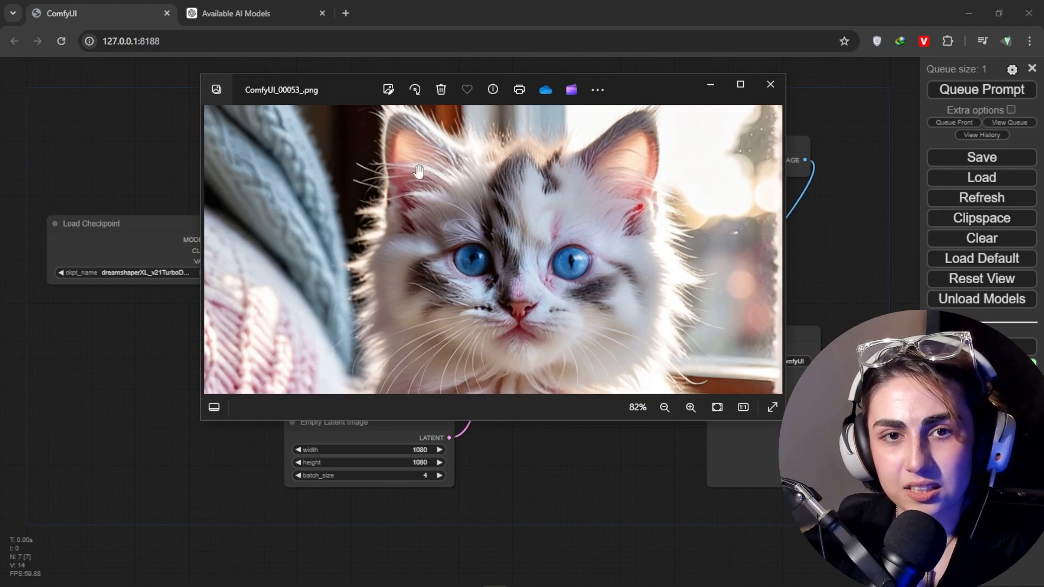
left_click_drag(429, 343, 435, 156)
left_click_drag(486, 359, 519, 307)
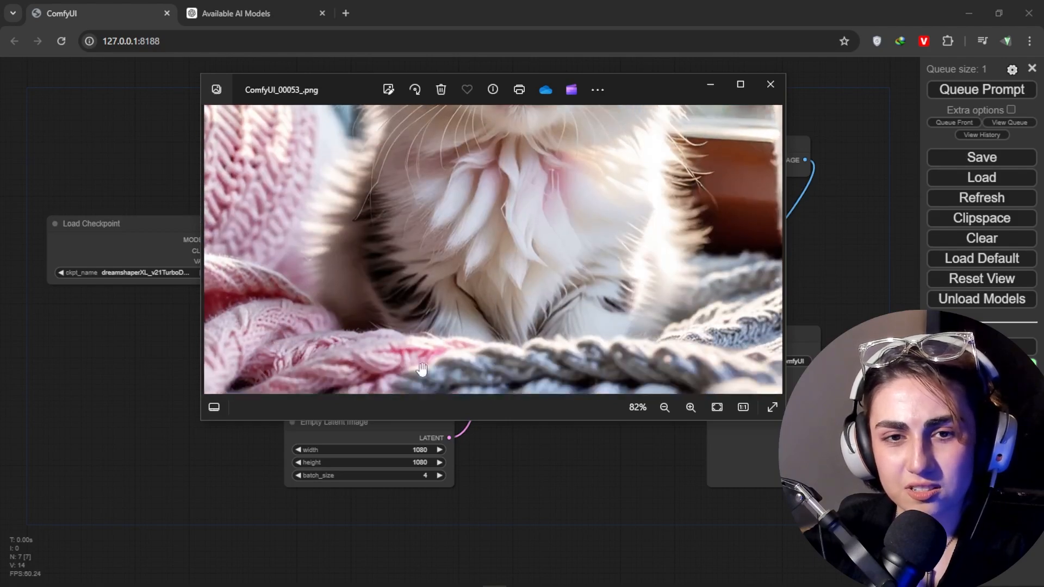
left_click_drag(463, 265, 430, 443)
left_click(770, 84)
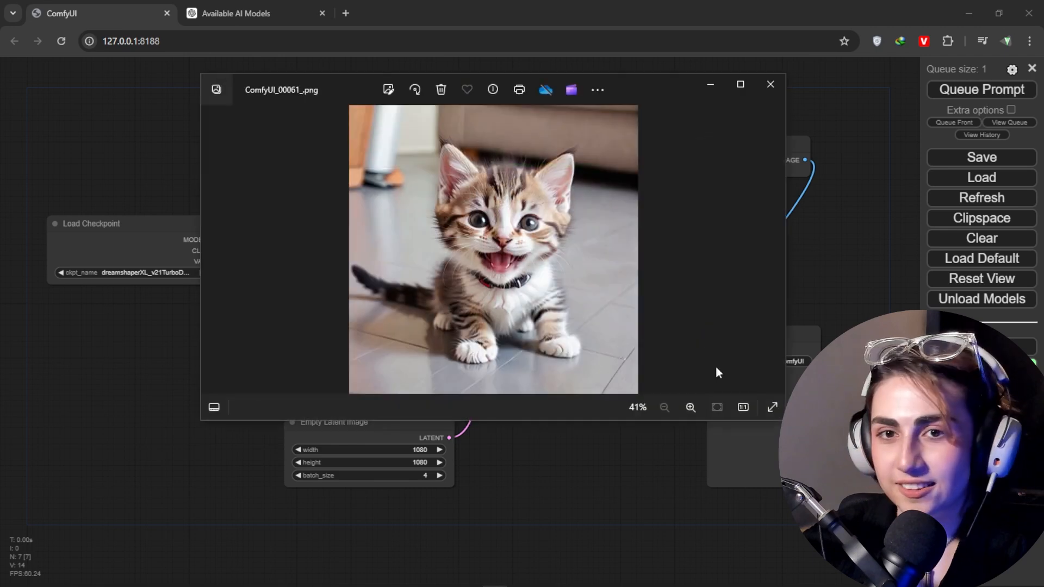
Step: Examine the face and paws of the tabby kitten image ComfyUI_00061_.png up close
left_click_drag(447, 130, 435, 251)
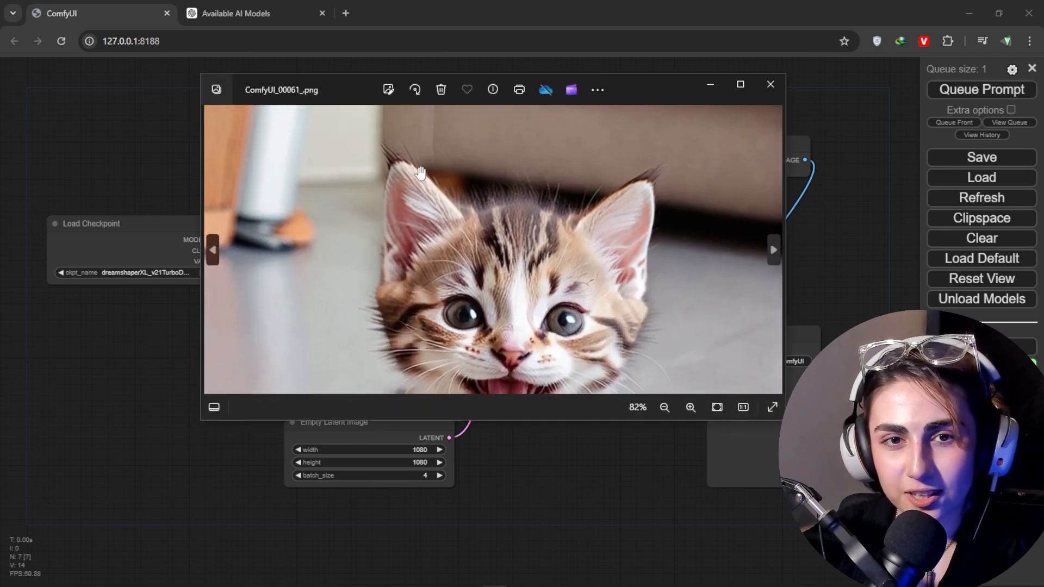
left_click_drag(519, 331, 524, 148)
left_click_drag(543, 265, 538, 199)
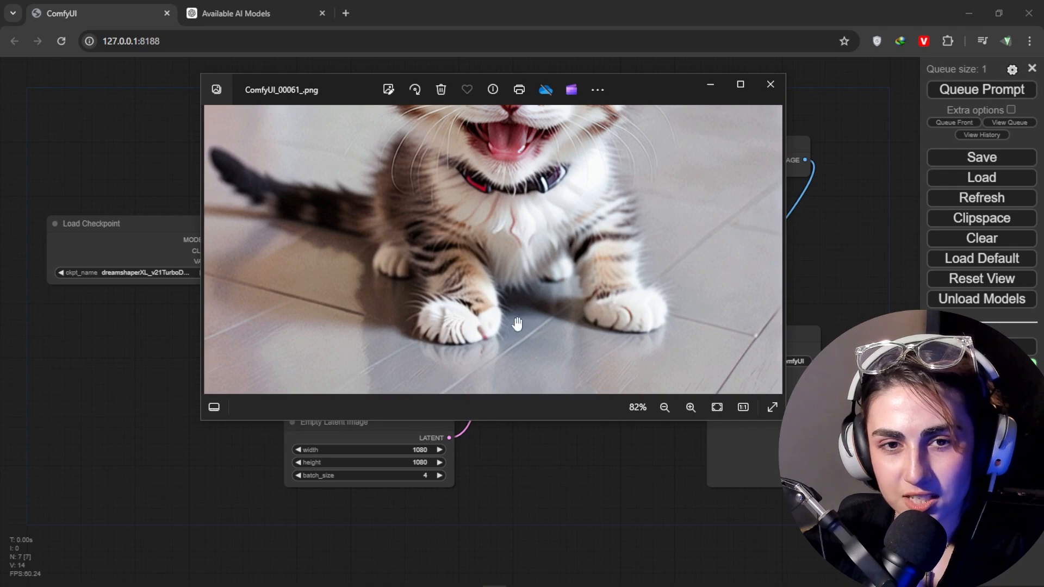
left_click_drag(467, 222, 467, 350)
left_click(771, 84)
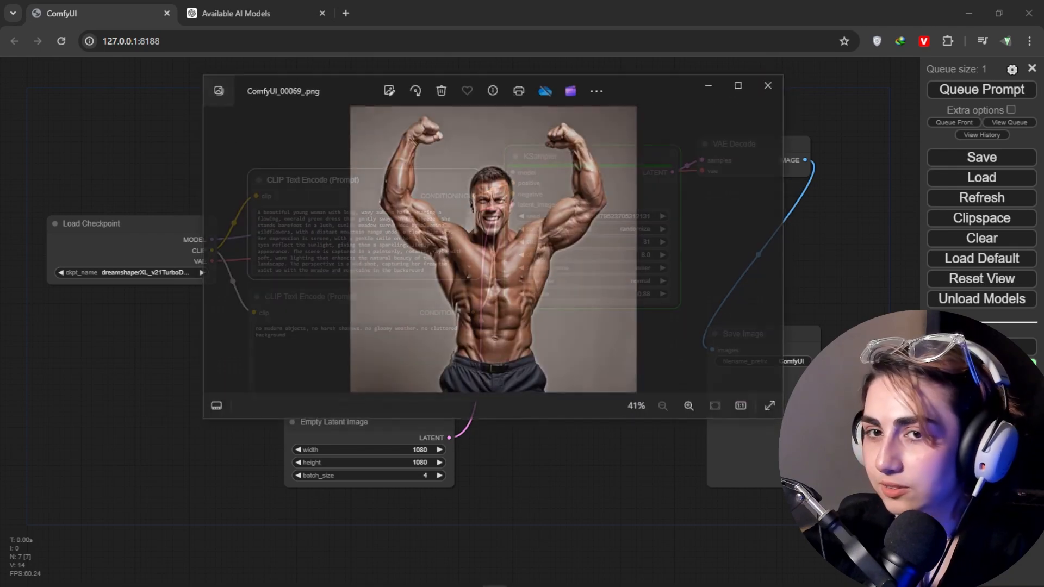
Step: Examine the torso, arms and face in the muscular man image ComfyUI_00069_.png up close
scroll(481, 267, "up", 4)
left_click_drag(481, 267, 471, 202)
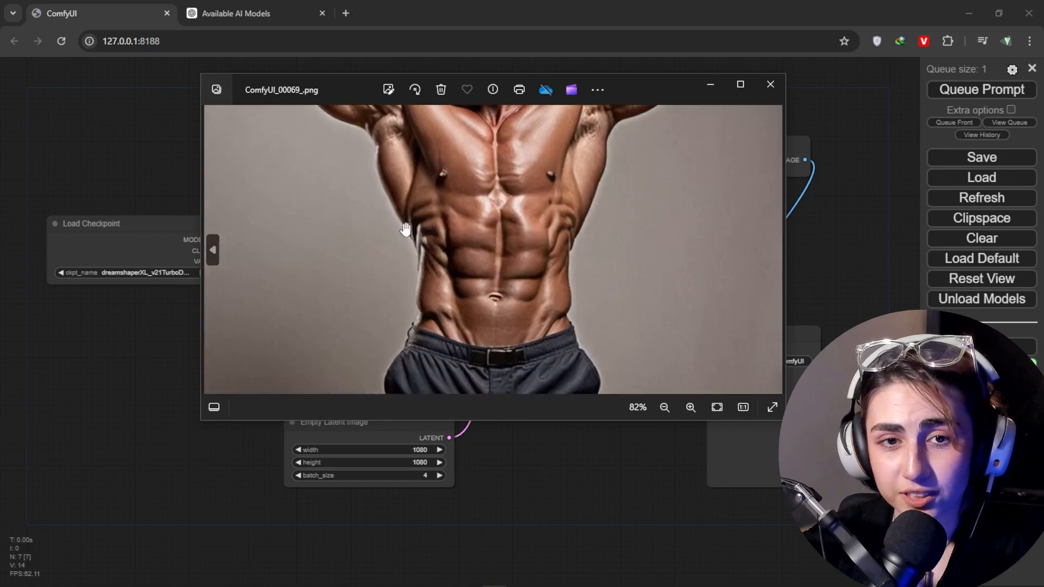
left_click_drag(499, 259, 485, 375)
left_click_drag(453, 226, 517, 305)
left_click_drag(329, 247, 326, 214)
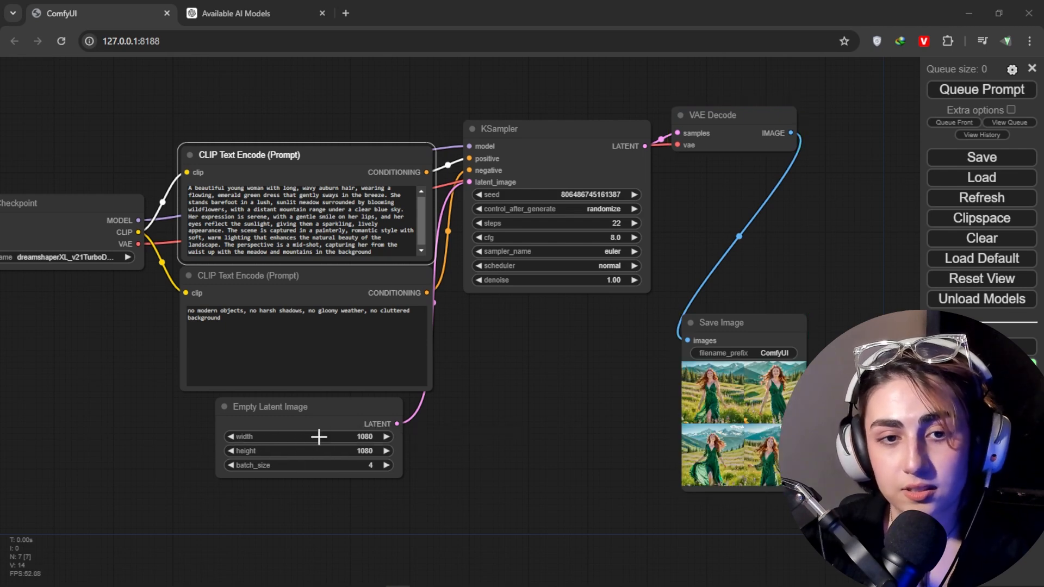
Step: Open two of the generated green-dress images from the Save Image node at full size in separate browser tabs
left_click(712, 399)
right_click(712, 399)
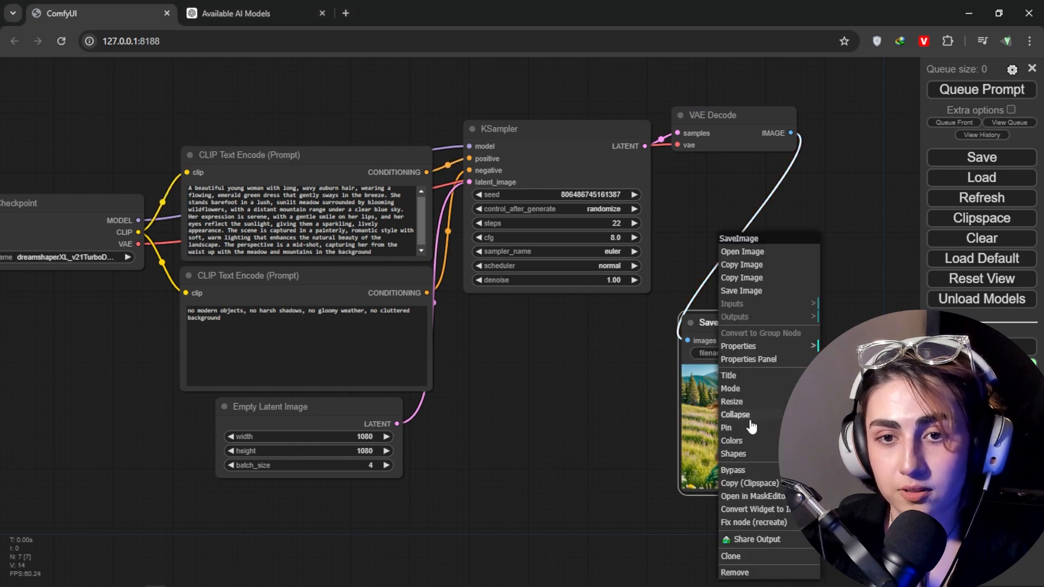
left_click(748, 253)
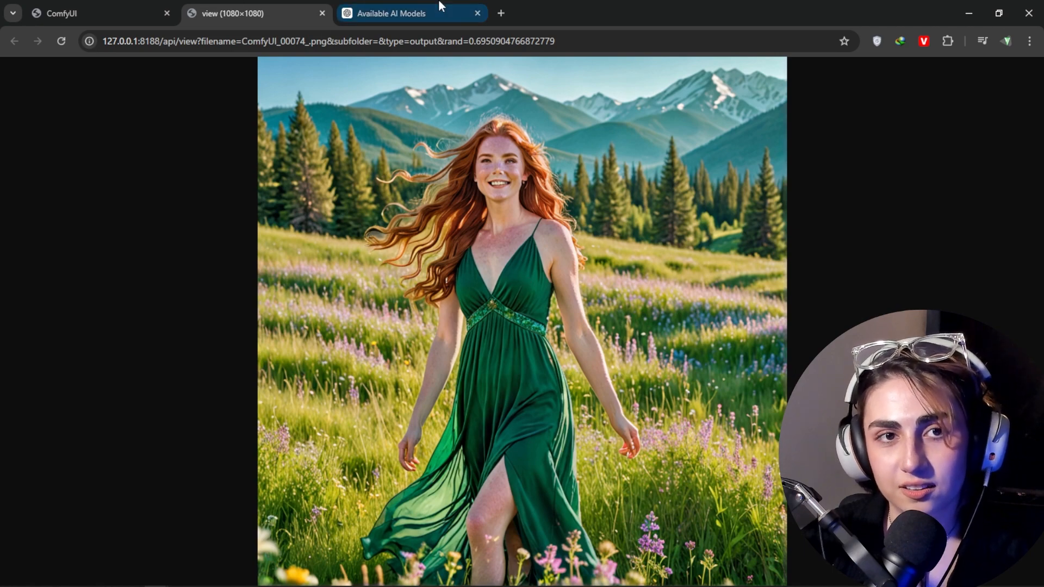
left_click(80, 11)
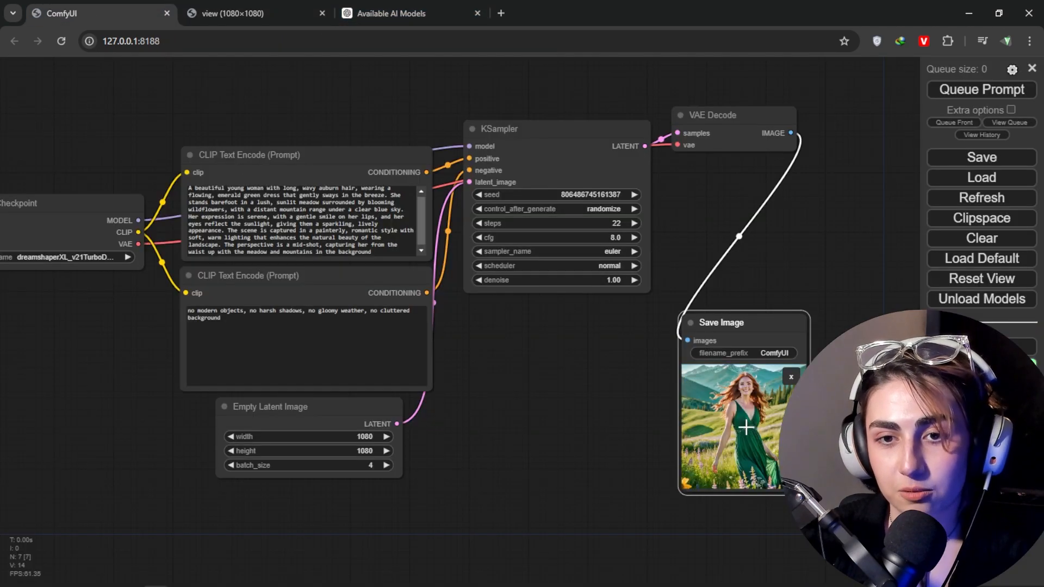
right_click(734, 404)
left_click(761, 255)
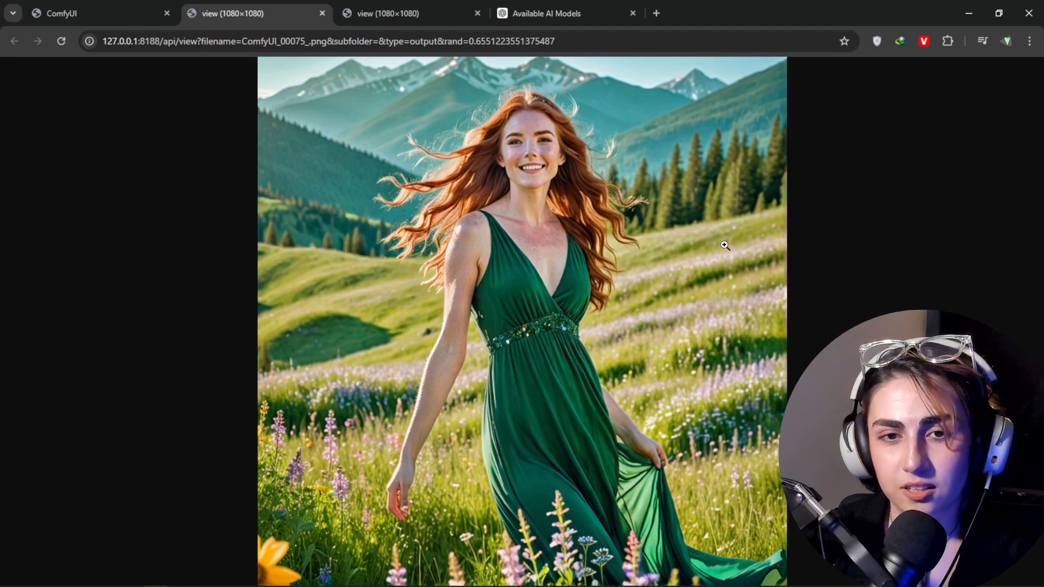
Step: Open the other two generated green-dress images from the Save Image node at full size in separate browser tabs
left_click(107, 11)
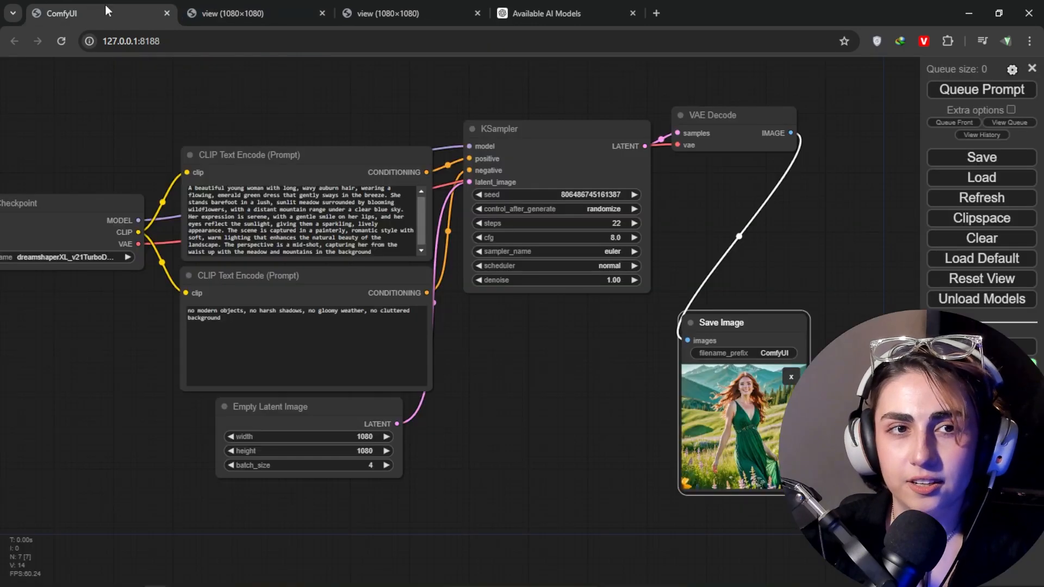
right_click(740, 408)
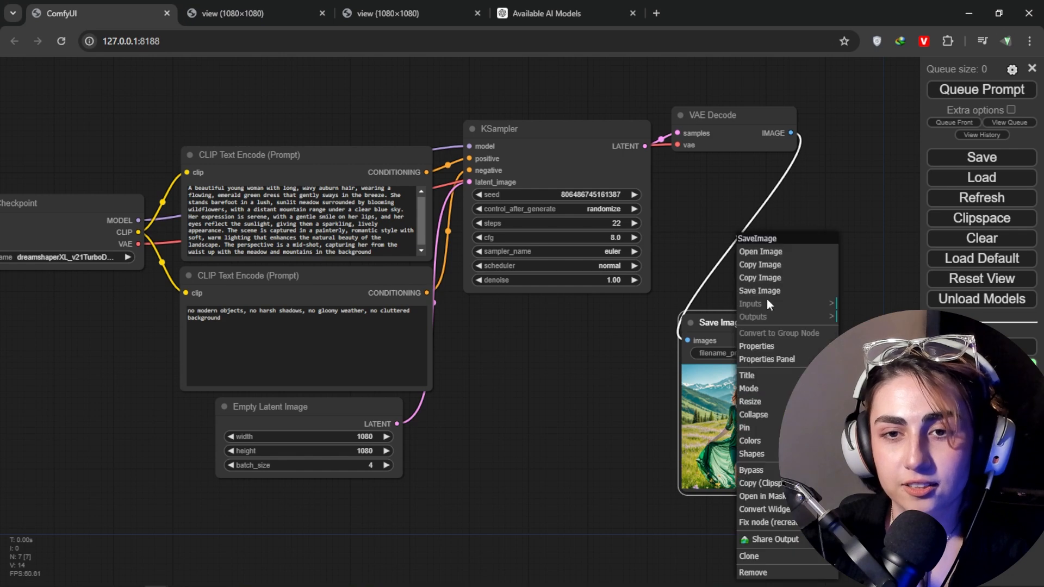
left_click(782, 252)
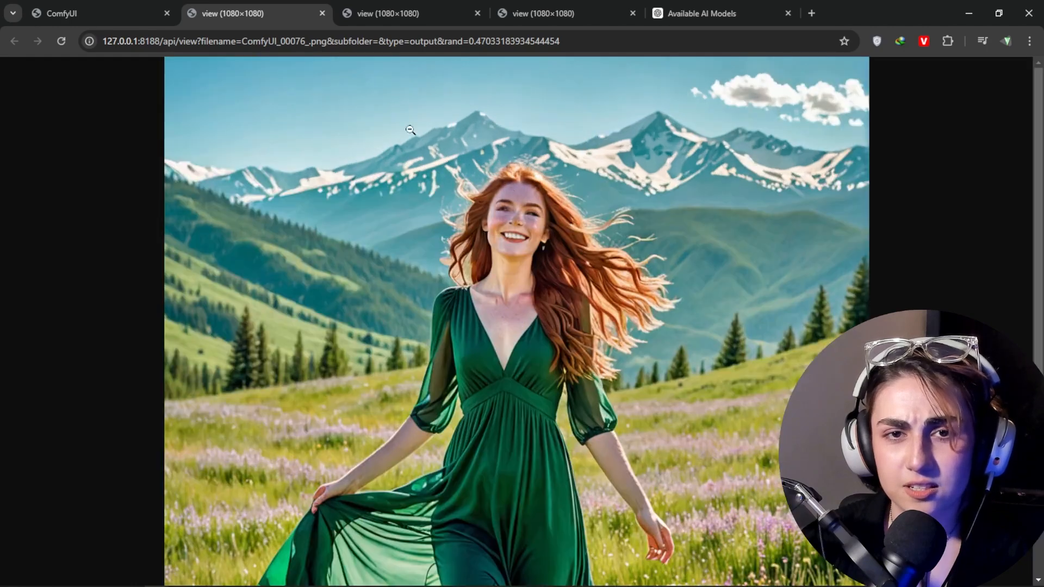
left_click(177, 5)
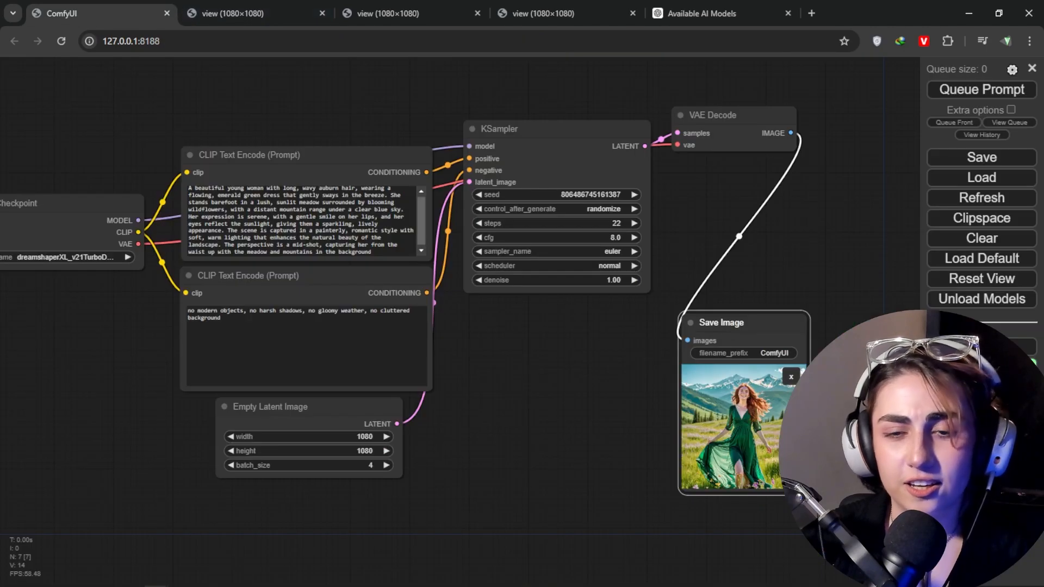
right_click(720, 414)
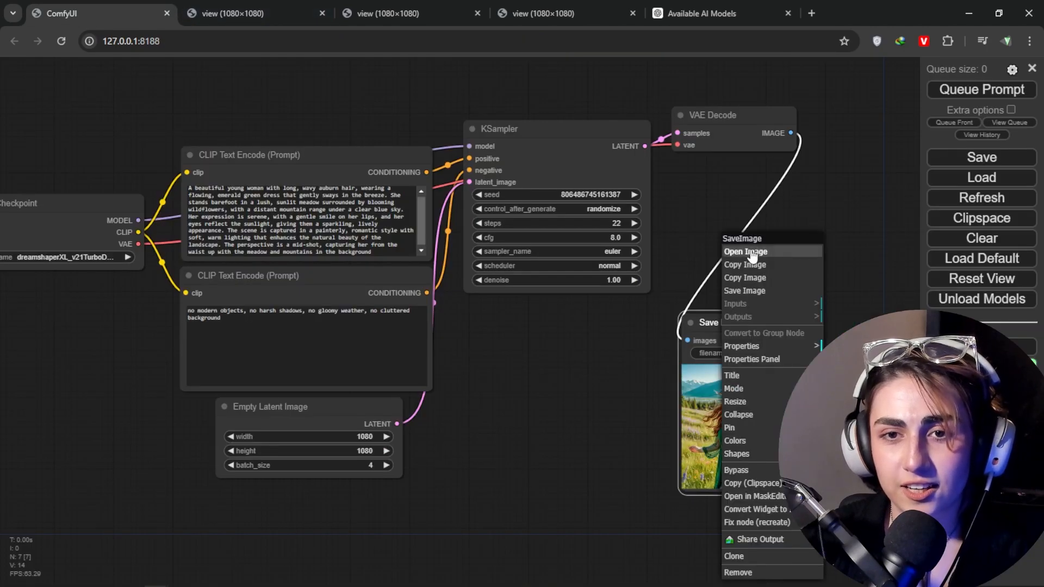
left_click(728, 253)
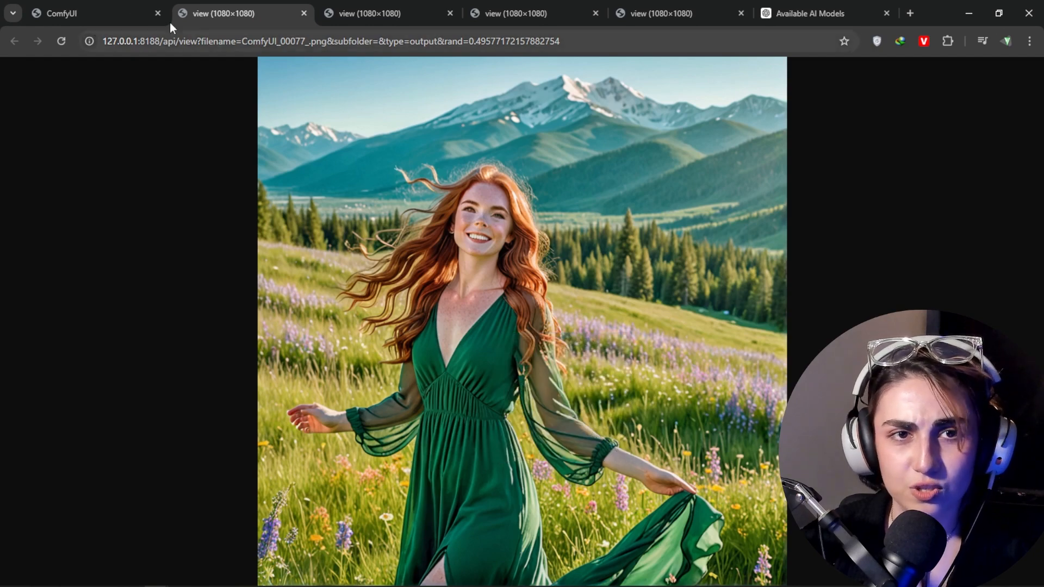
Step: Replace the positive prompt with "a ginger head kids in the middle of the frame . with freakles and a transparent glass . lokking smart. ambient coloring"
left_click(114, 4)
left_click(392, 239)
key("ctrl+a")
type("a ginger")
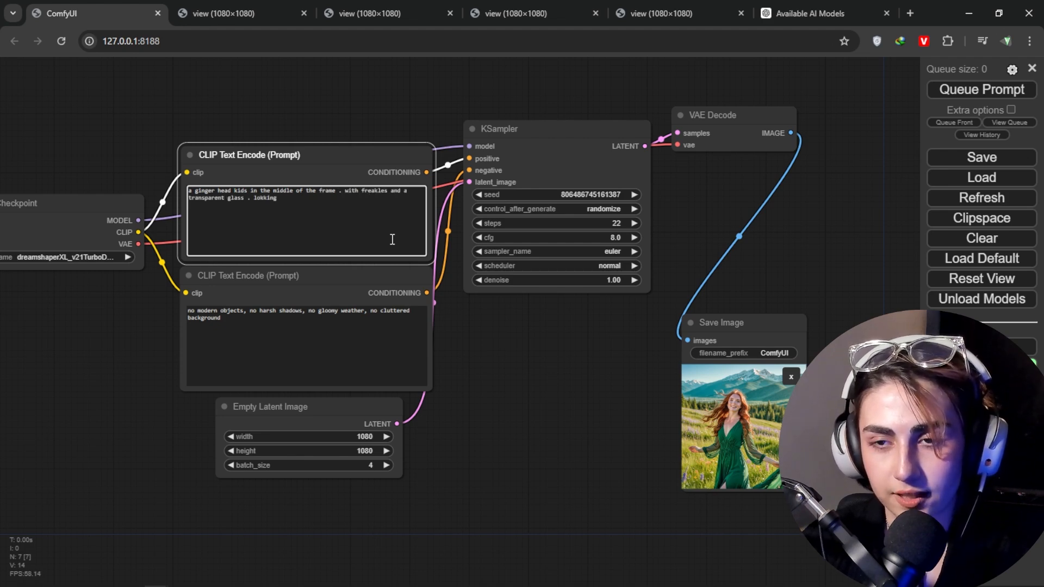
type("loring")
Step: Shorten the negative prompt to "no cluttered background" and queue the generation
left_click(312, 344)
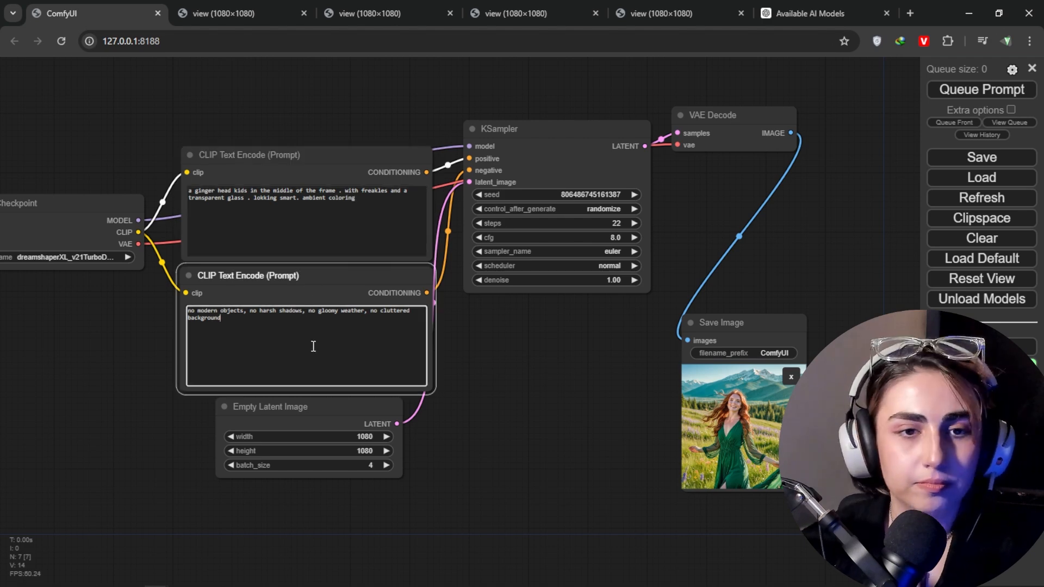
left_click_drag(370, 311, 98, 311)
key("BackSpace")
key("ctrl+Return")
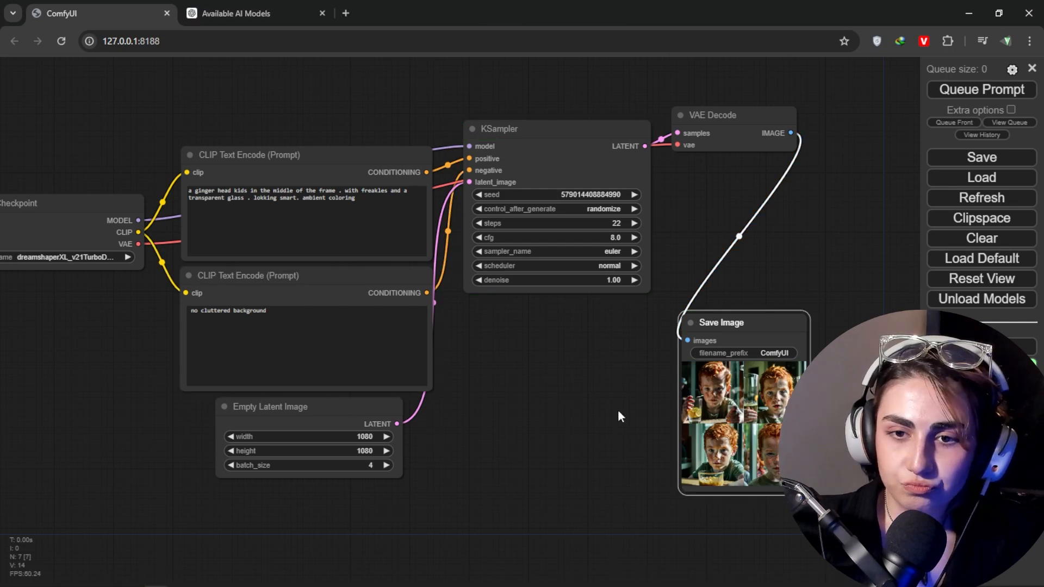
Step: Open the close-up ginger boy image with other children behind him from the Save Image node at full size in a new tab
left_click(732, 452)
left_click(791, 475)
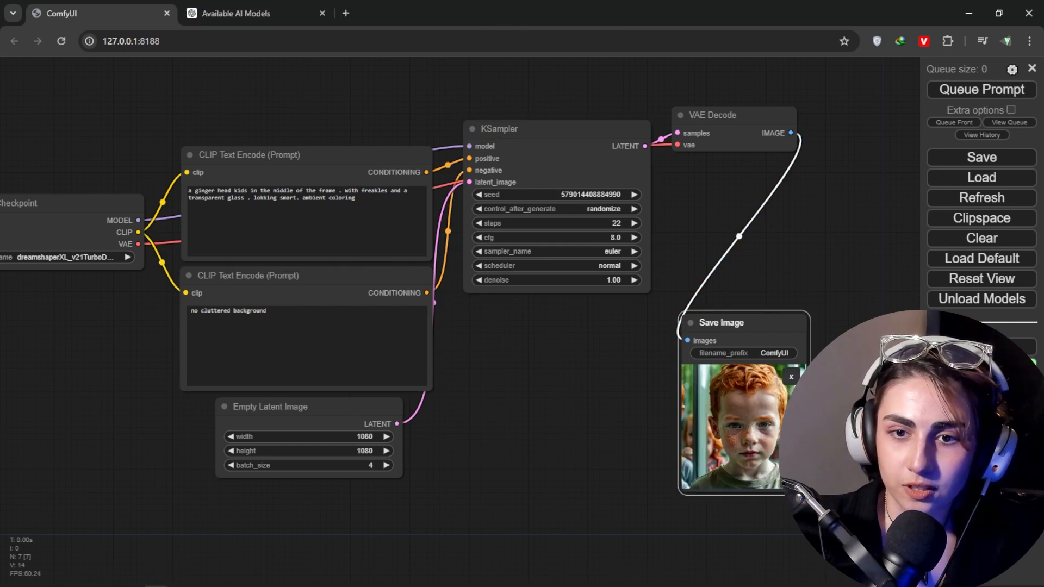
right_click(742, 435)
left_click(783, 254)
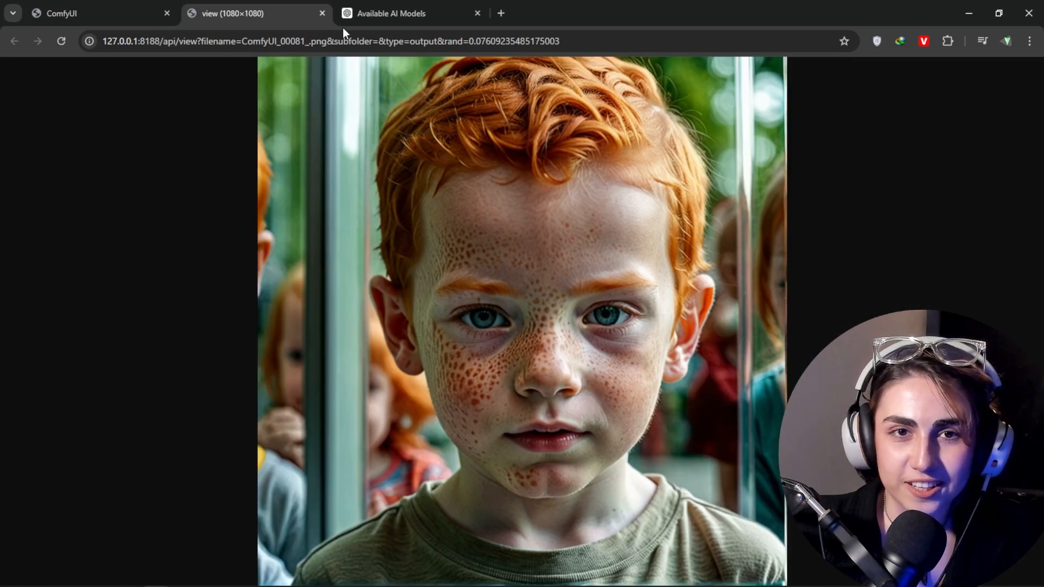
Step: Open the ginger boy image with lemon slices in a glass and the one with two tall glasses at full size in separate tabs
left_click(100, 8)
right_click(772, 422)
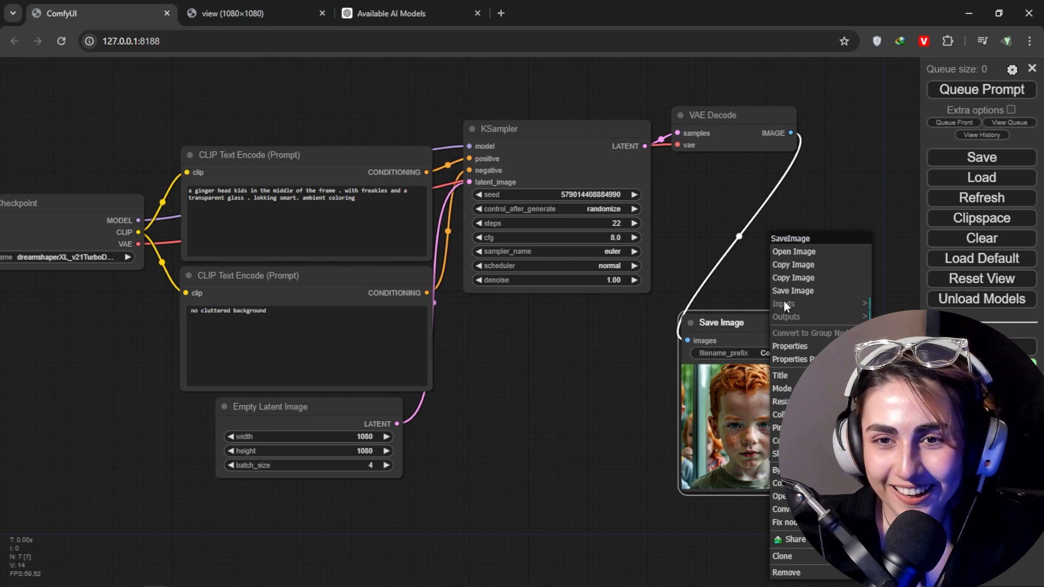
left_click(786, 265)
right_click(733, 424)
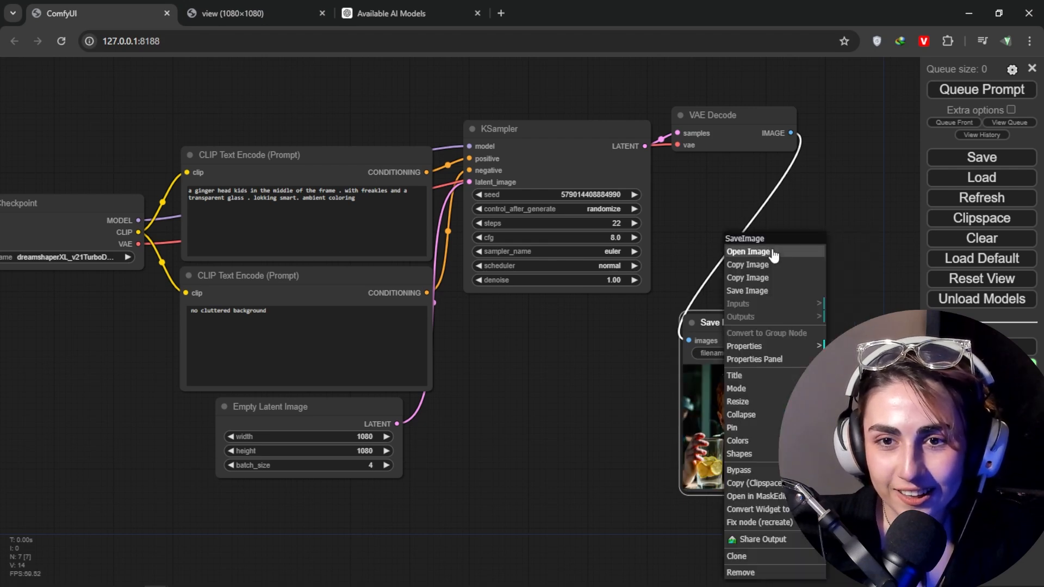
left_click(750, 250)
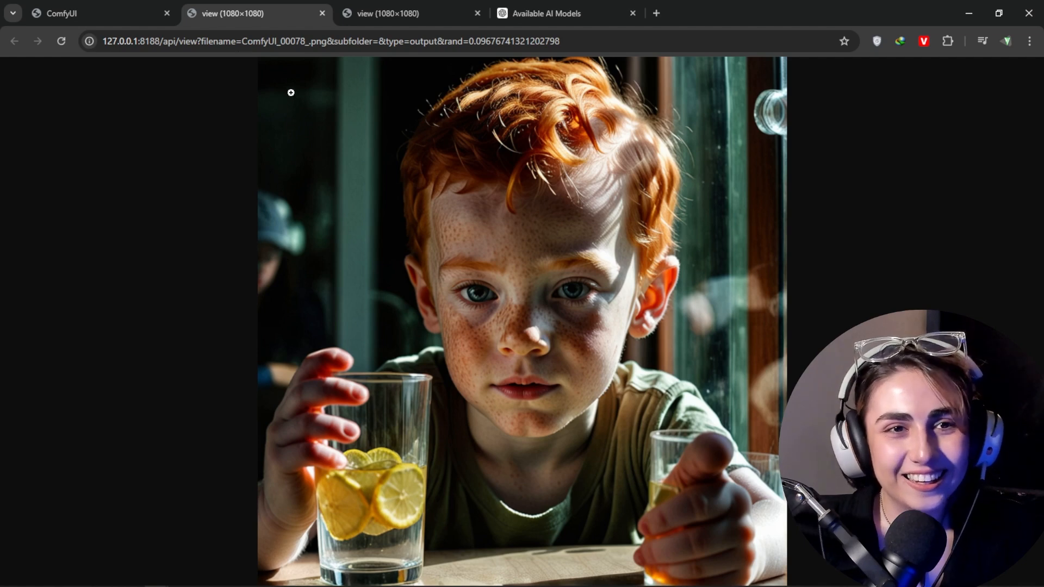
left_click(87, 13)
right_click(735, 424)
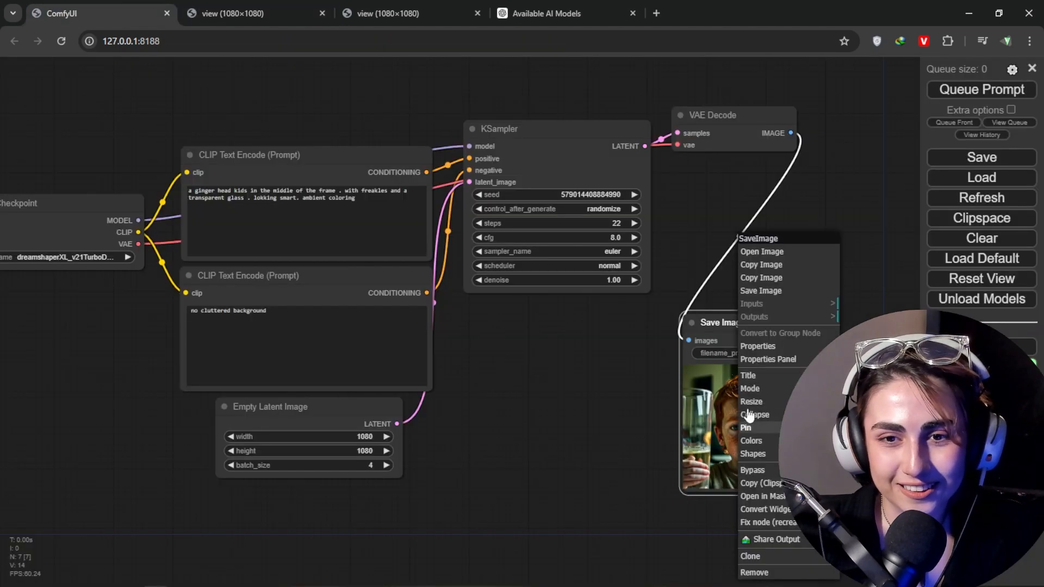
left_click(779, 251)
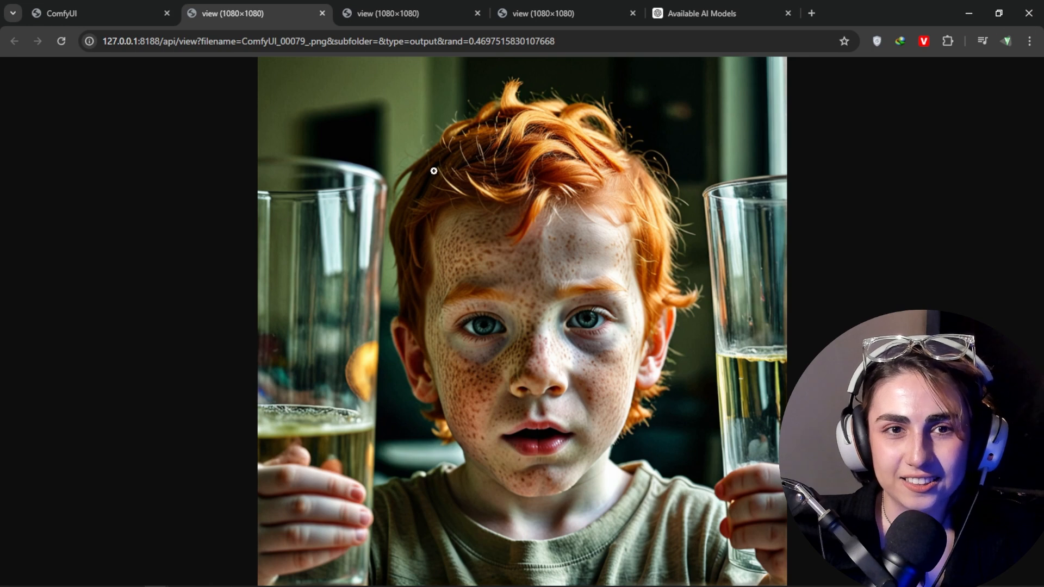
Step: Change "kids" to "kid" in the positive prompt of the ComfyUI workflow
left_click(93, 12)
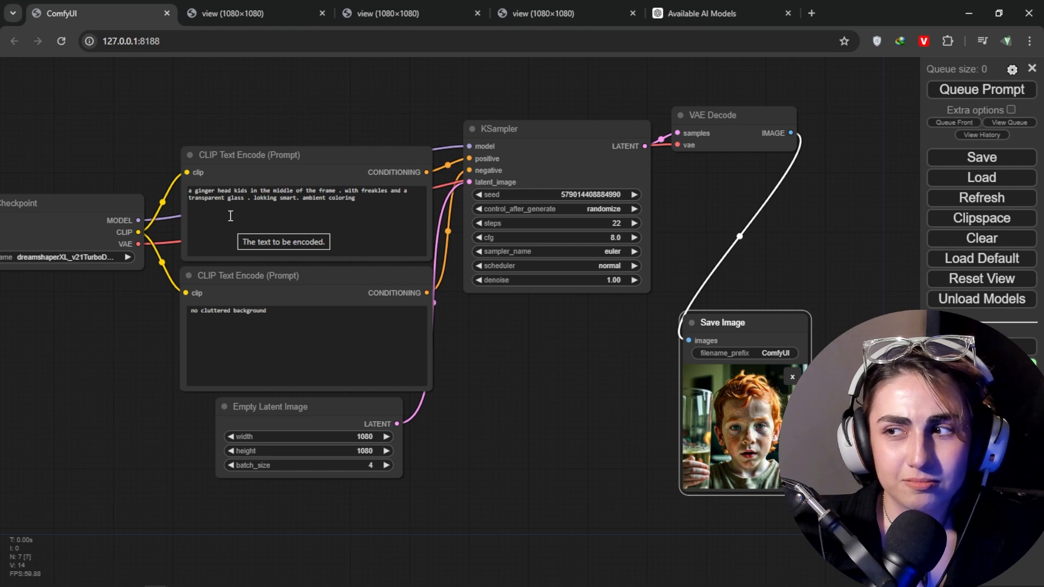
left_click(246, 190)
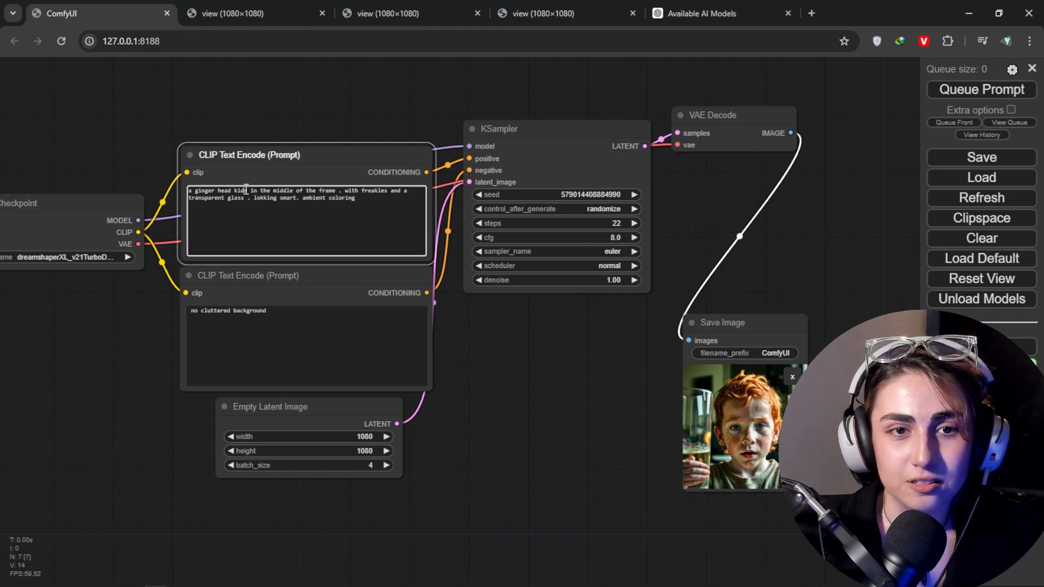
key("BackSpace")
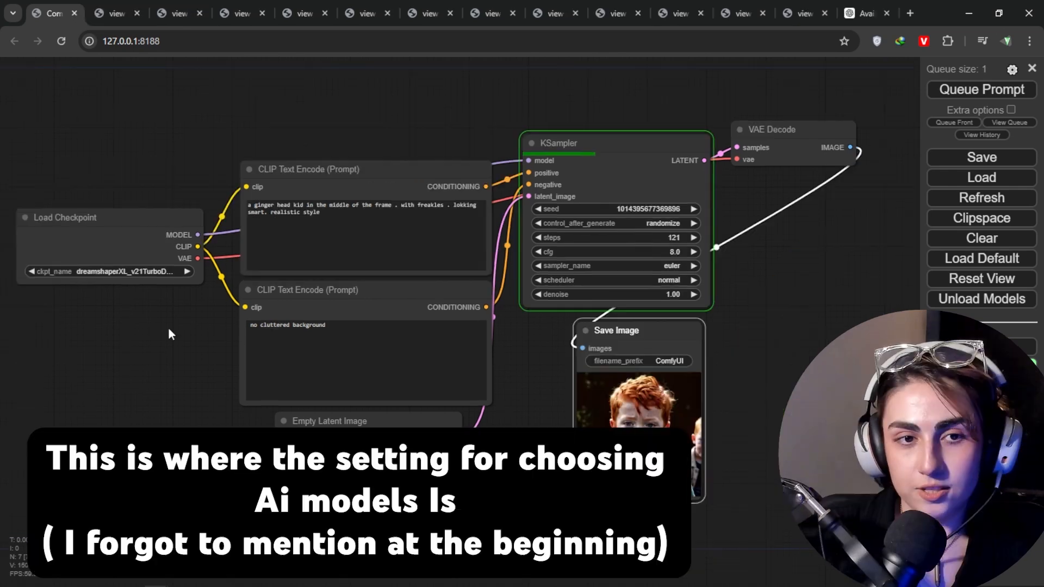
Step: Open the model choices for the checkpoint name in the Load Checkpoint node
left_click_drag(169, 329, 215, 311)
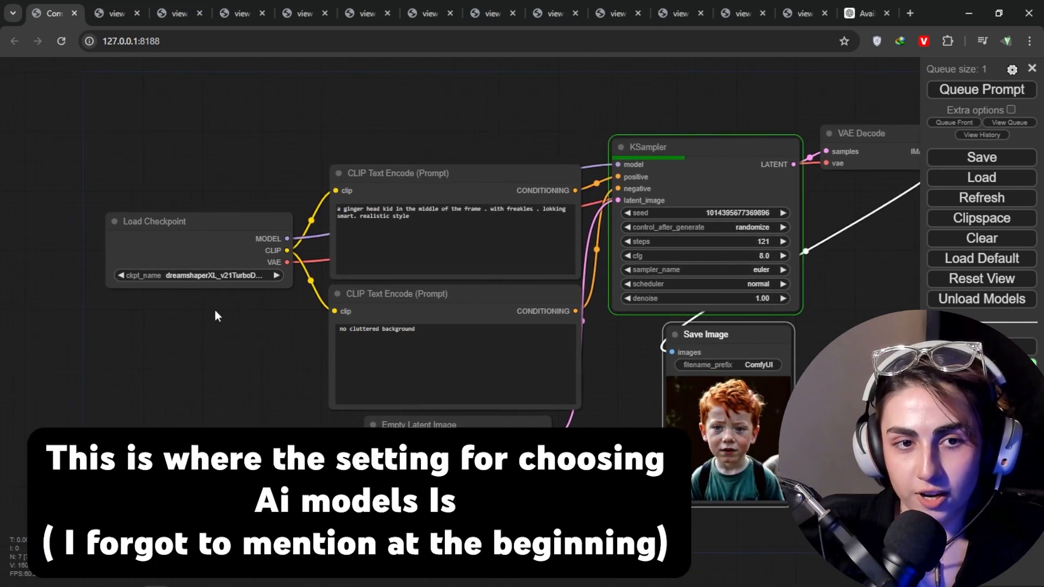
left_click(271, 275)
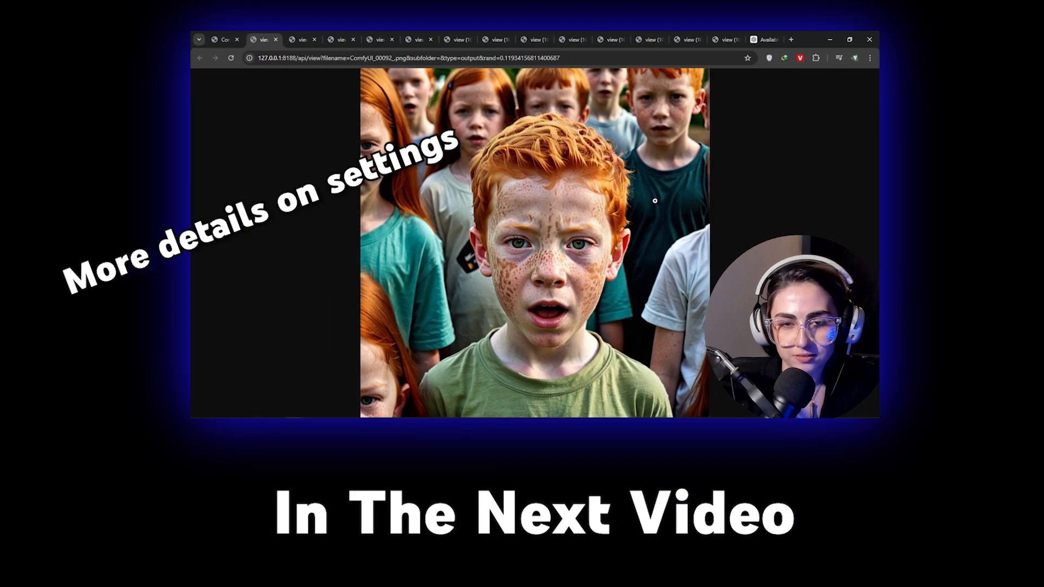
Step: View the ginger boy image ComfyUI_00091_.png and open the ginger children group image from the Save Image node at full size
key("ctrl+Tab")
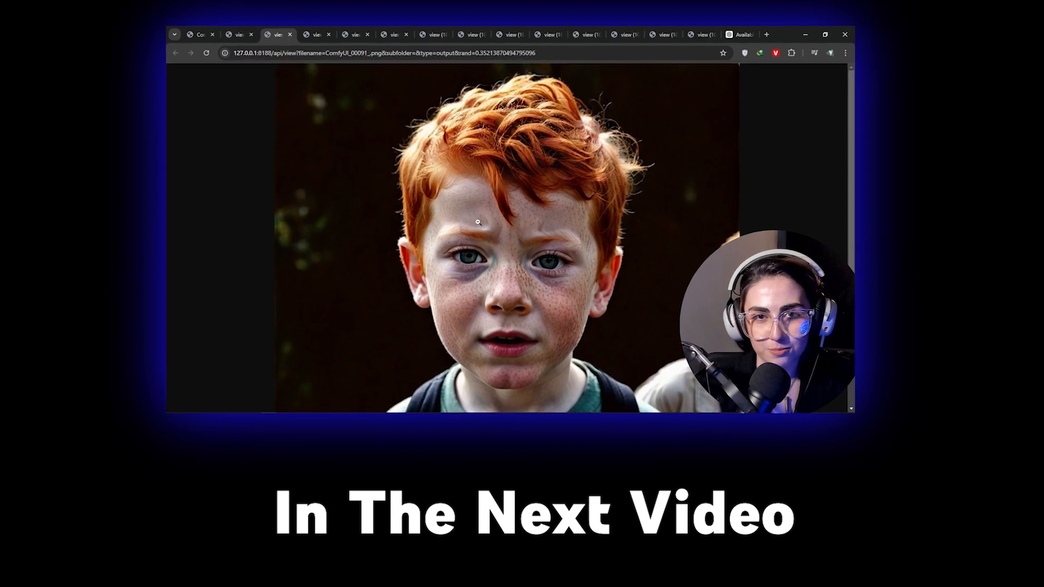
left_click(329, 33)
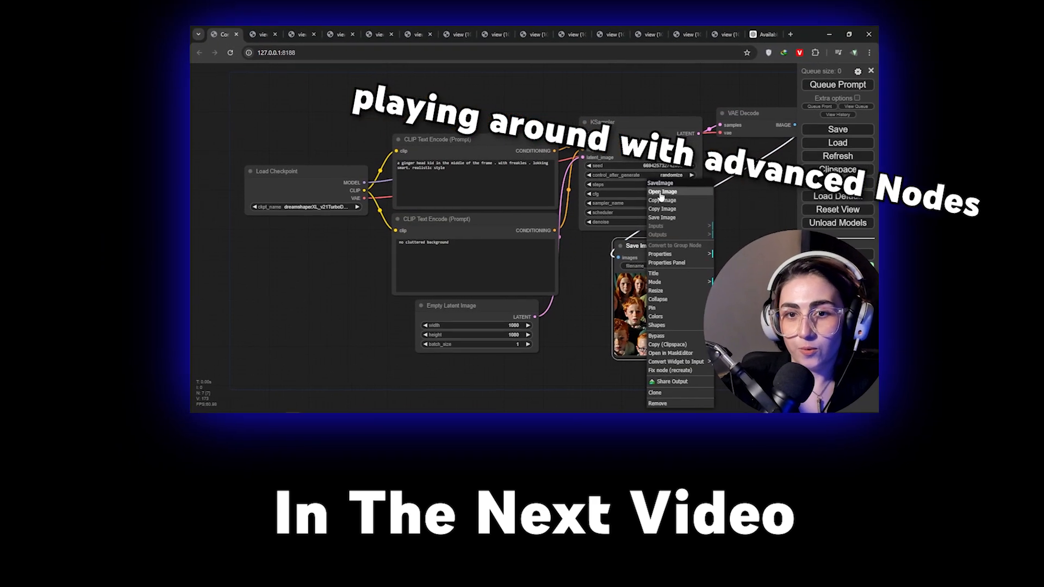
left_click(645, 193)
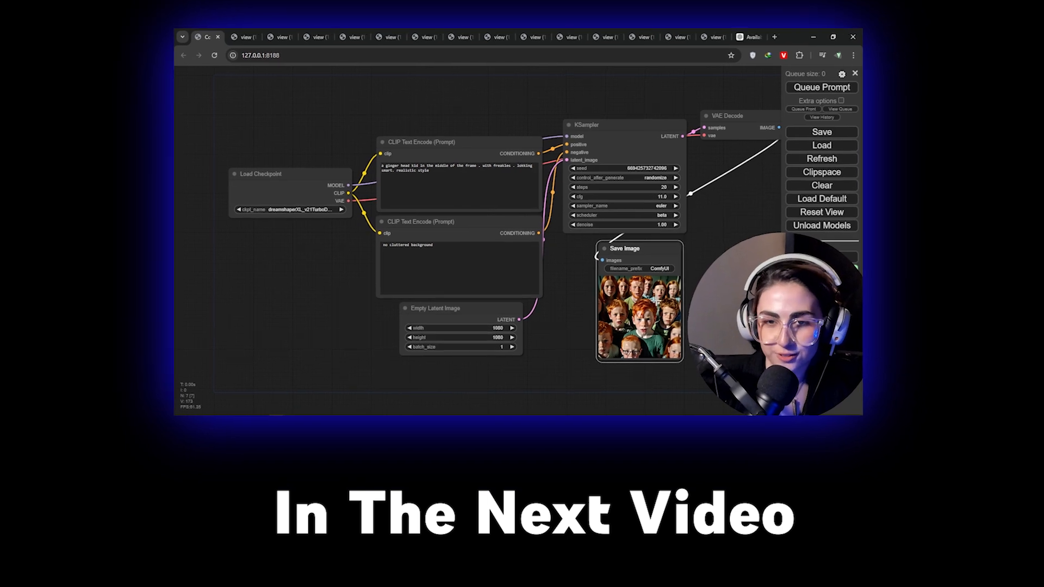